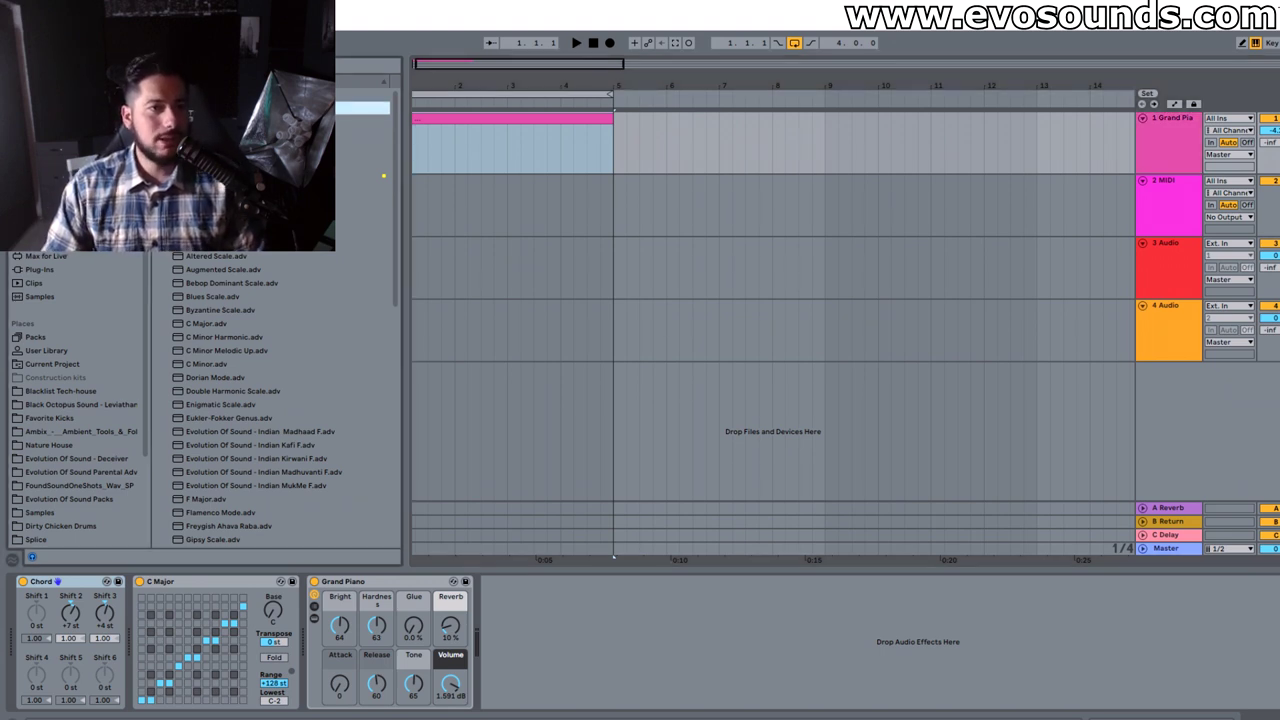
click(383, 176)
click(172, 581)
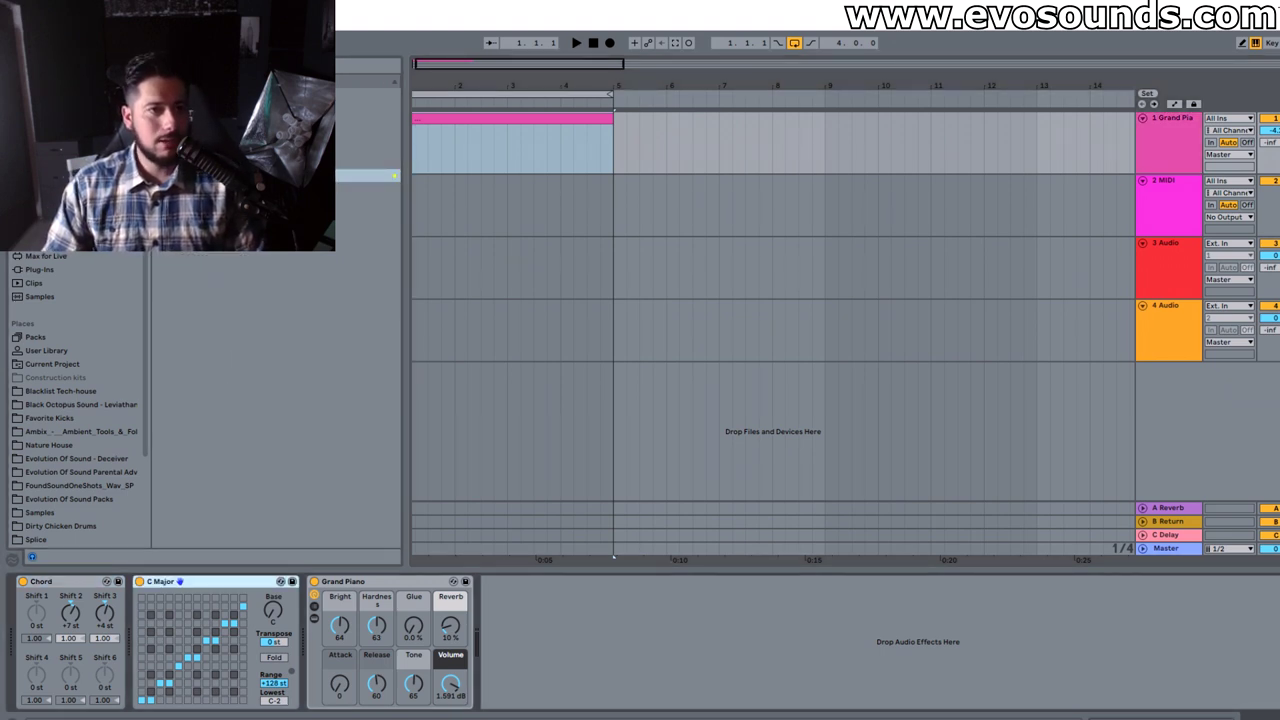
click(165, 176)
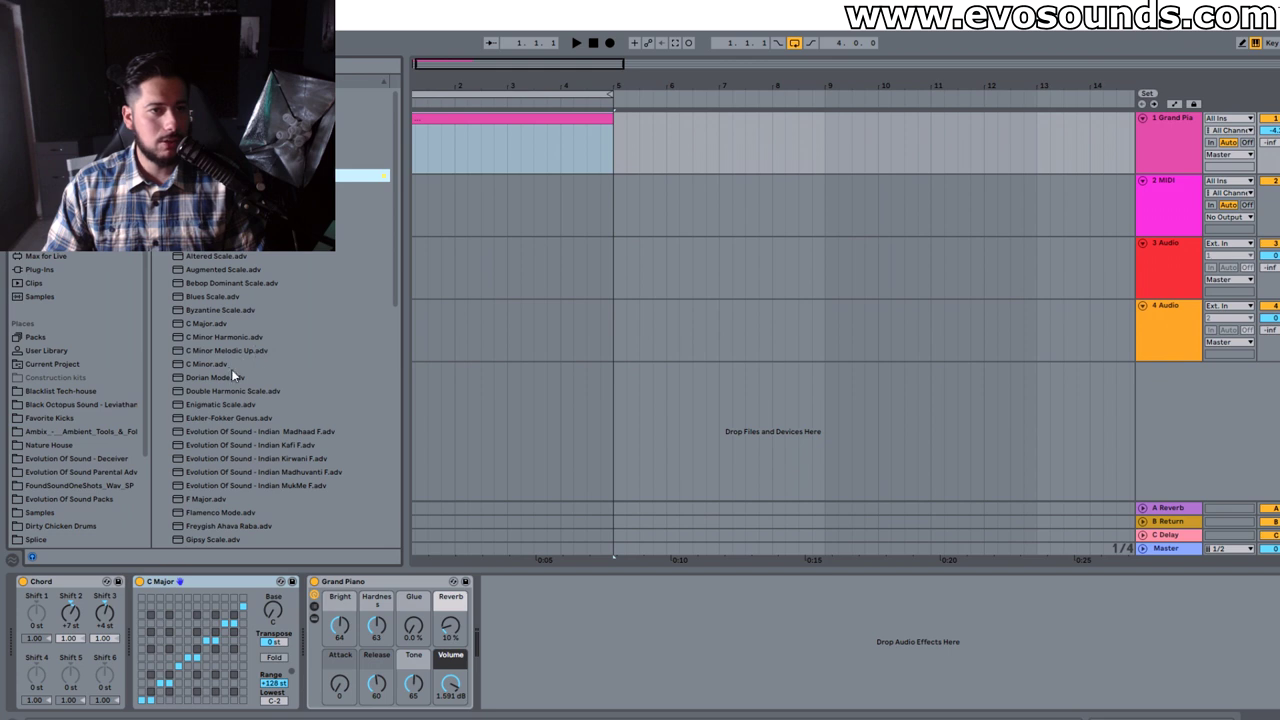
click(58, 588)
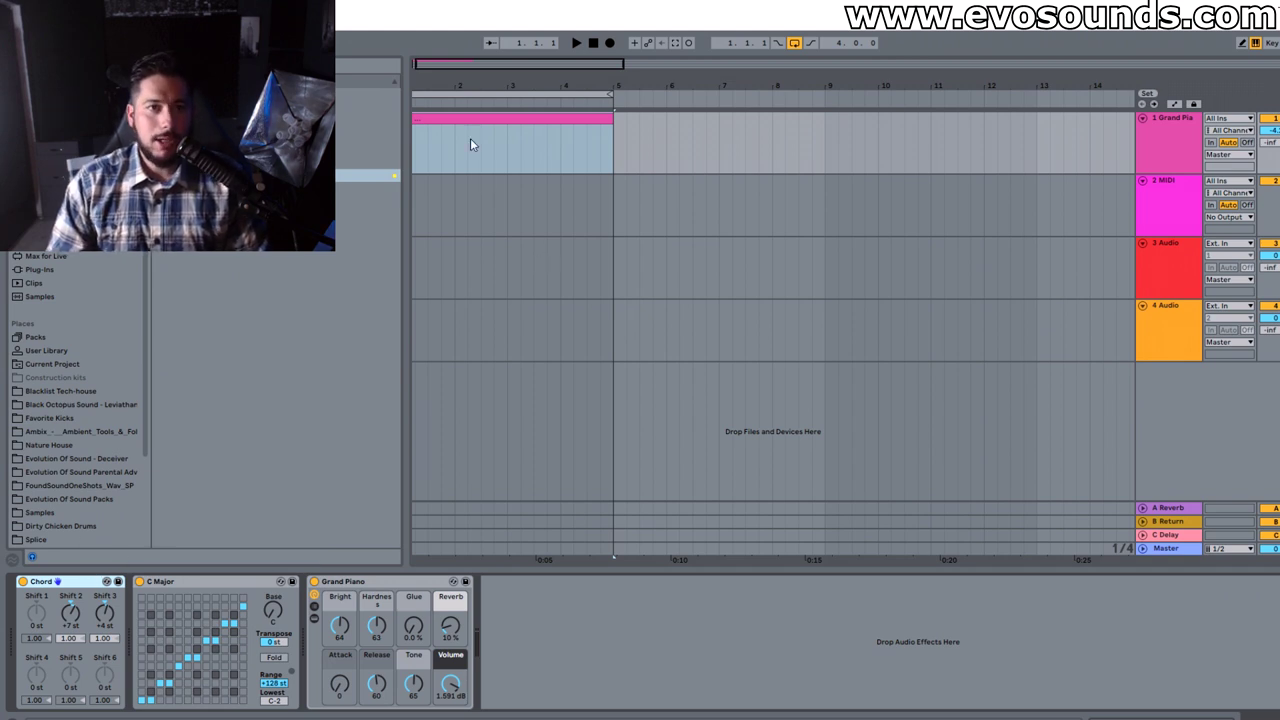
Open the piano track's empty four-bar MIDI clip in an enlarged note editor
drag(458, 66, 443, 110)
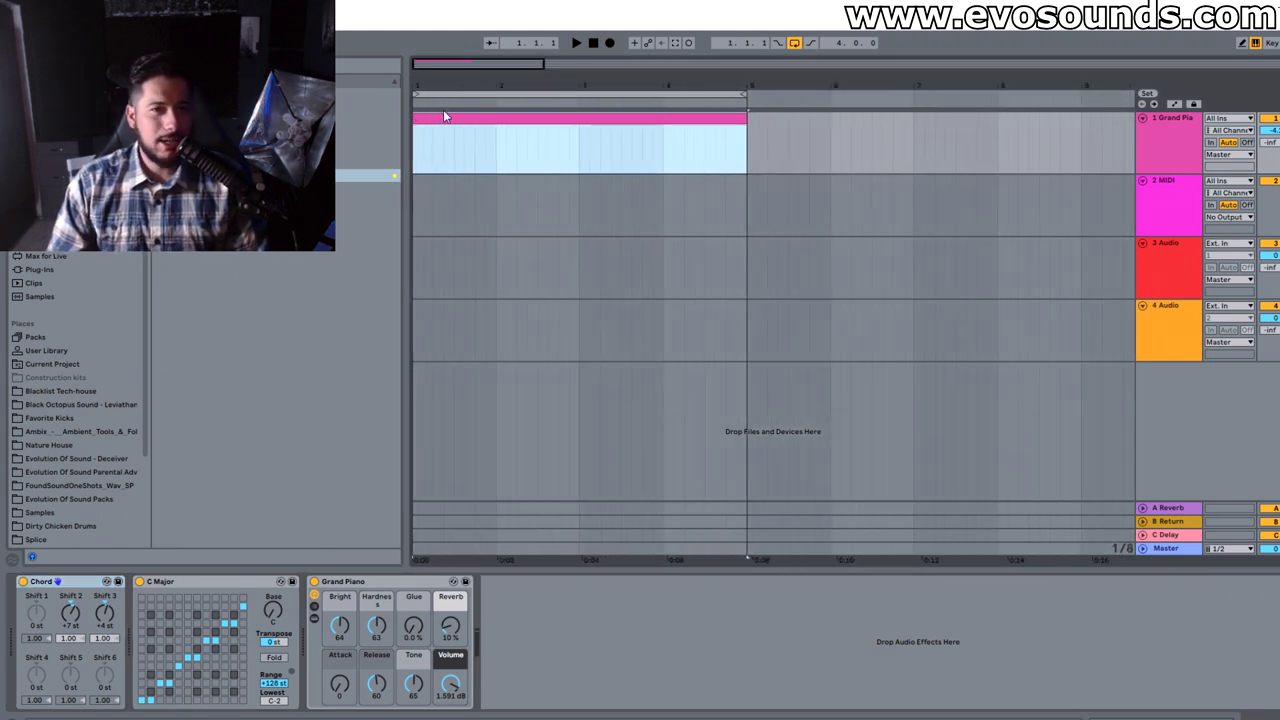
double_click(445, 117)
drag(394, 567, 523, 271)
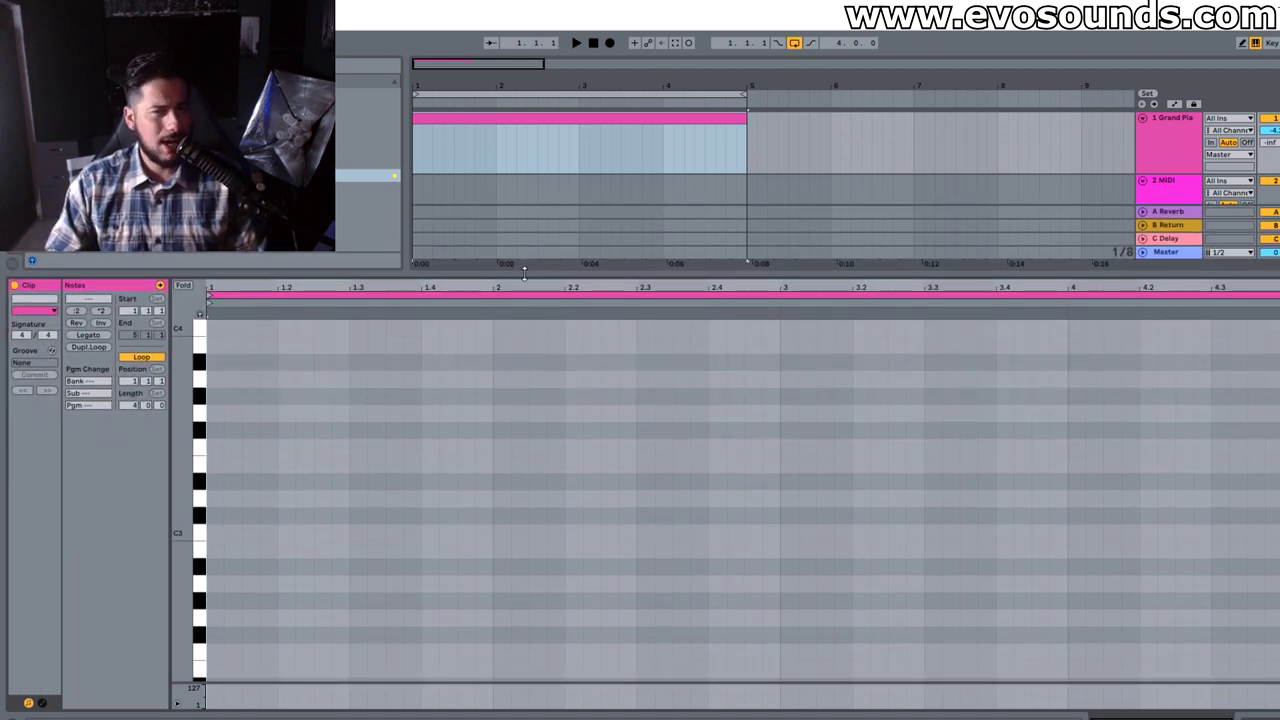
mouse_move(178, 532)
mouse_down()
mouse_move(130, 532)
mouse_move(180, 532)
mouse_up()
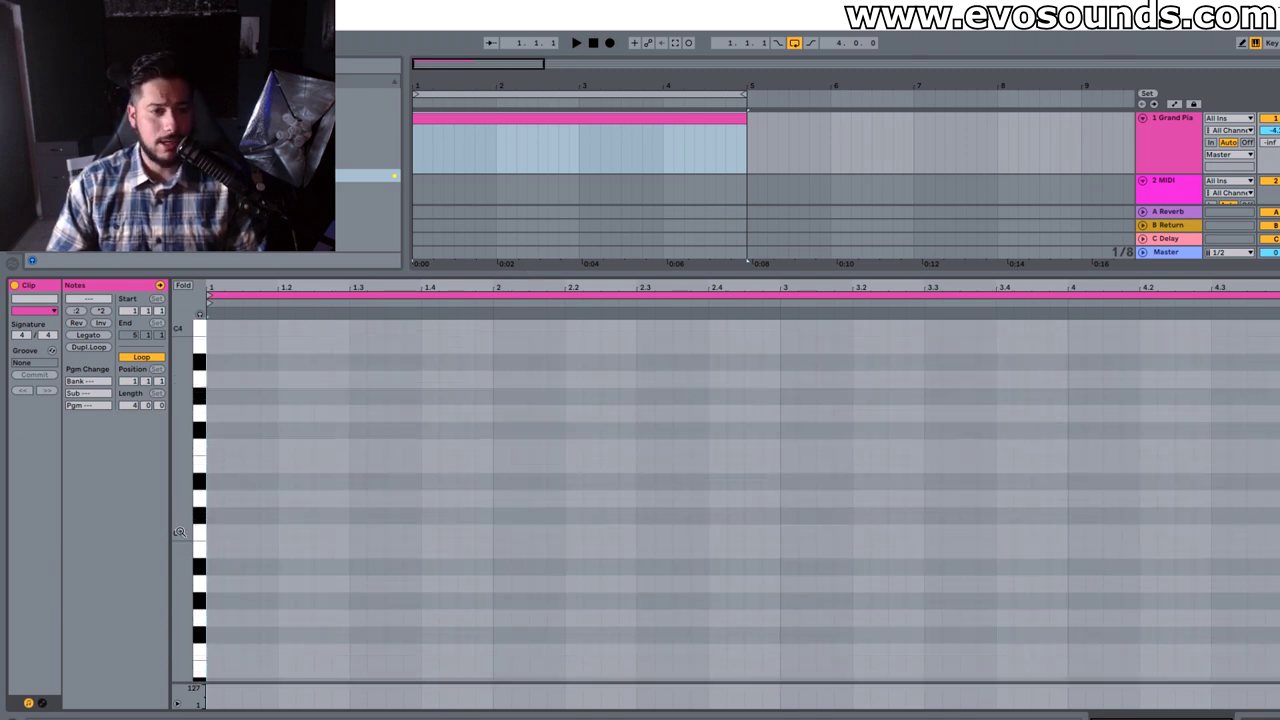
Draw a one-bar C major triad of C3, E3 and G3 at the start of the clip
double_click(214, 617)
drag(224, 617, 446, 573)
drag(391, 614, 410, 432)
Bypass the piano track's Chord and Scale devices and play the triad in the clip's note editor
double_click(1160, 143)
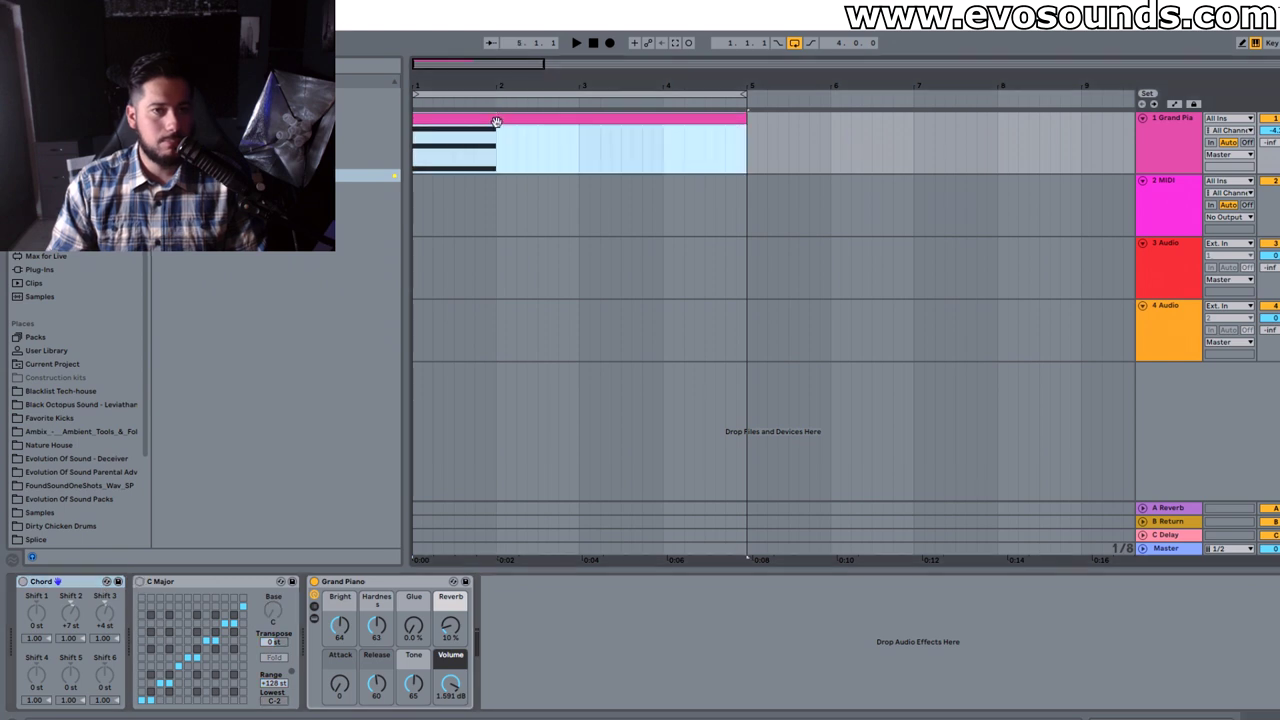
double_click(497, 124)
key(space)
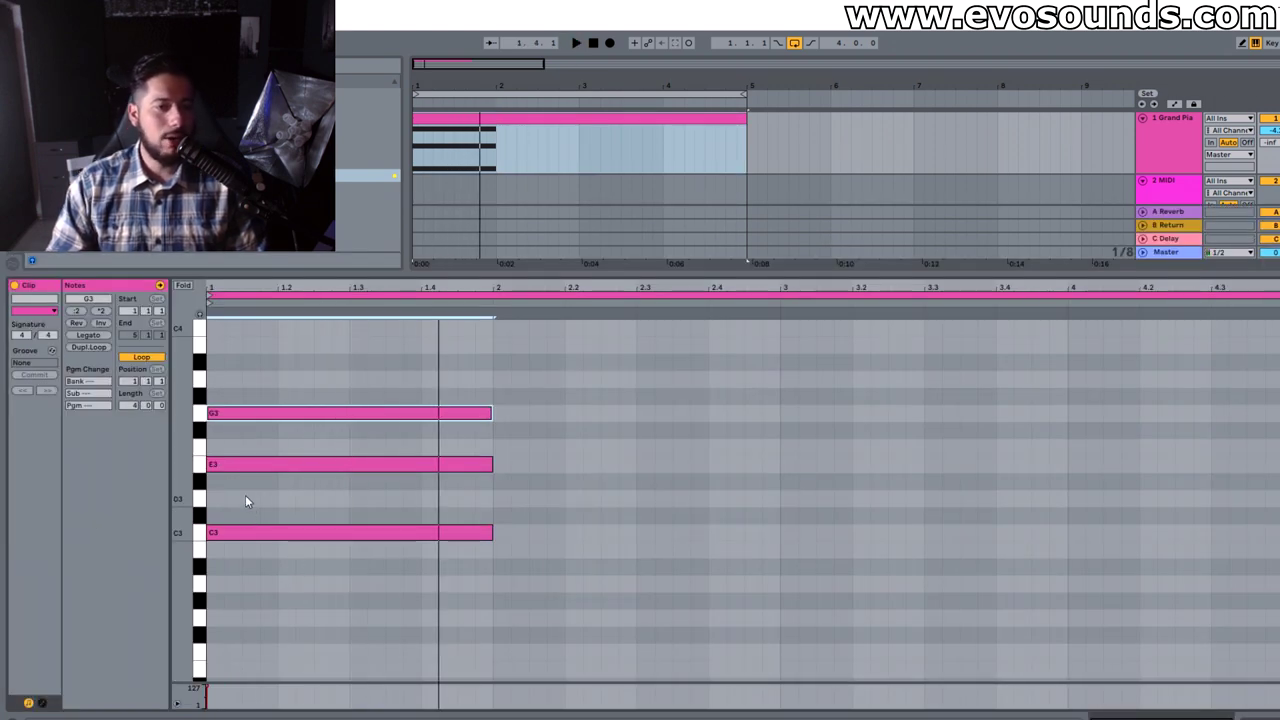
Raise the triad's E3 one octave to E4 and play the spread chord
scroll(244, 492, up, 1)
drag(255, 532, 304, 476)
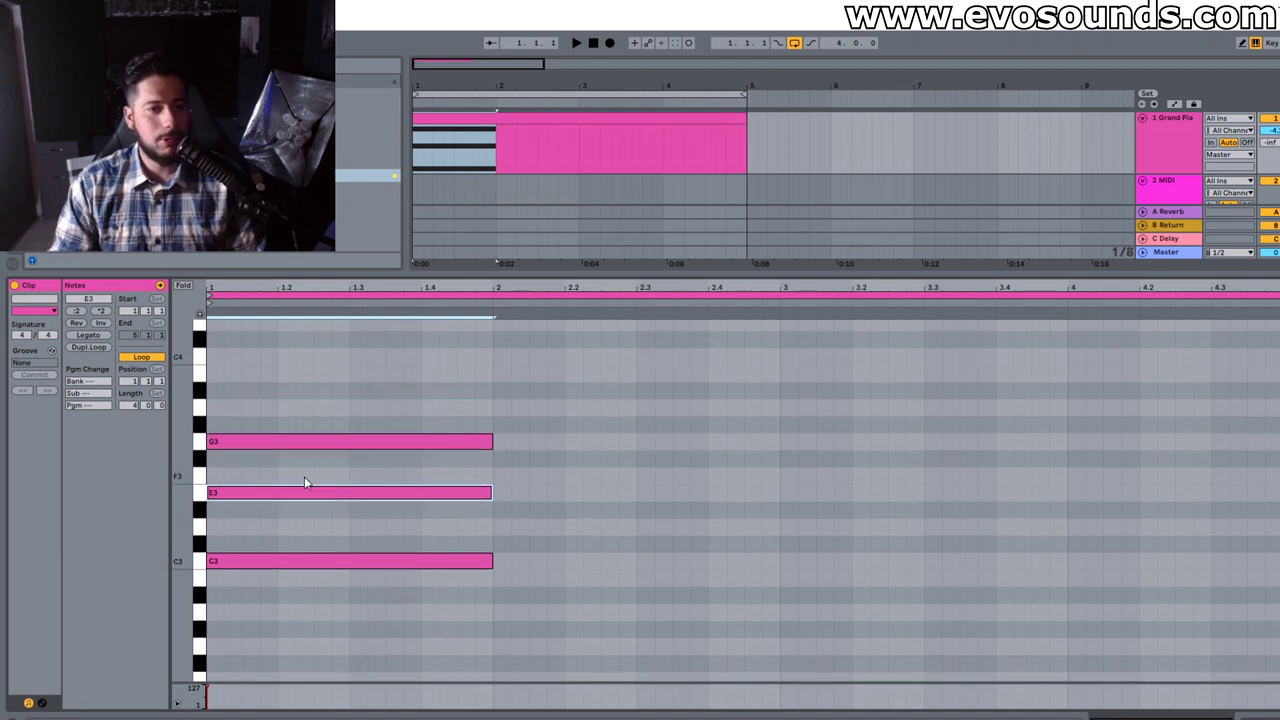
key(shift+Up)
key(ctrl+a)
key(space)
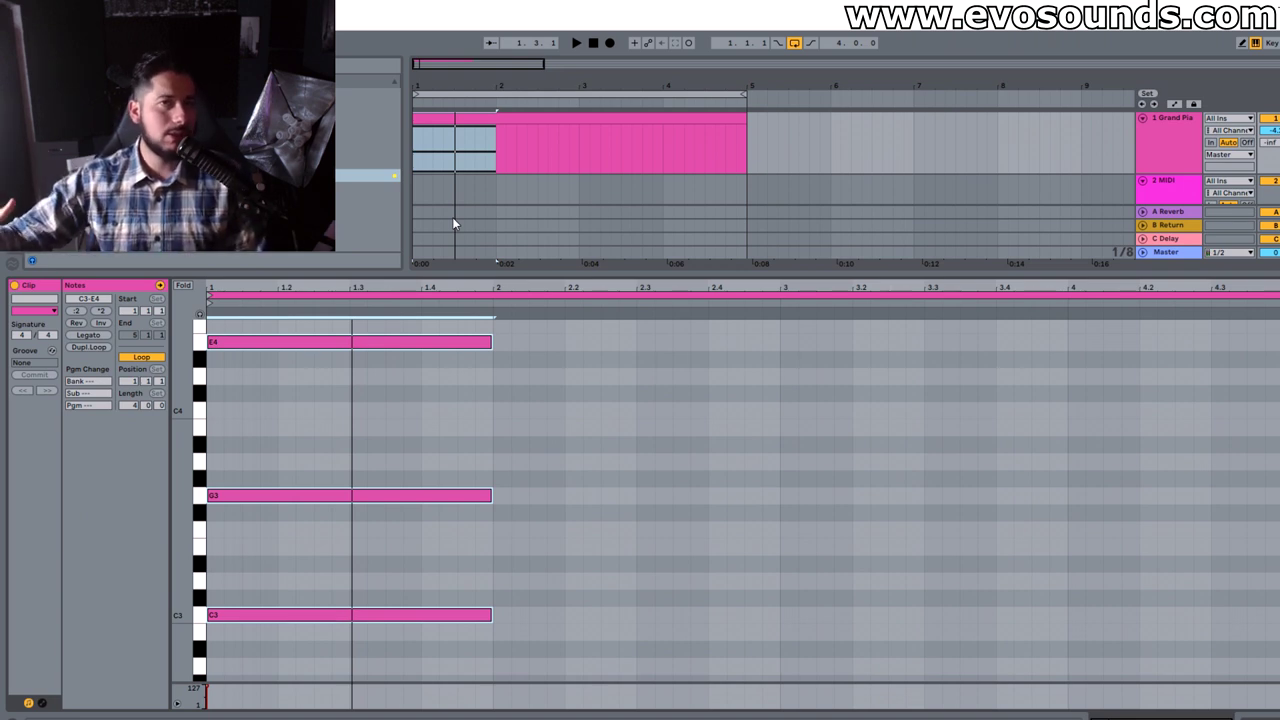
Try the chord with G3 raised an octave to G4, and return the note to G3
drag(334, 530, 380, 463)
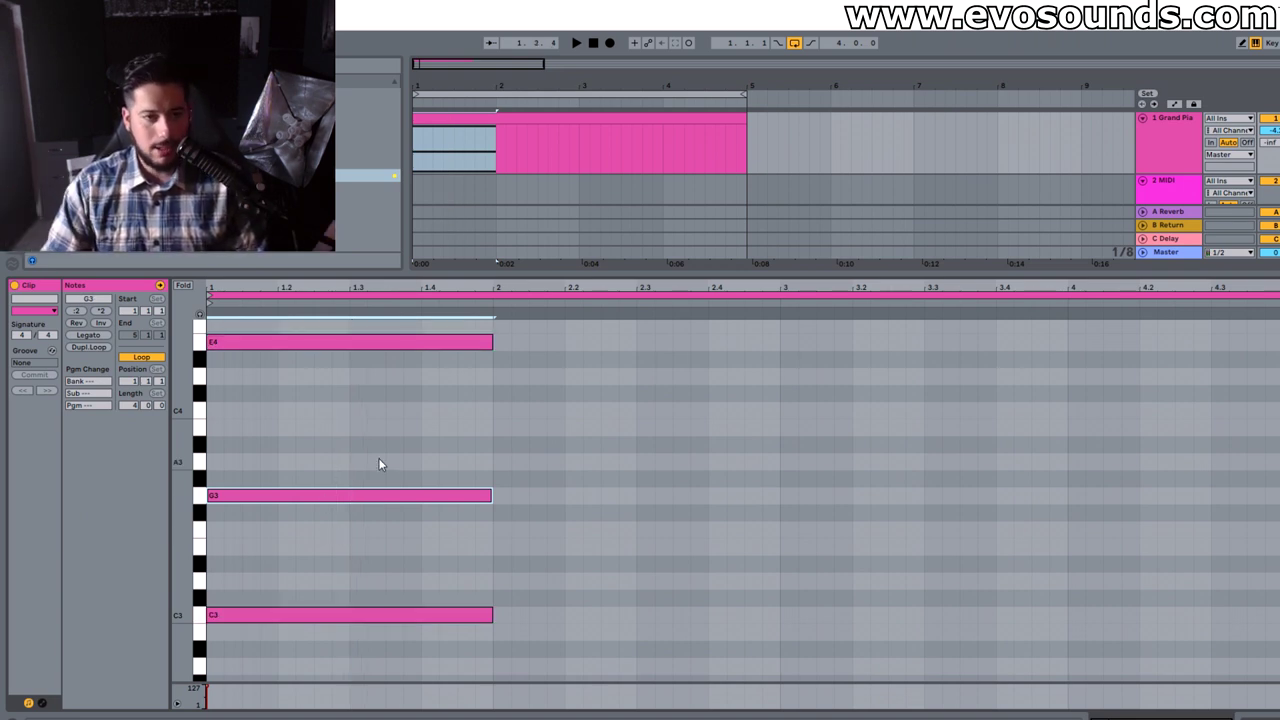
key(shift+Up)
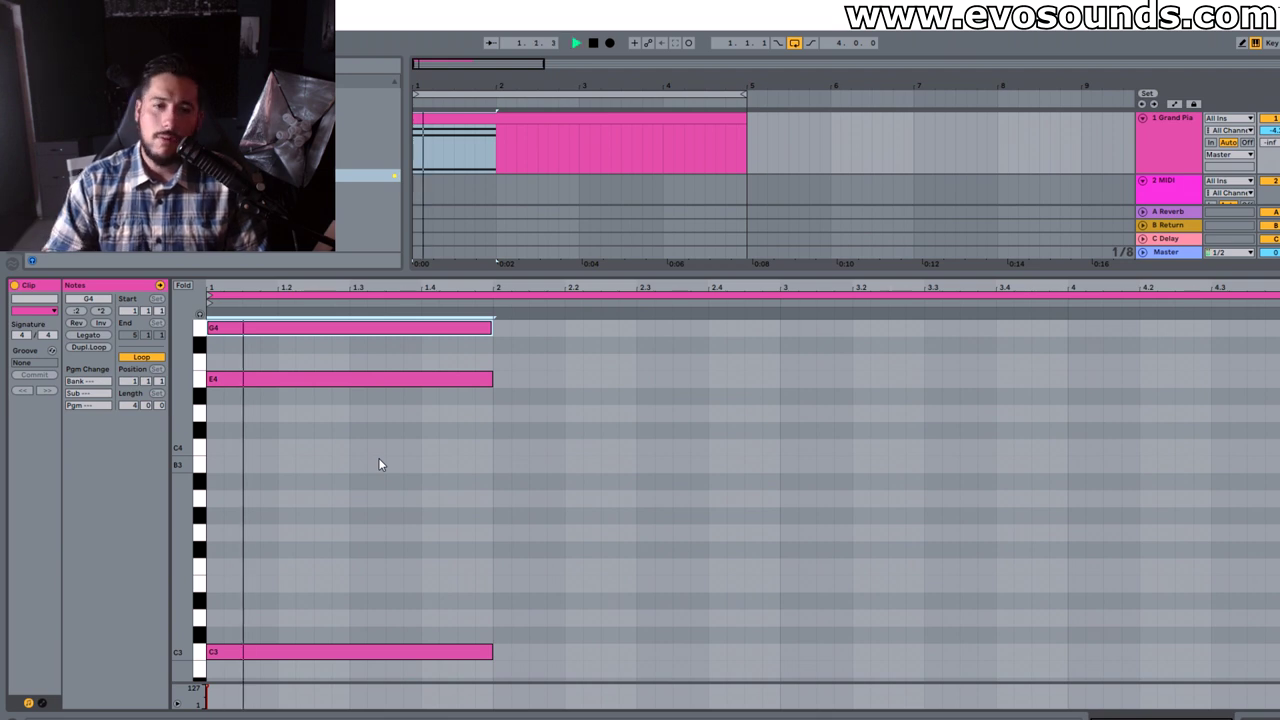
key(shift+Down)
scroll(344, 582, down, 2)
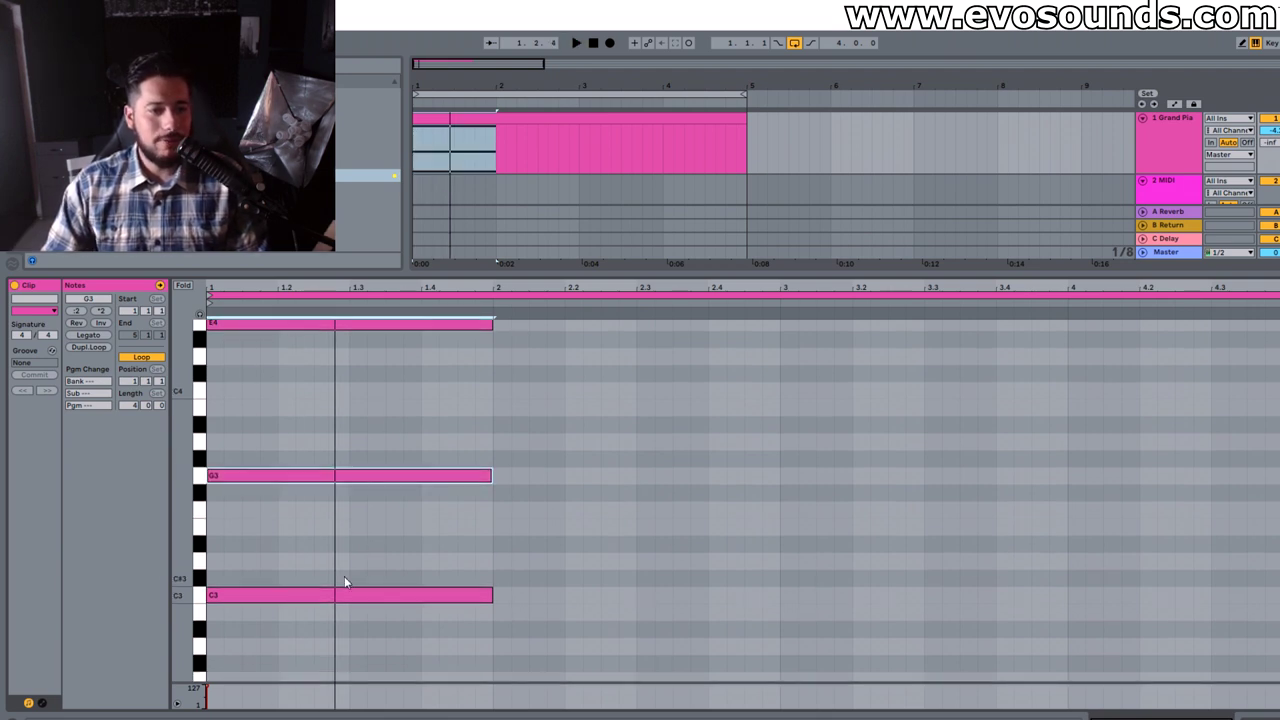
Transpose all three chord notes down two octaves to C1, G1 and E2 and play them
drag(297, 628, 434, 283)
key(shift+Down)
key(shift+Down)
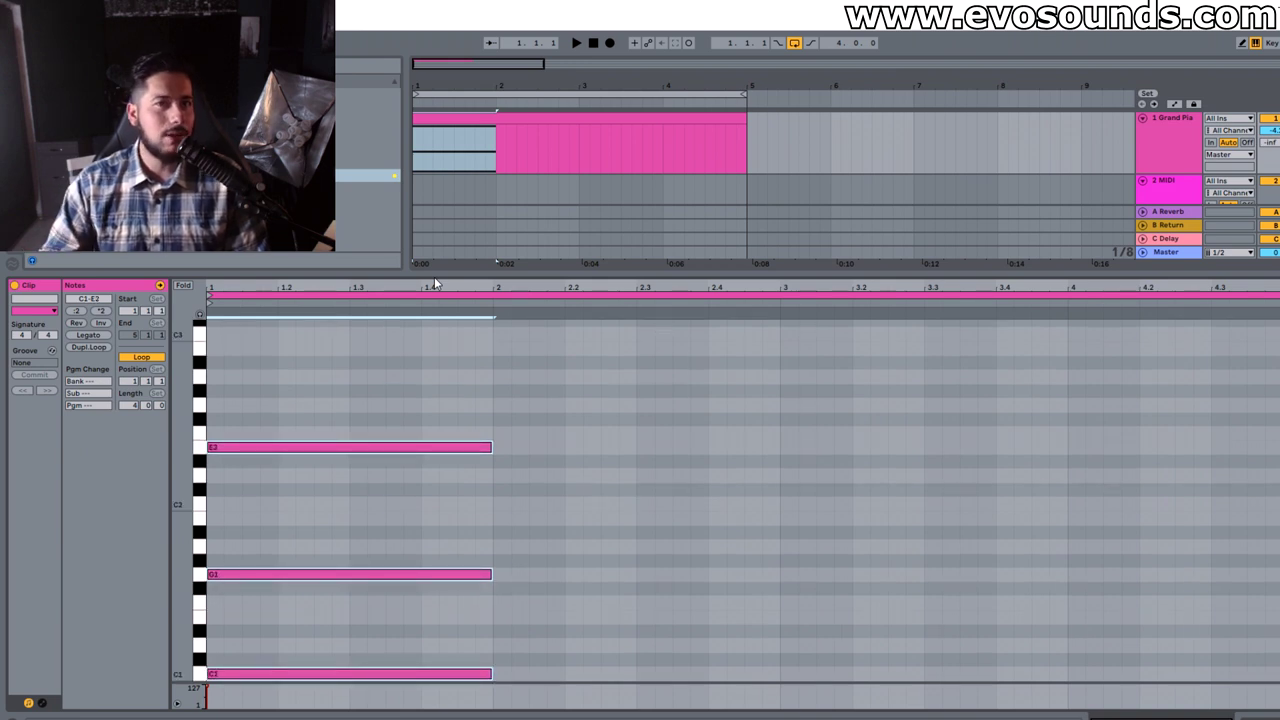
key(space)
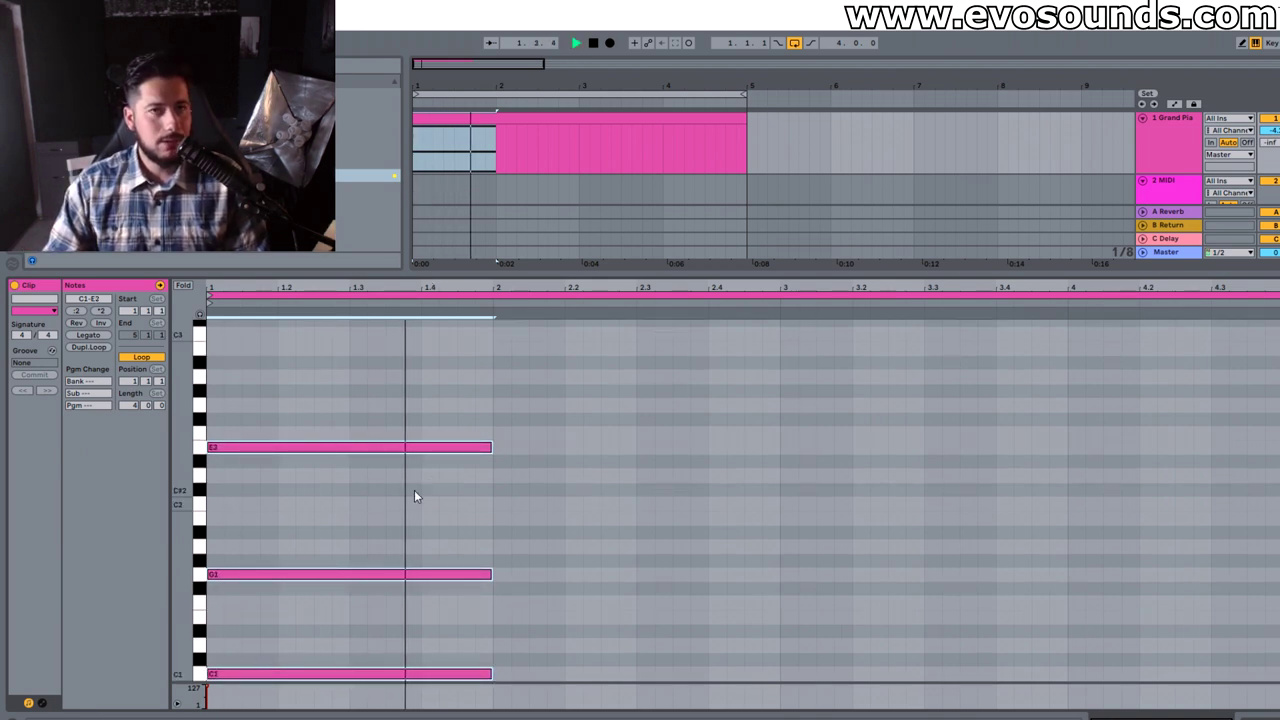
key(space)
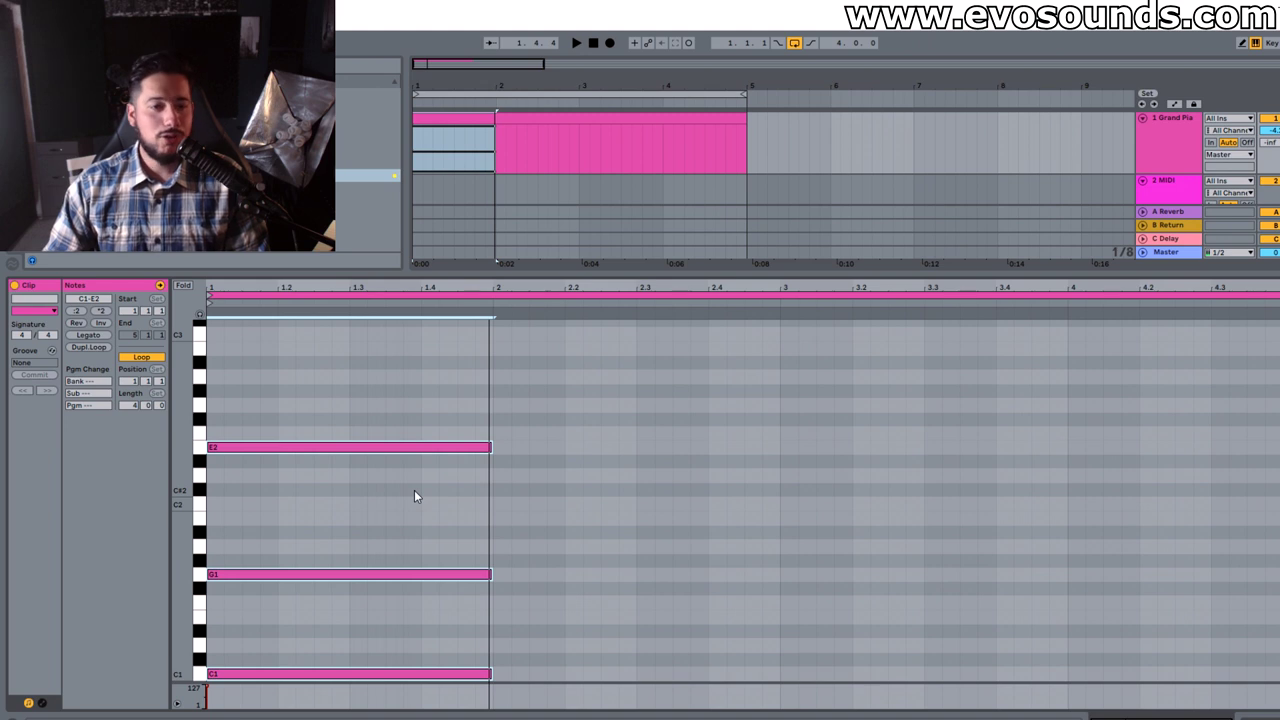
Lower the chord's E2 one octave to E1 and play the closed voicing
drag(414, 490, 465, 374)
key(shift+Down)
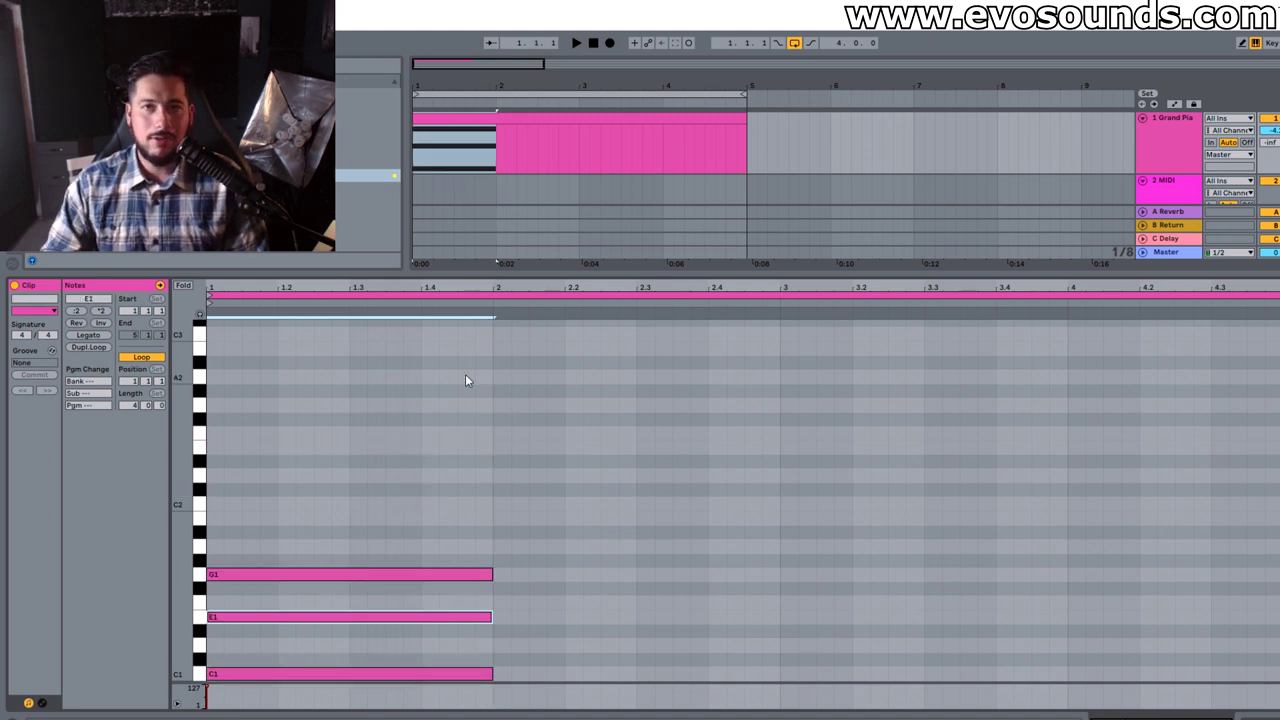
key(space)
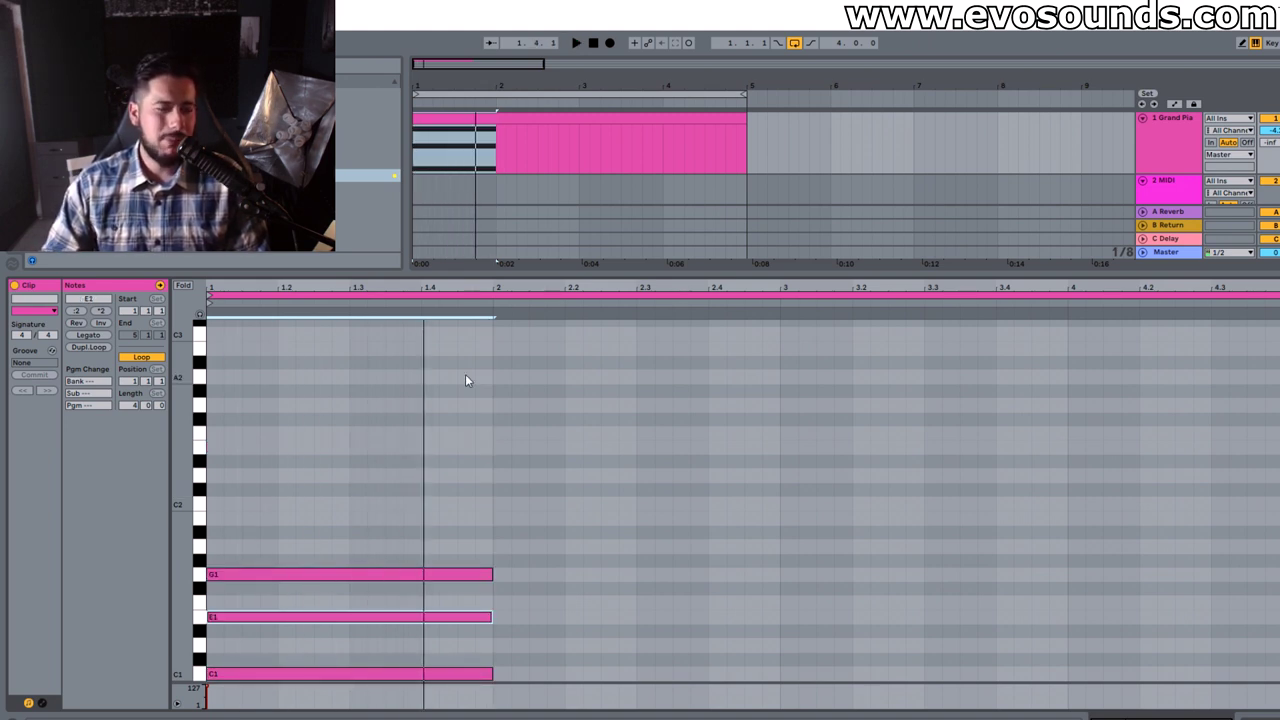
key(space)
Play the low chord alternately with its third at E2 and at E1, leaving the note on E1
drag(313, 646, 333, 622)
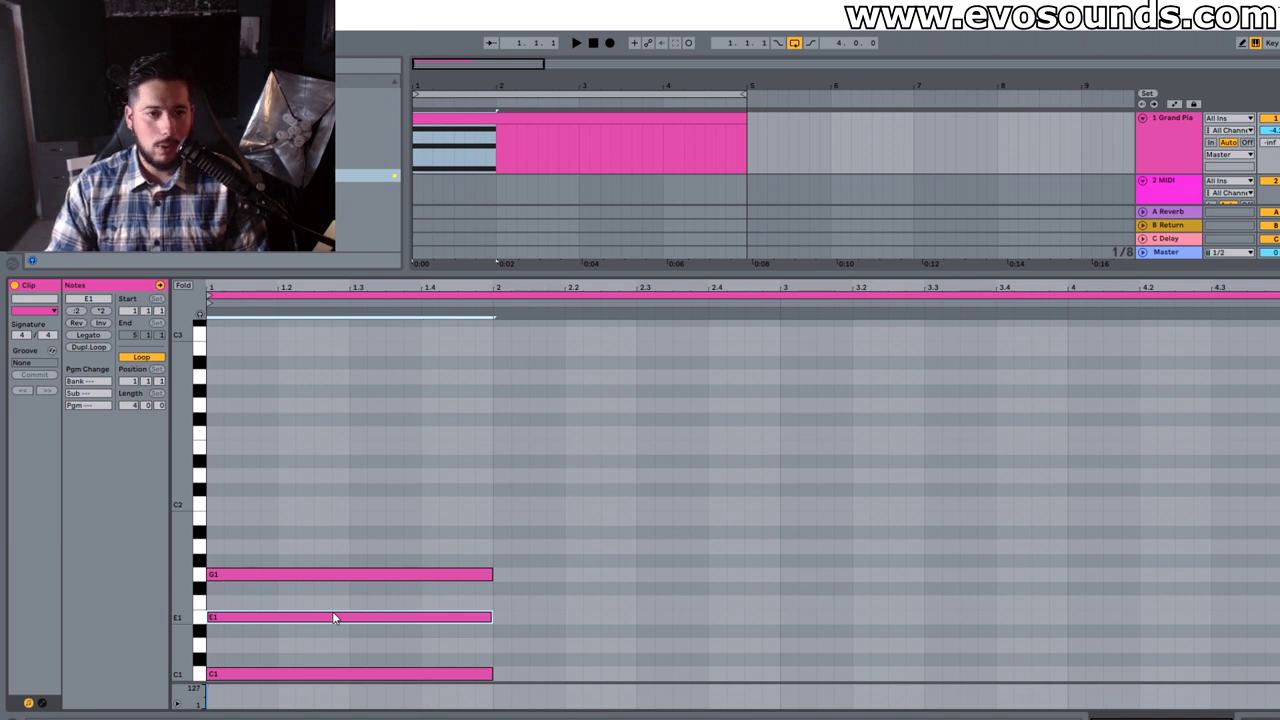
key(shift+Up)
key(space)
key(shift+Down)
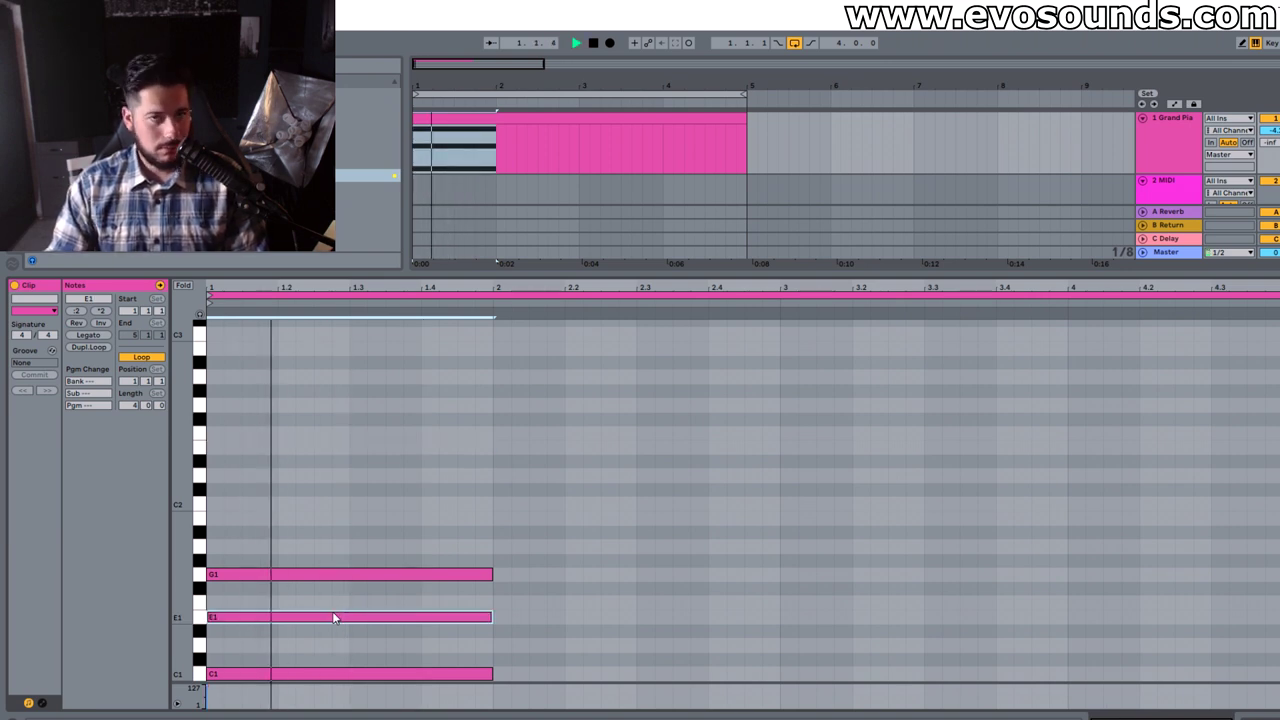
scroll(340, 598, down, 3)
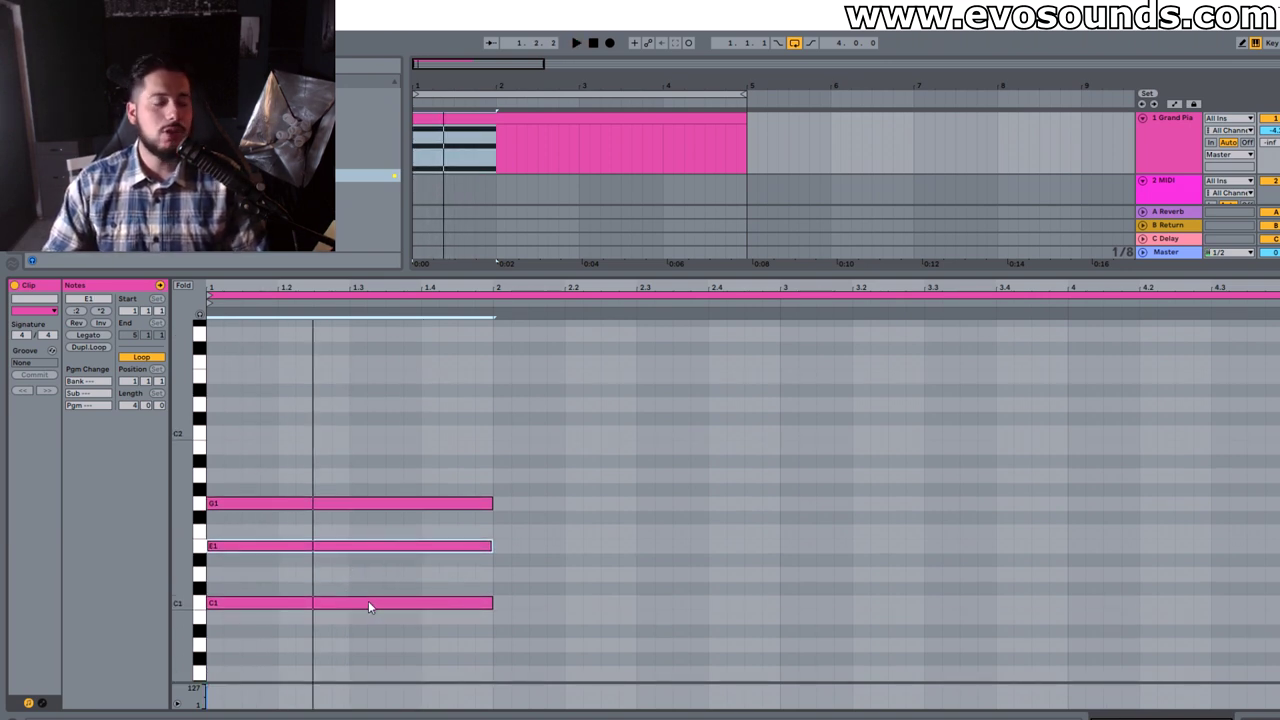
key(space)
key(shift+Up)
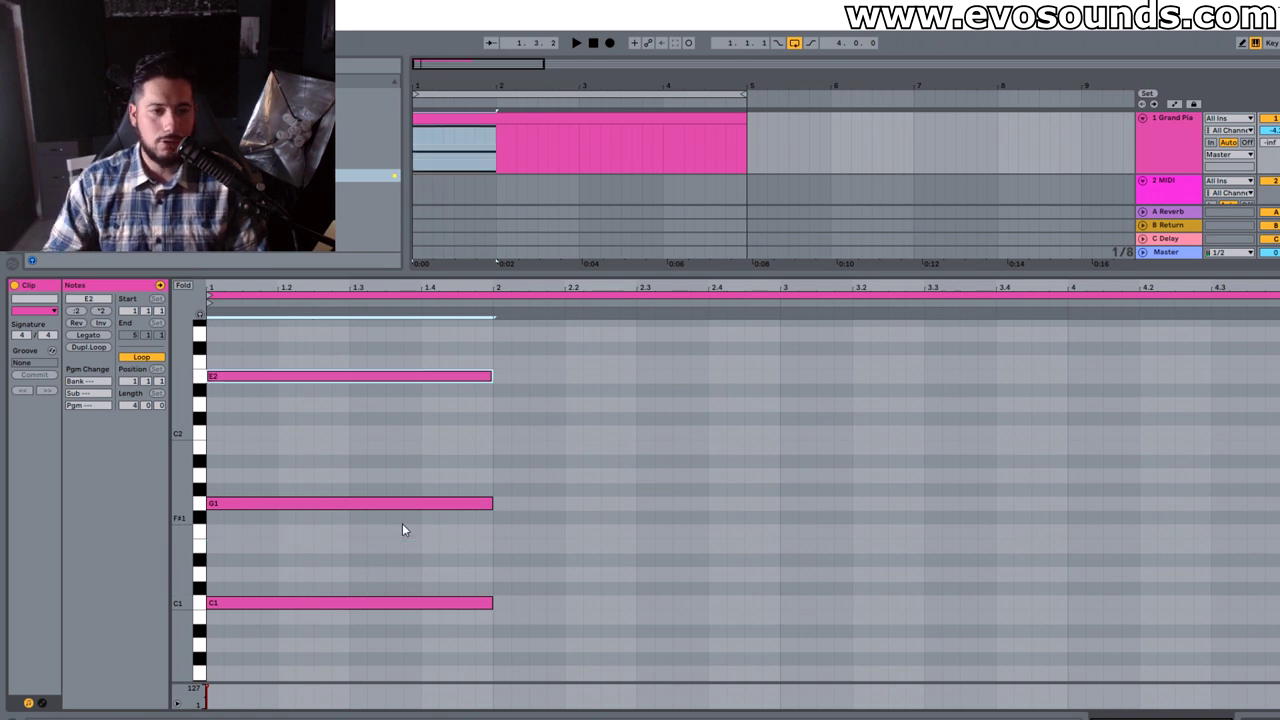
drag(266, 630, 336, 649)
key(space)
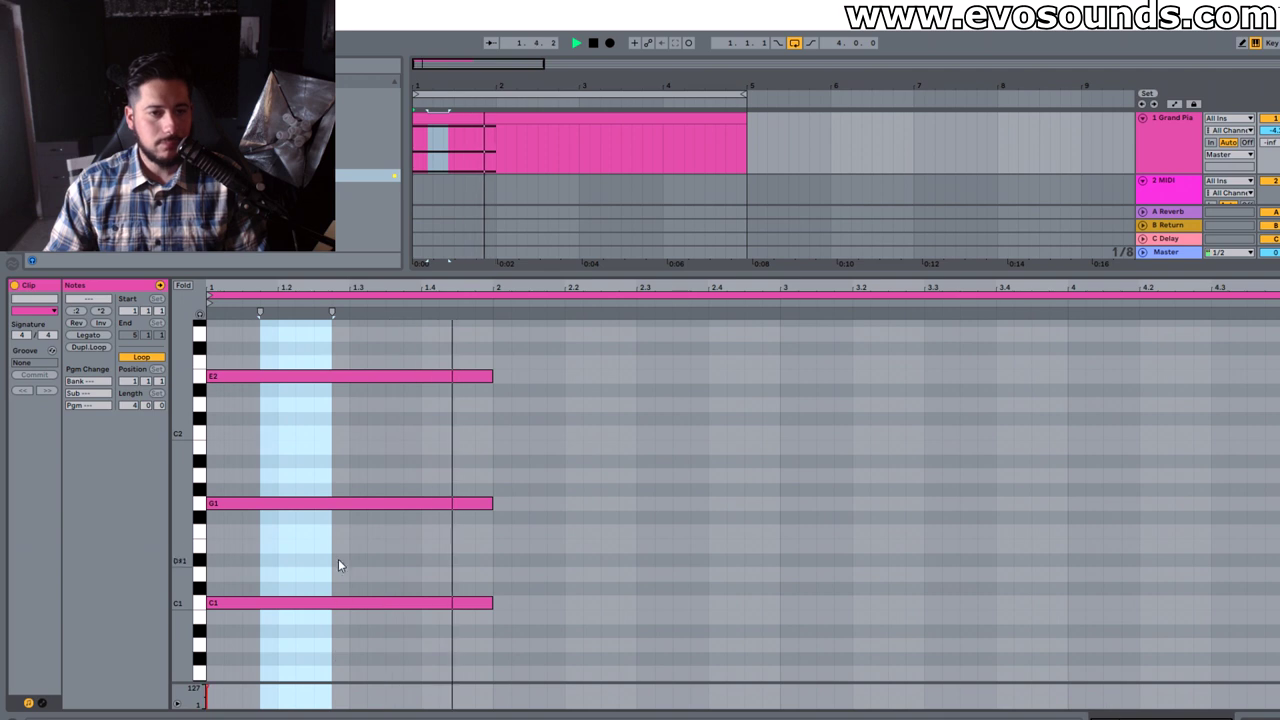
click(410, 376)
key(space)
key(shift+Down)
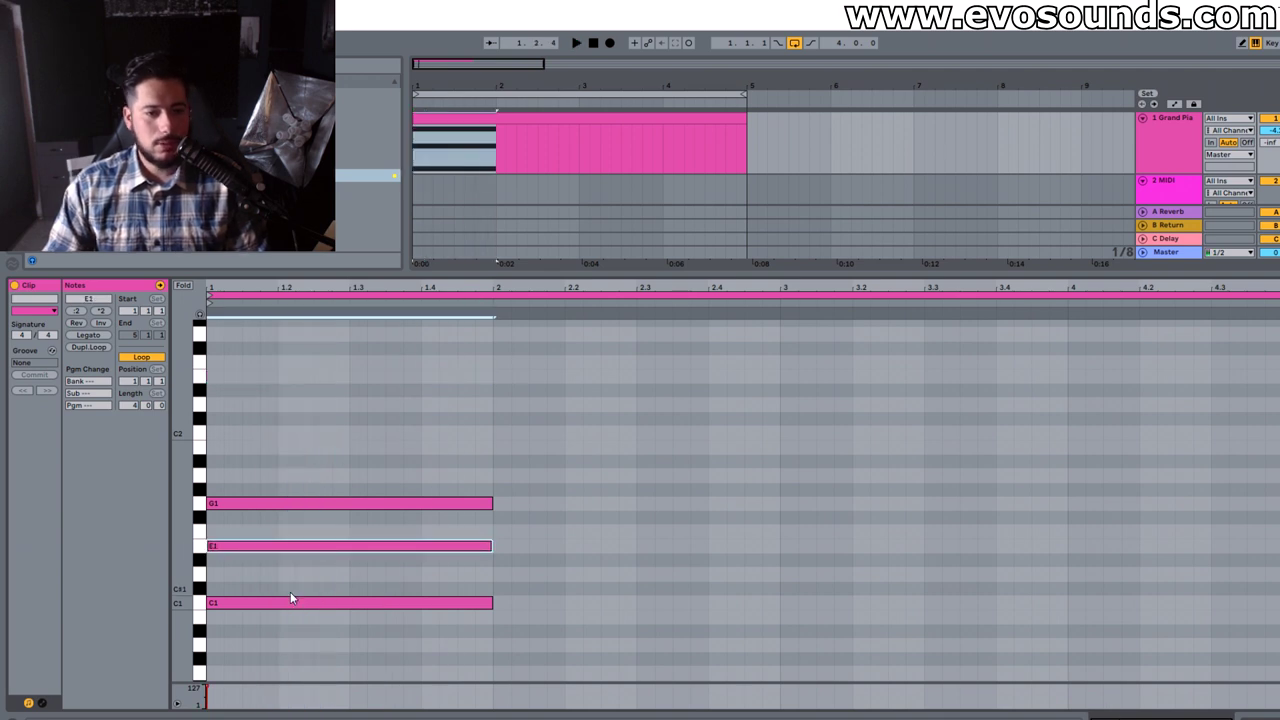
Lower the root note C1 an octave to C0, shorten it slightly at its end, and play the chord
scroll(290, 591, down, 2)
click(320, 517)
key(shift+Down)
key(shift+Left)
key(space)
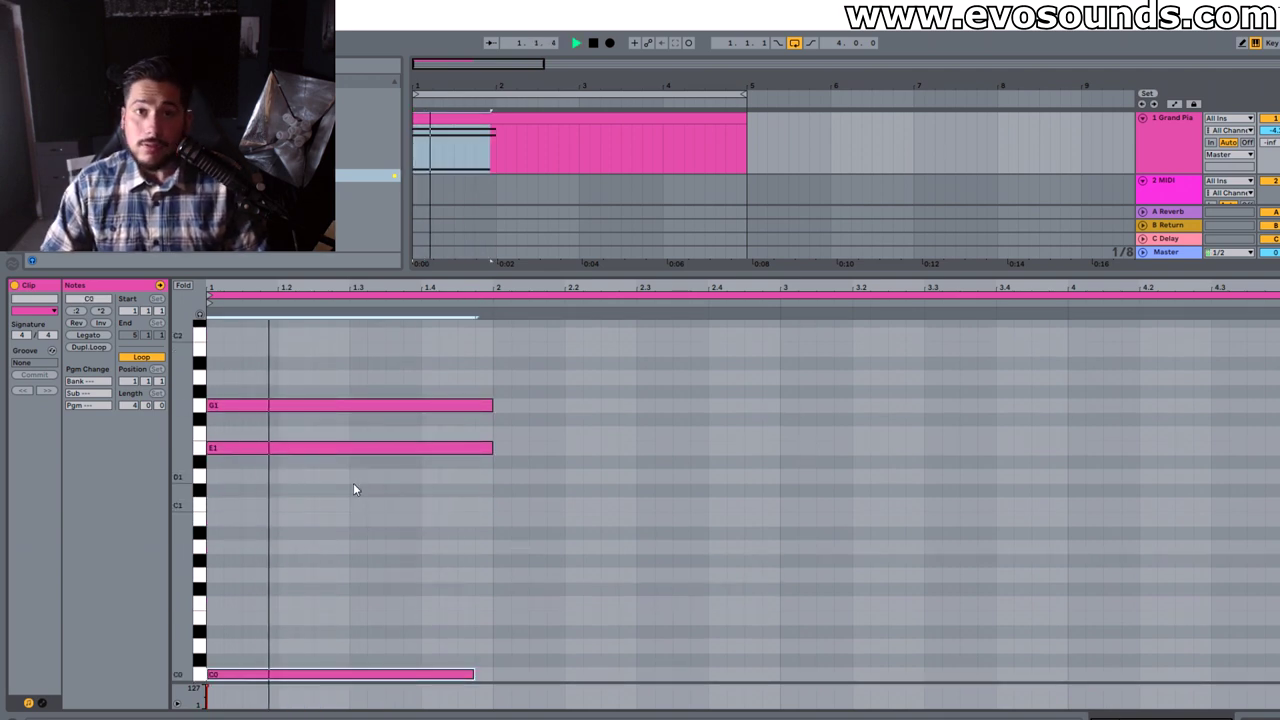
key(space)
Compare the chord over the C0 root with its third raised to E2, and return the note to E1
click(365, 447)
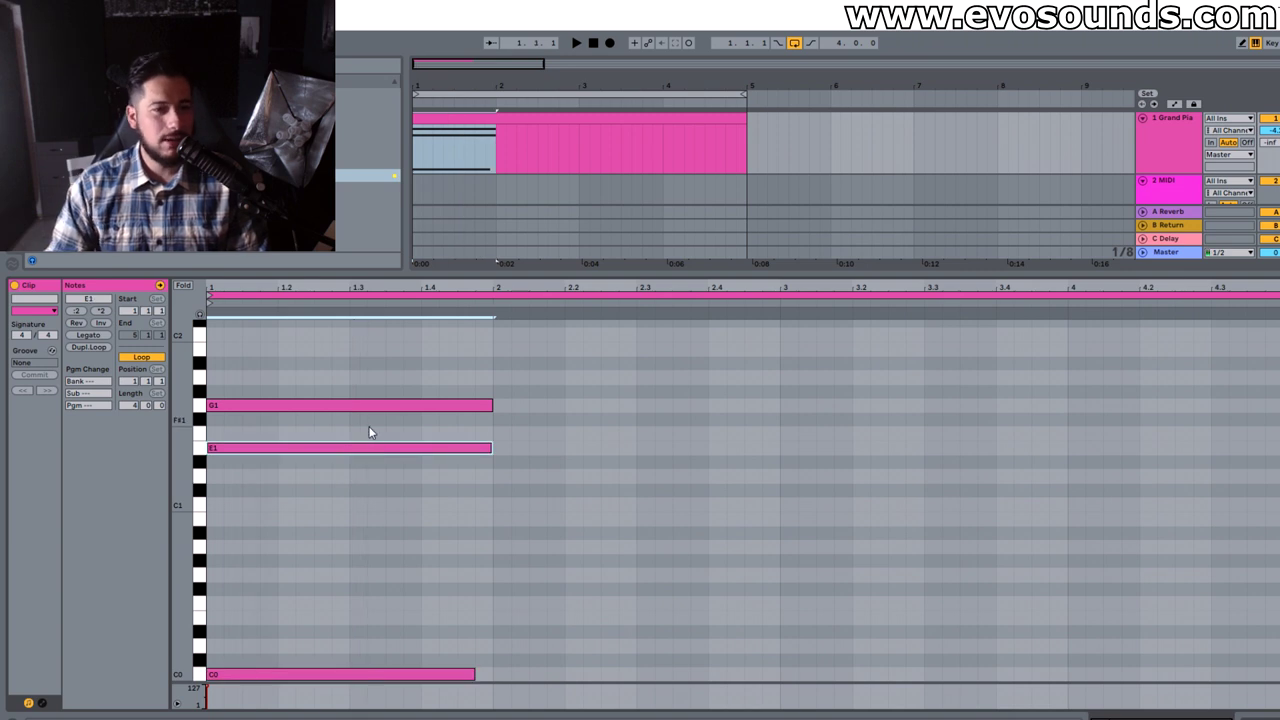
scroll(369, 432, up, 2)
key(space)
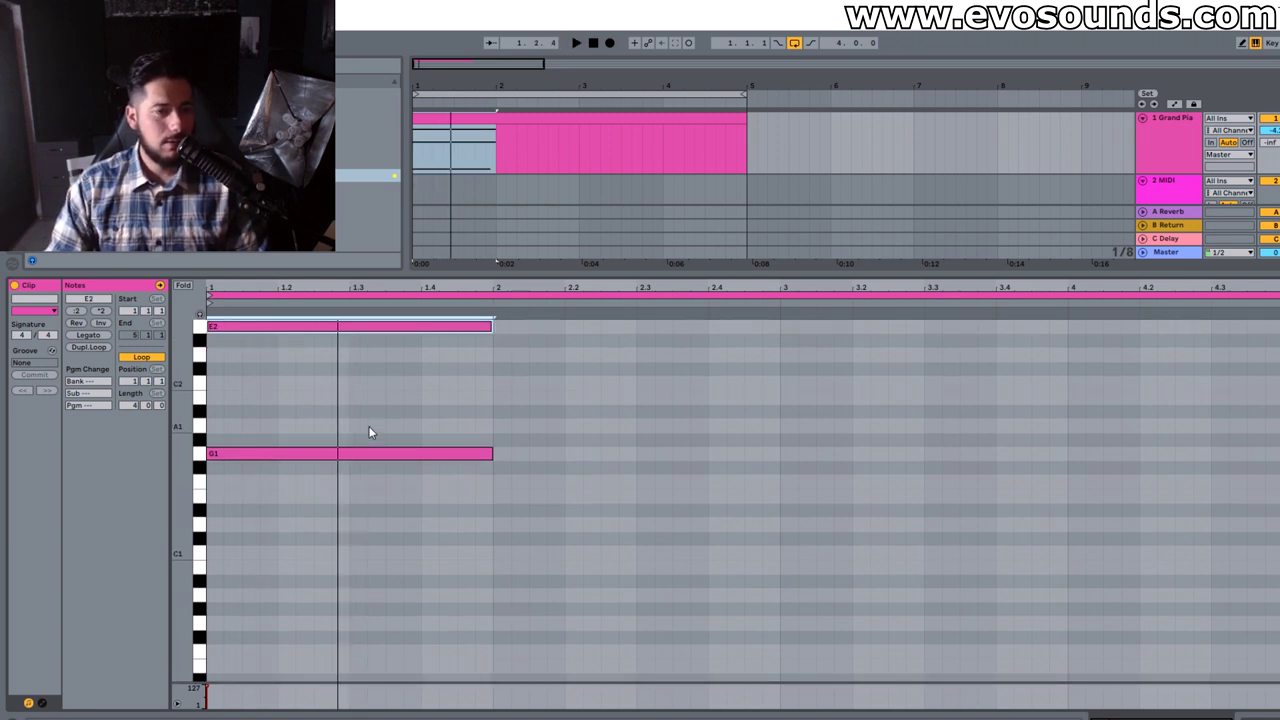
key(shift+Up)
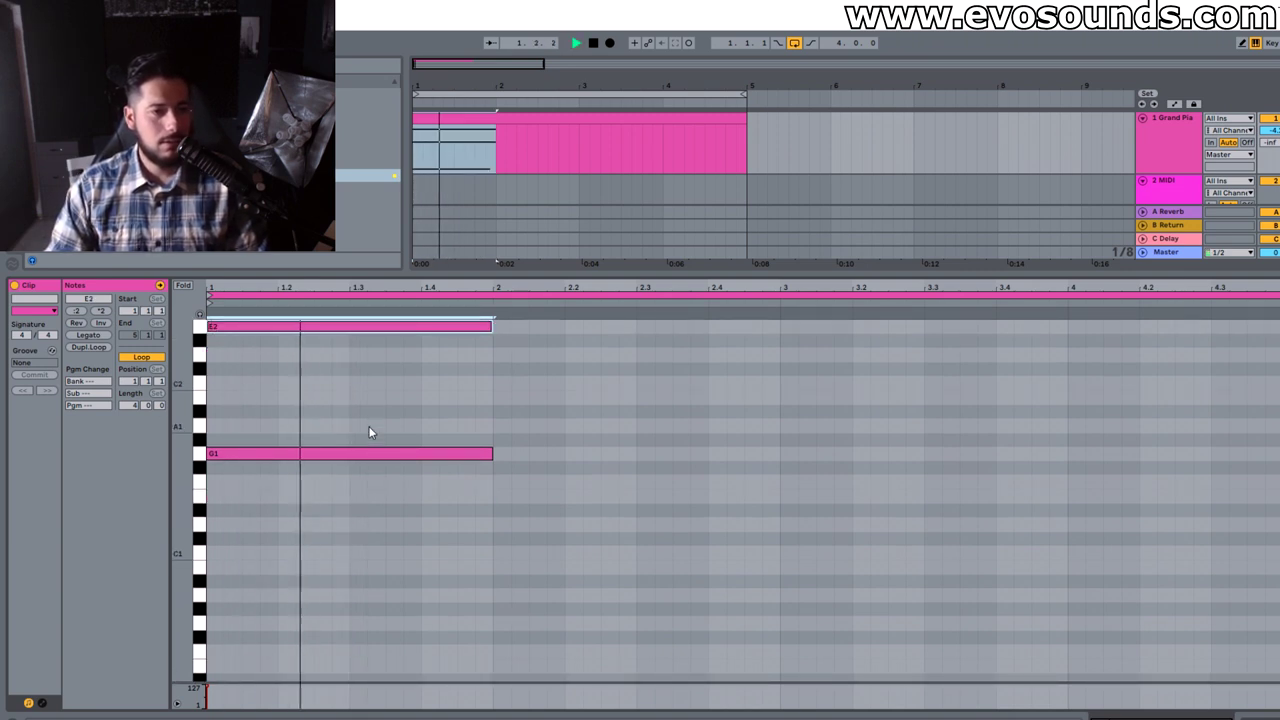
key(space)
key(shift+Down)
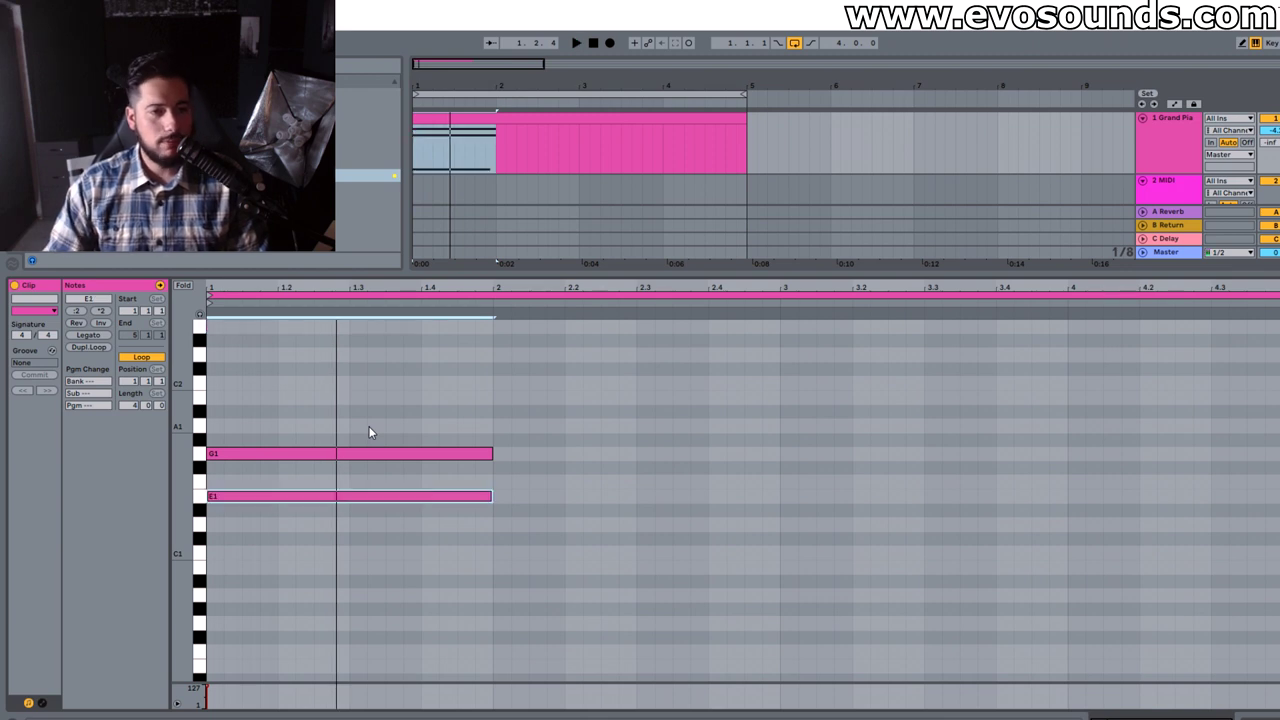
Raise the root note C0 back one octave to C1
scroll(369, 426, down, 3)
click(365, 637)
key(shift+Up)
scroll(508, 591, up, 1)
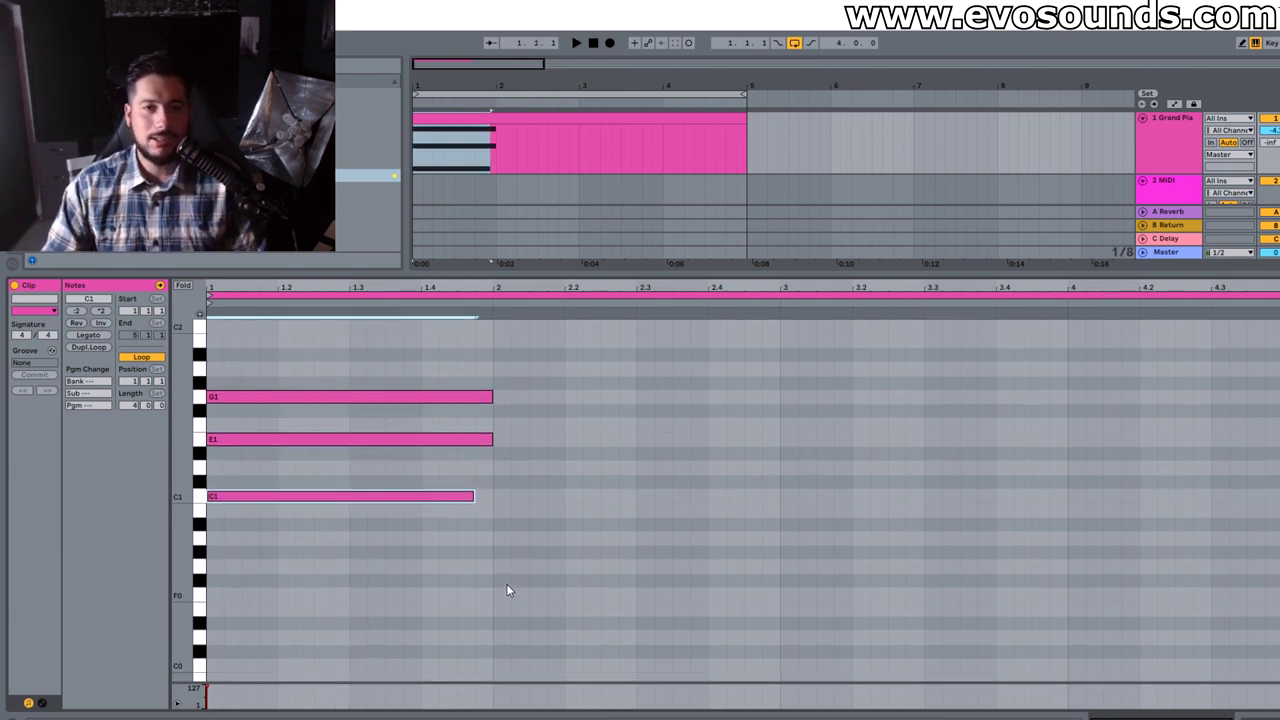
drag(440, 394, 466, 386)
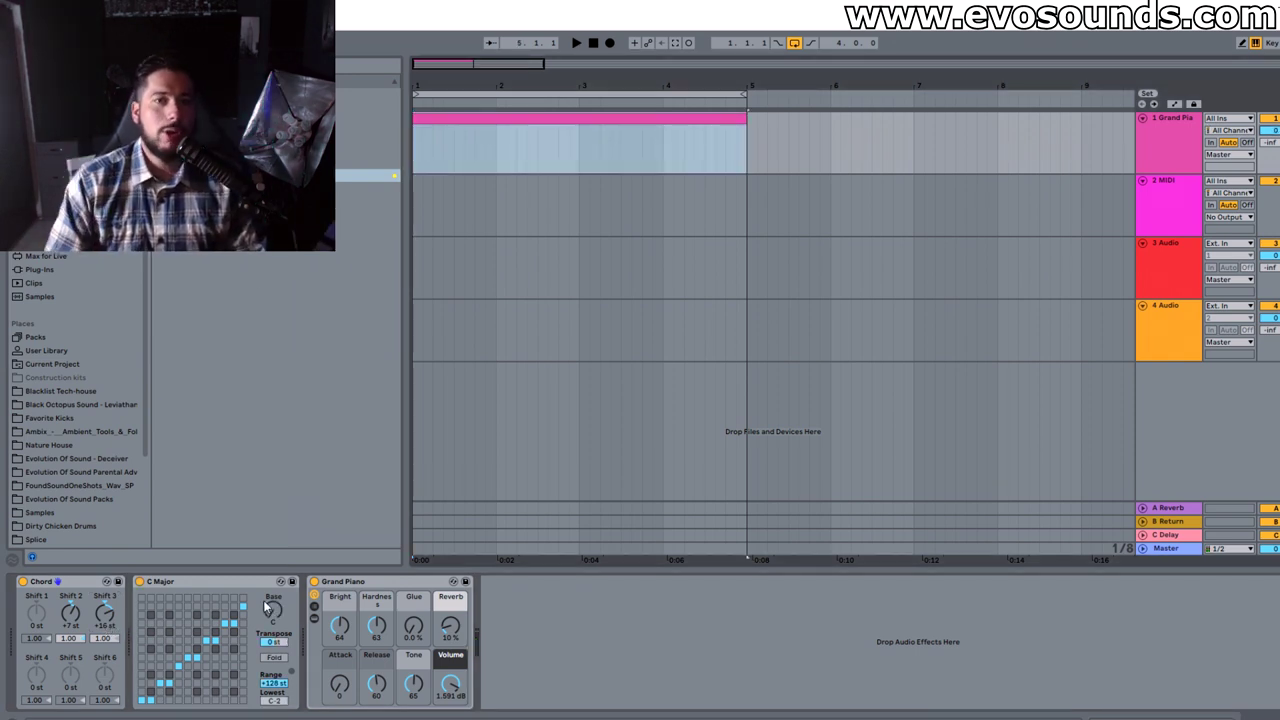
Compare the Chord device with Shift 3 reset to its default, and set Shift 3 to +16 st
right_click(101, 619)
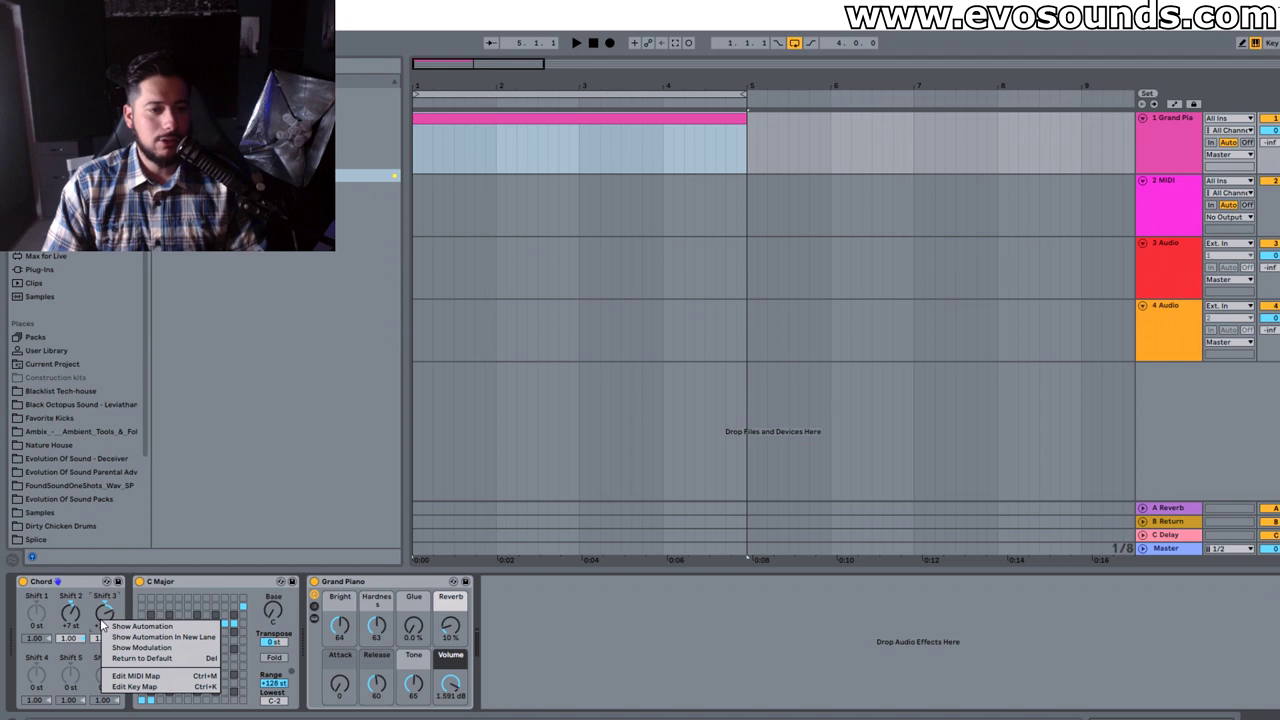
click(140, 659)
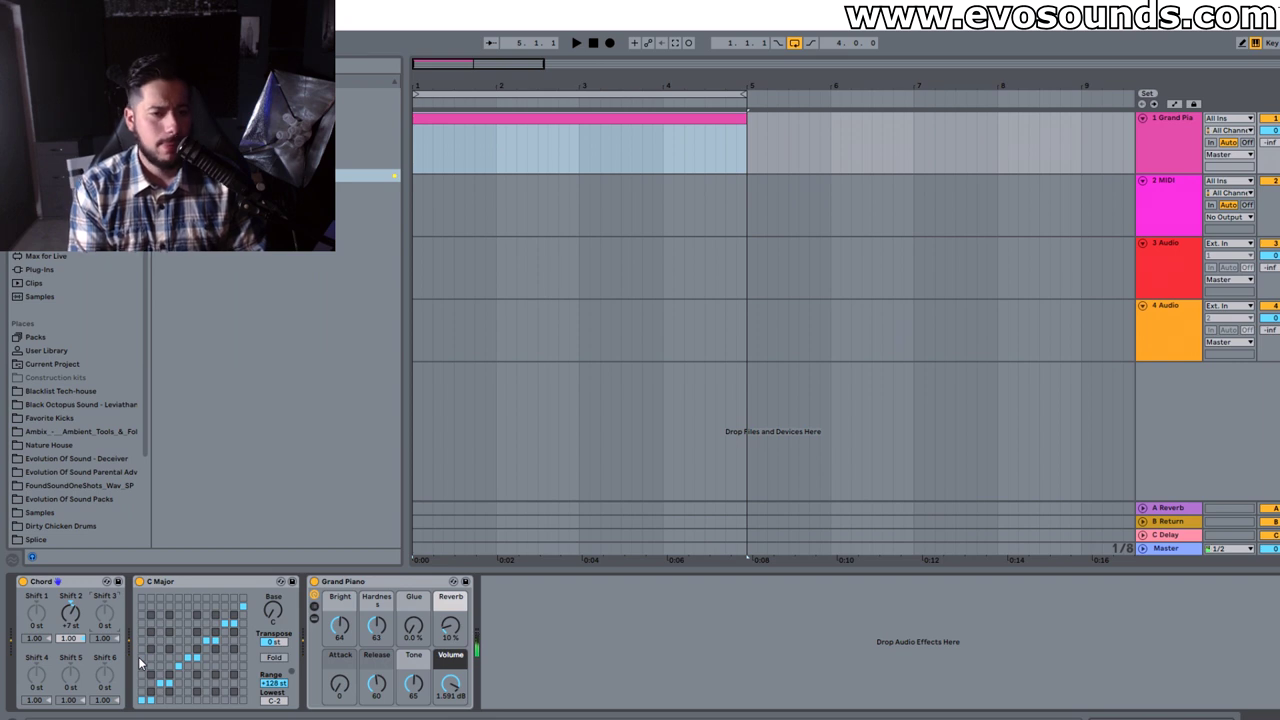
drag(104, 616, 104, 607)
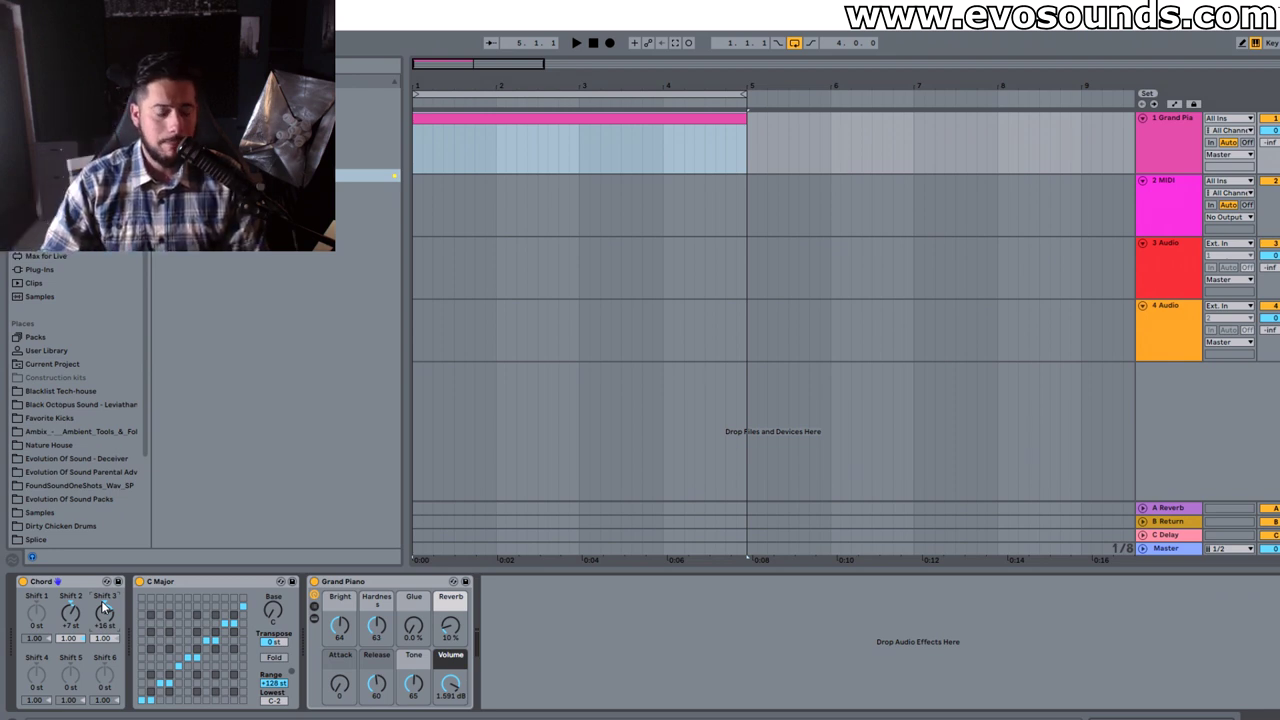
click(358, 589)
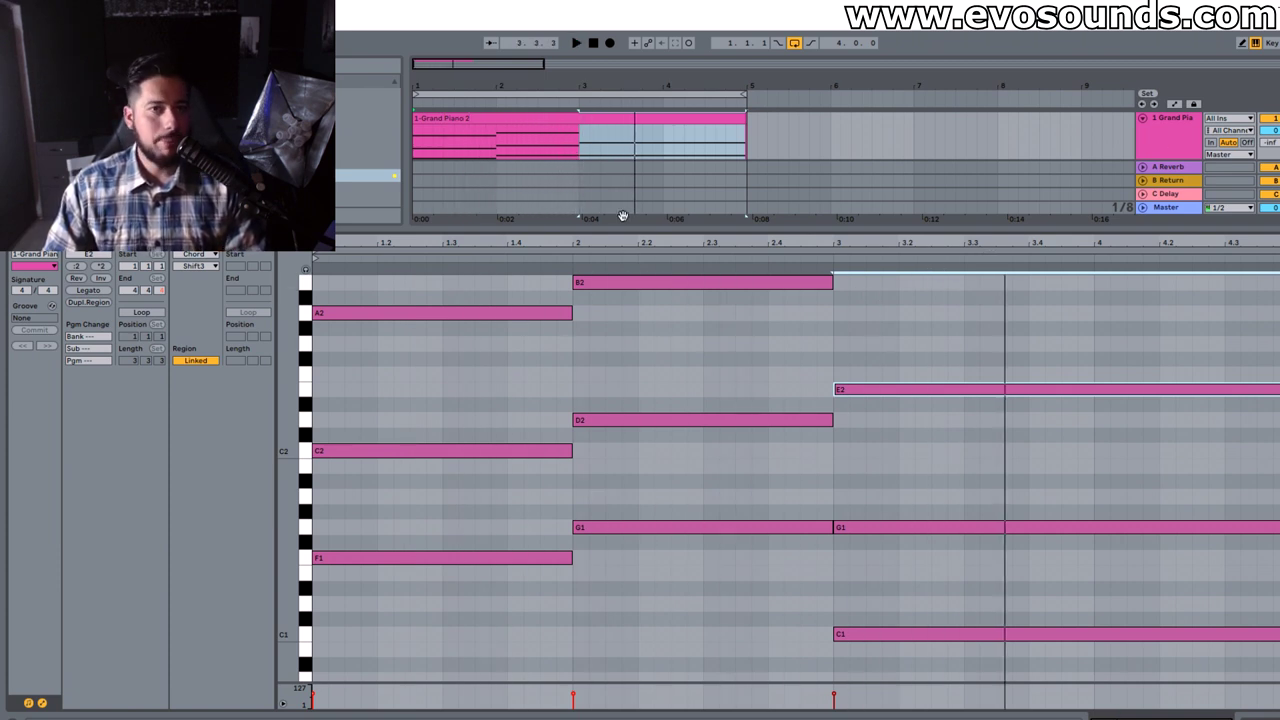
Lower the velocity of all notes in the clip to 32 and play the chords
drag(471, 661, 1160, 243)
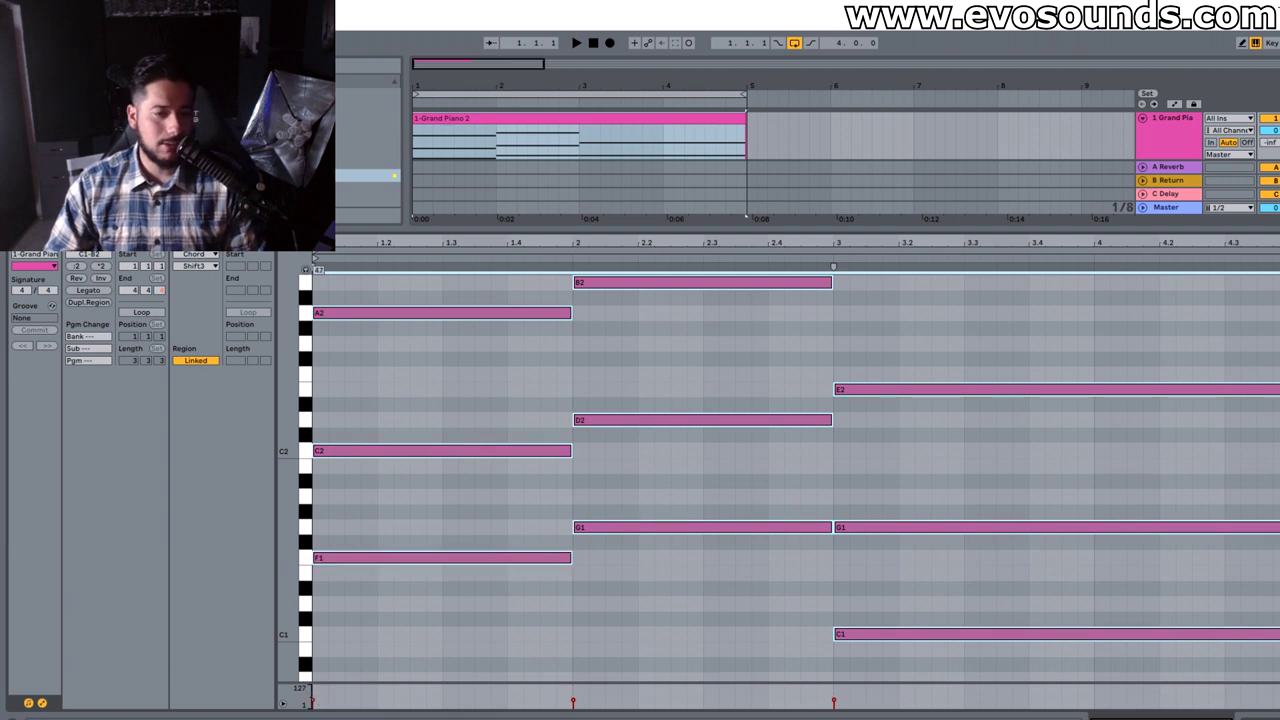
key(space)
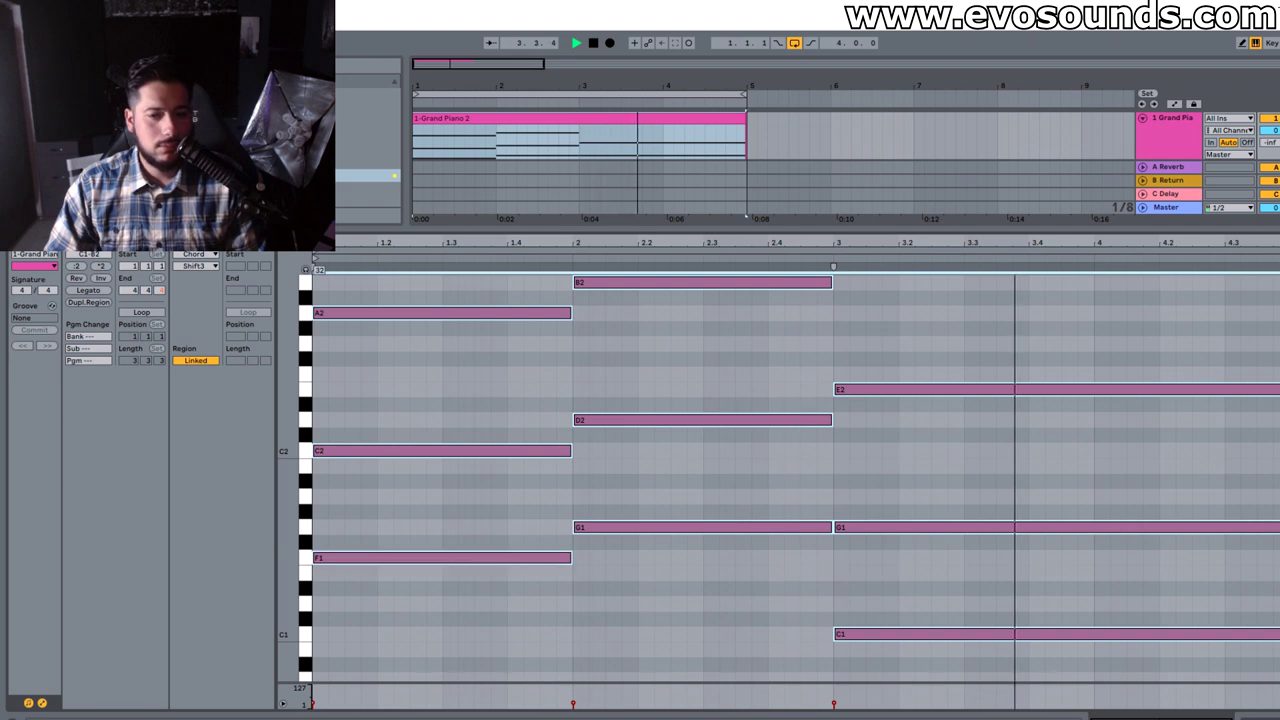
click(412, 557)
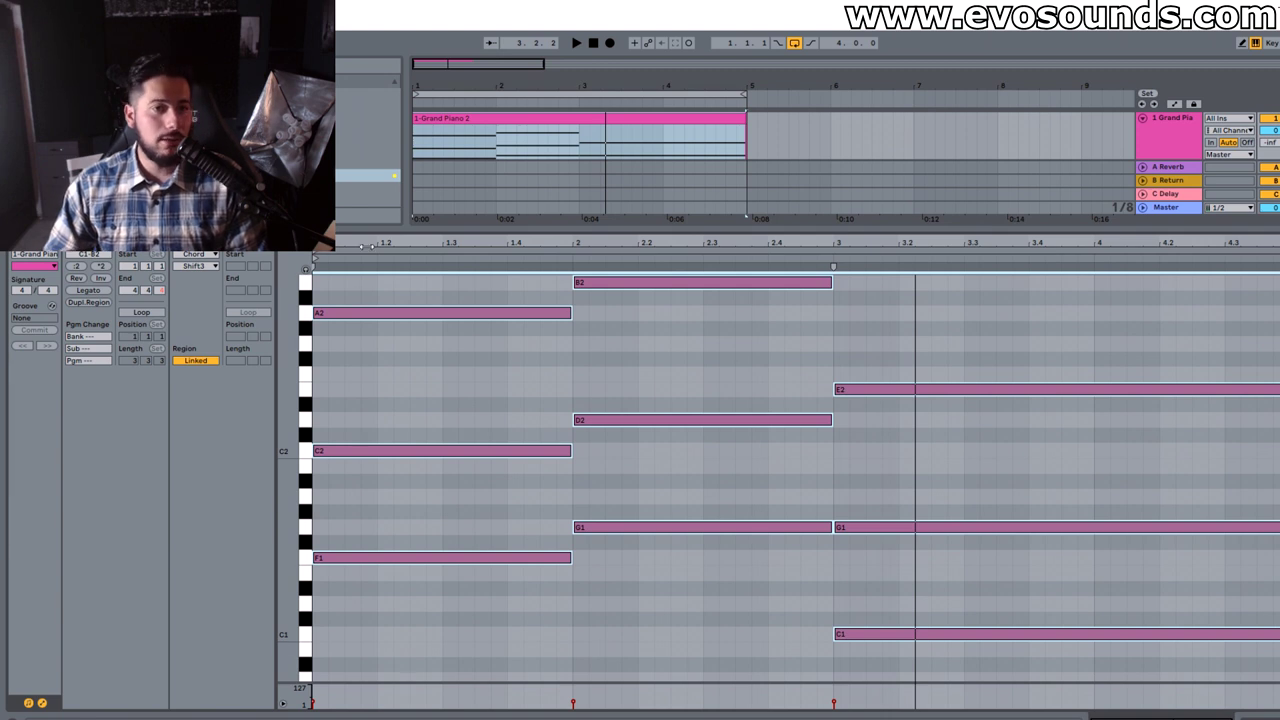
Nudge the first chord's A2 and C2 notes slightly late against F1 and play the chord
drag(362, 244, 342, 420)
click(338, 449)
click(333, 358)
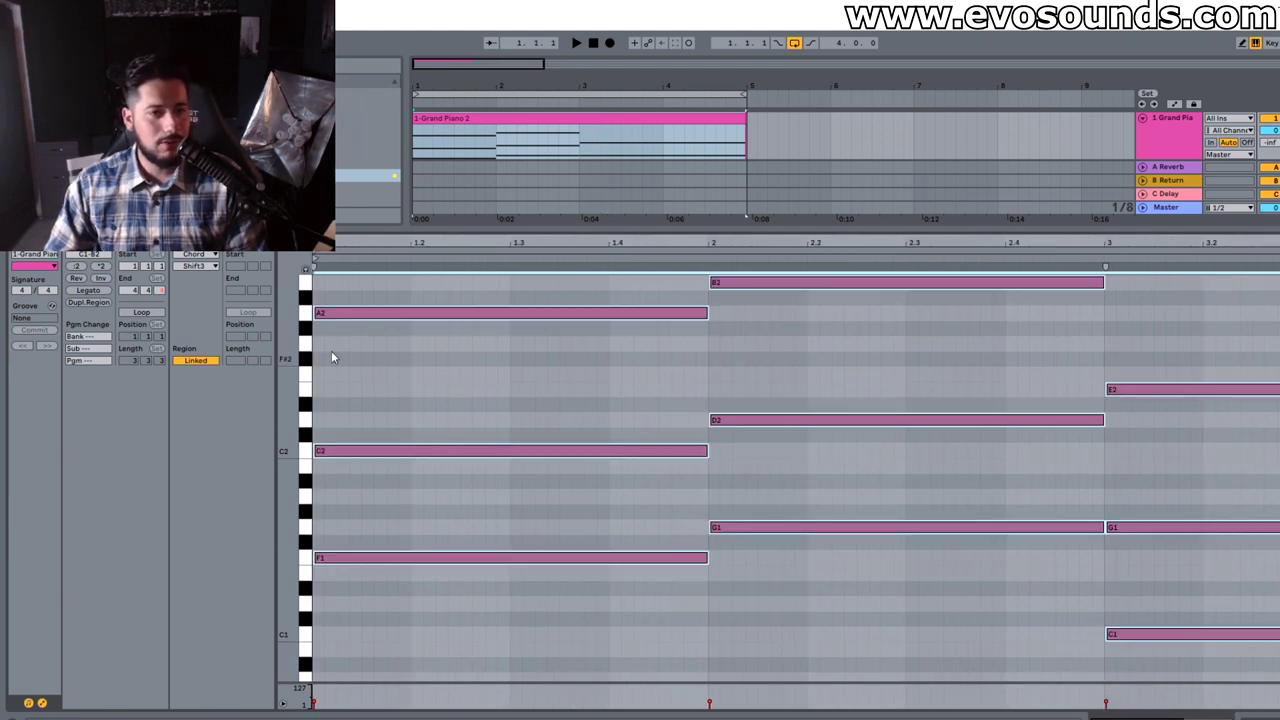
click(392, 399)
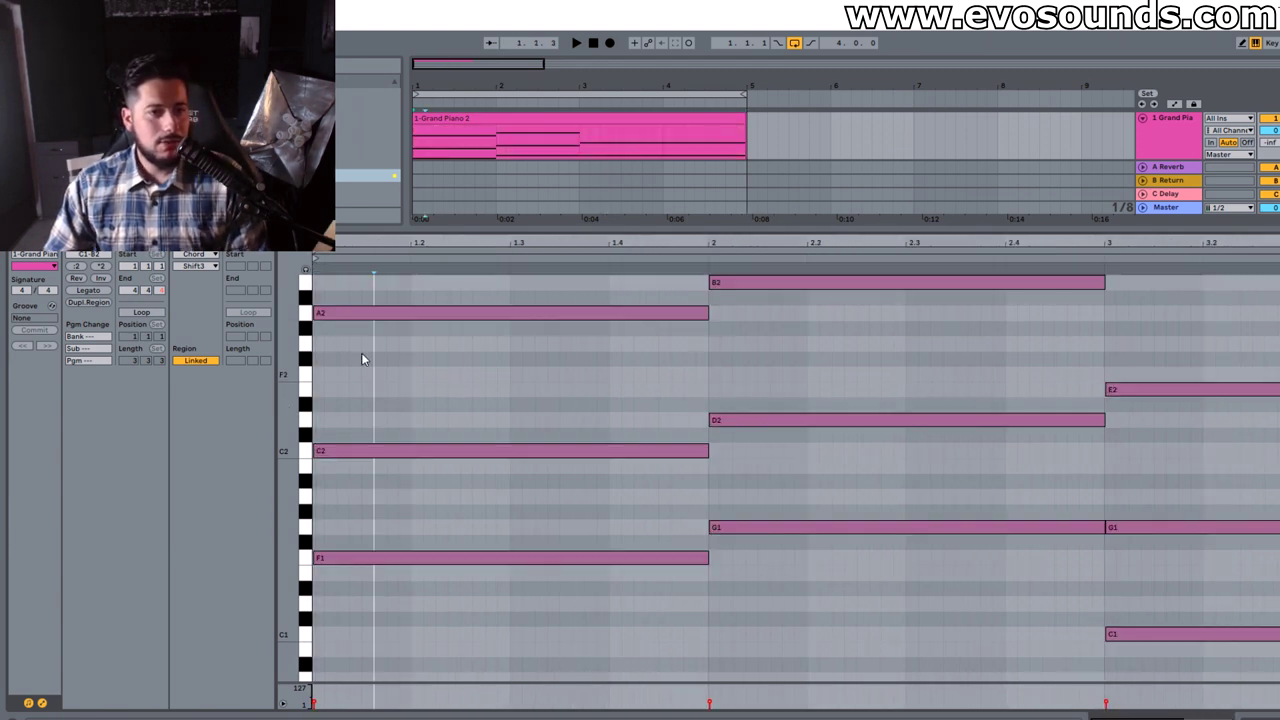
drag(327, 312, 331, 311)
click(337, 451)
key(space)
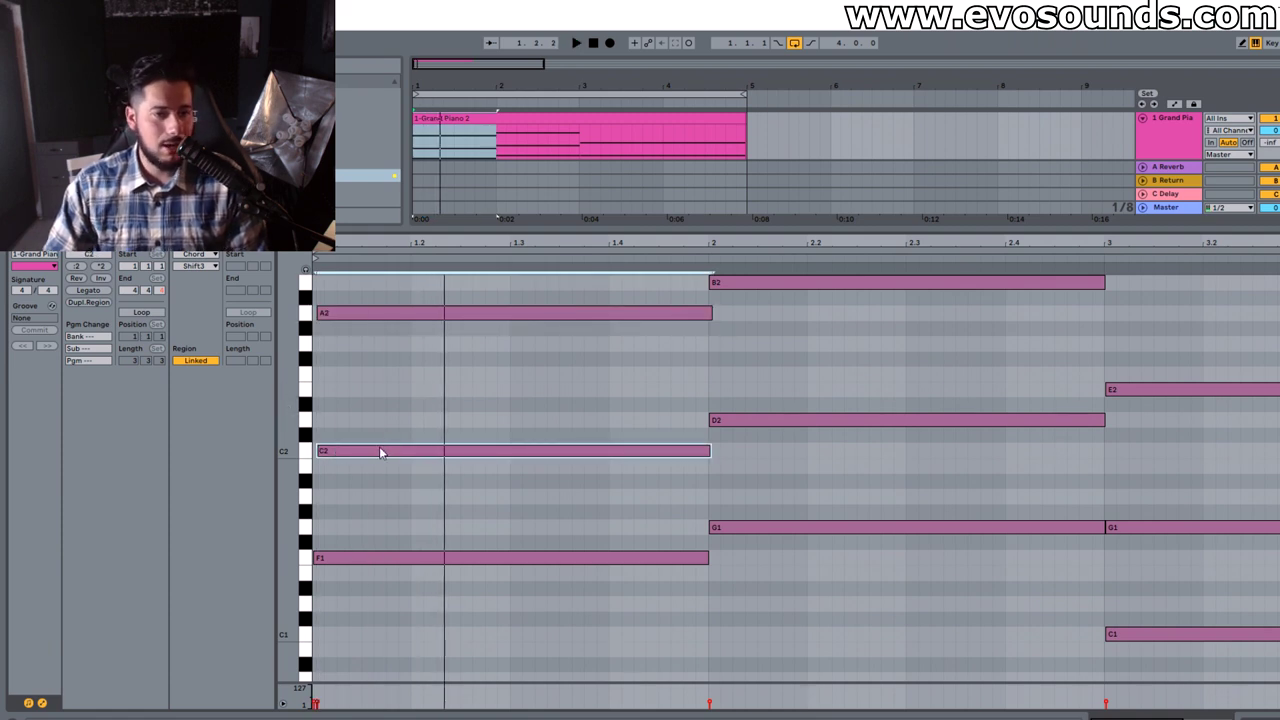
Reduce the late offset of the first chord's C2 and A2 notes and replay the chord
key(space)
key(space)
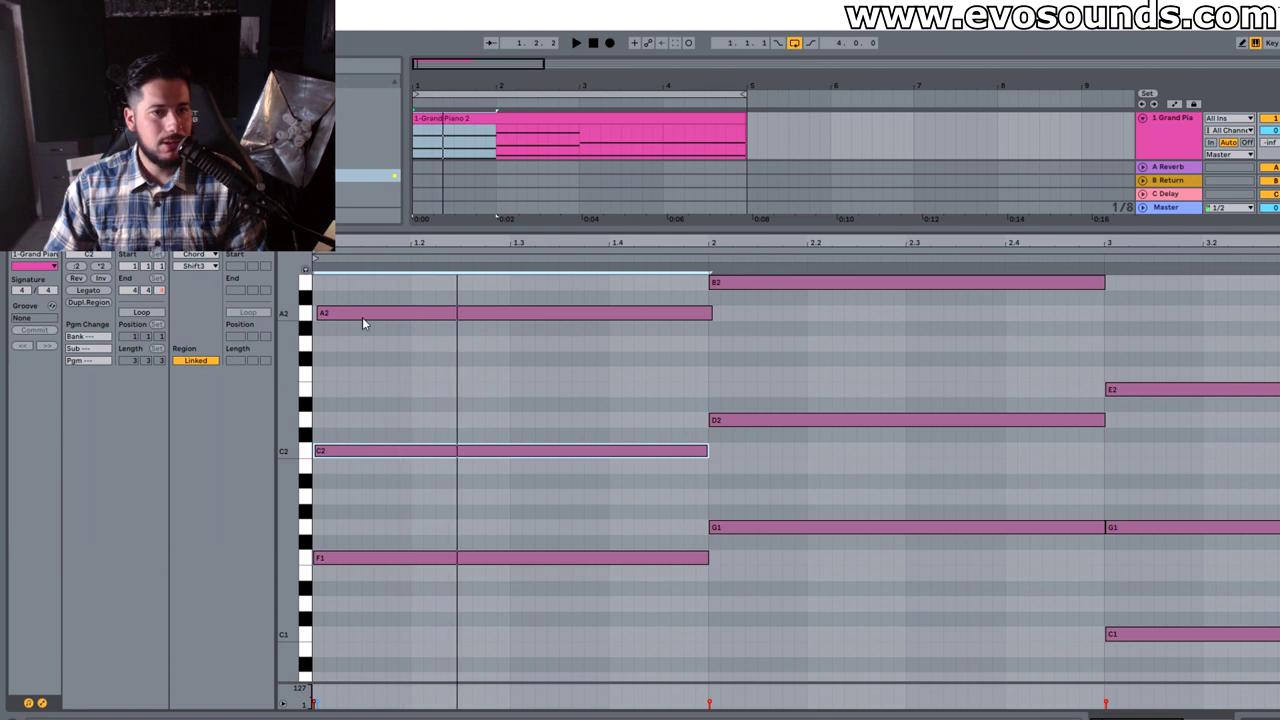
key(space)
click(360, 315)
key(space)
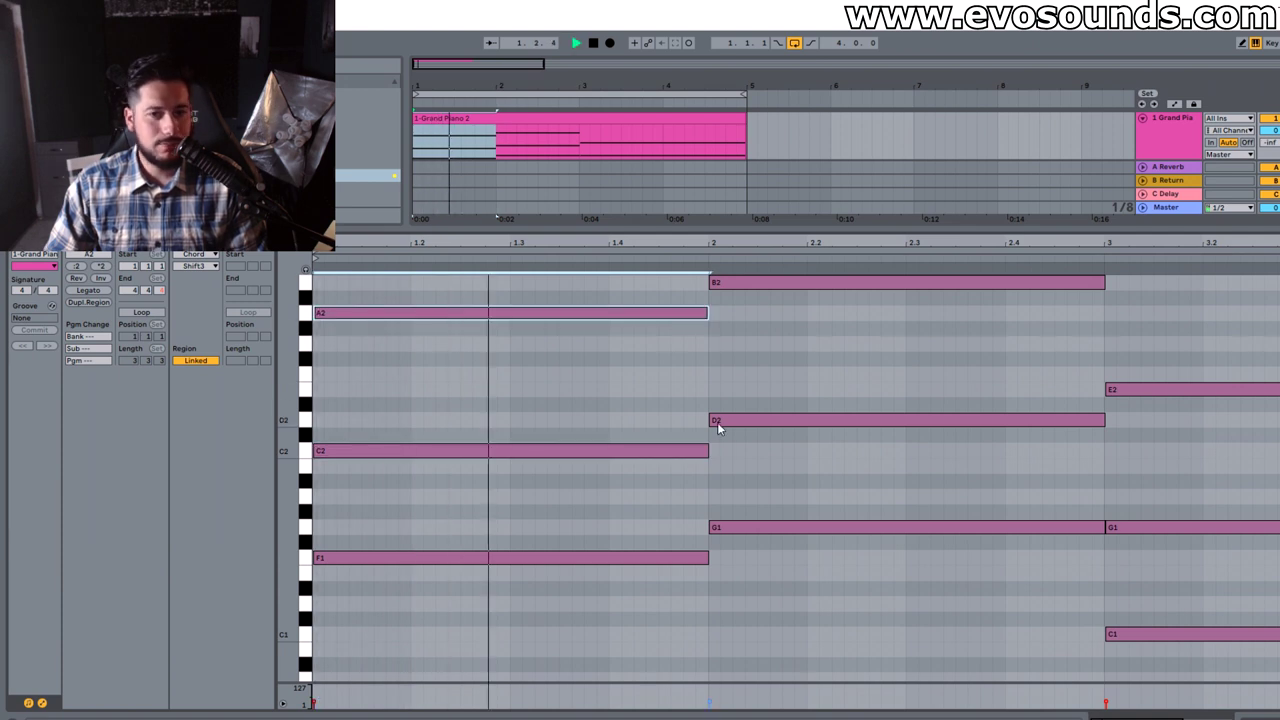
Nudge the second chord's upper notes slightly late, select the third chord's E2, and stop playback
click(717, 421)
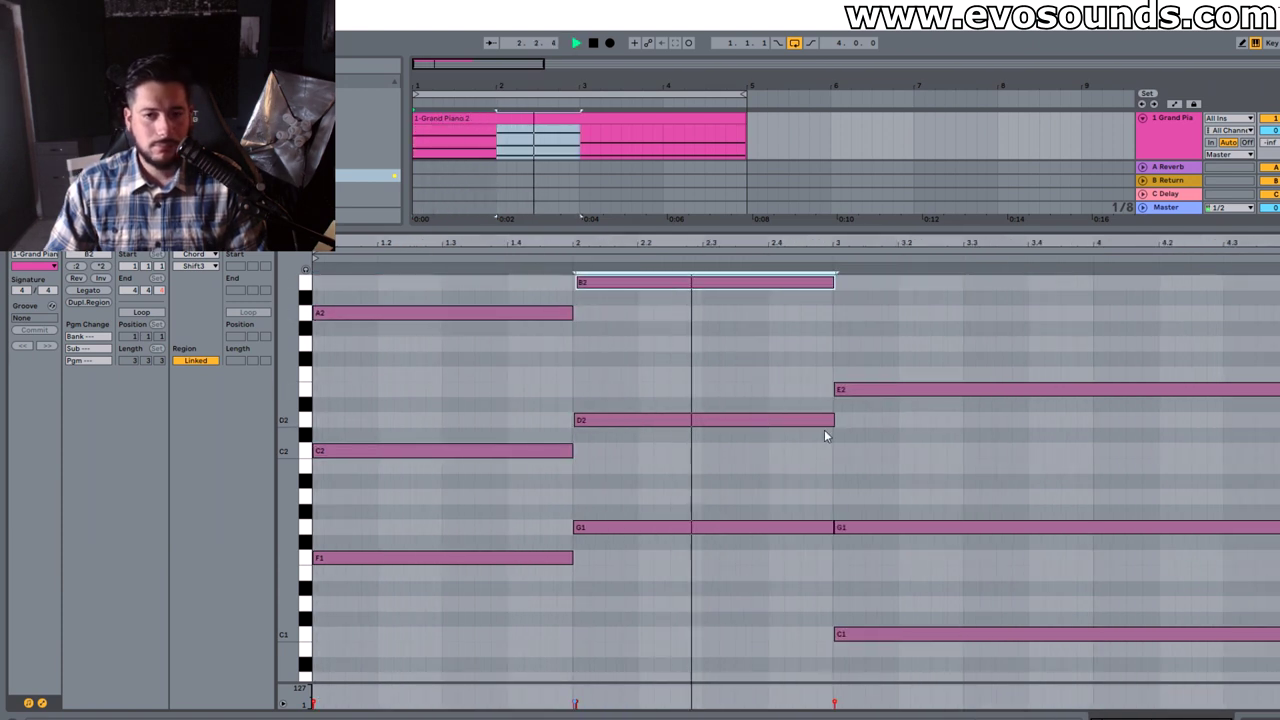
click(850, 391)
key(space)
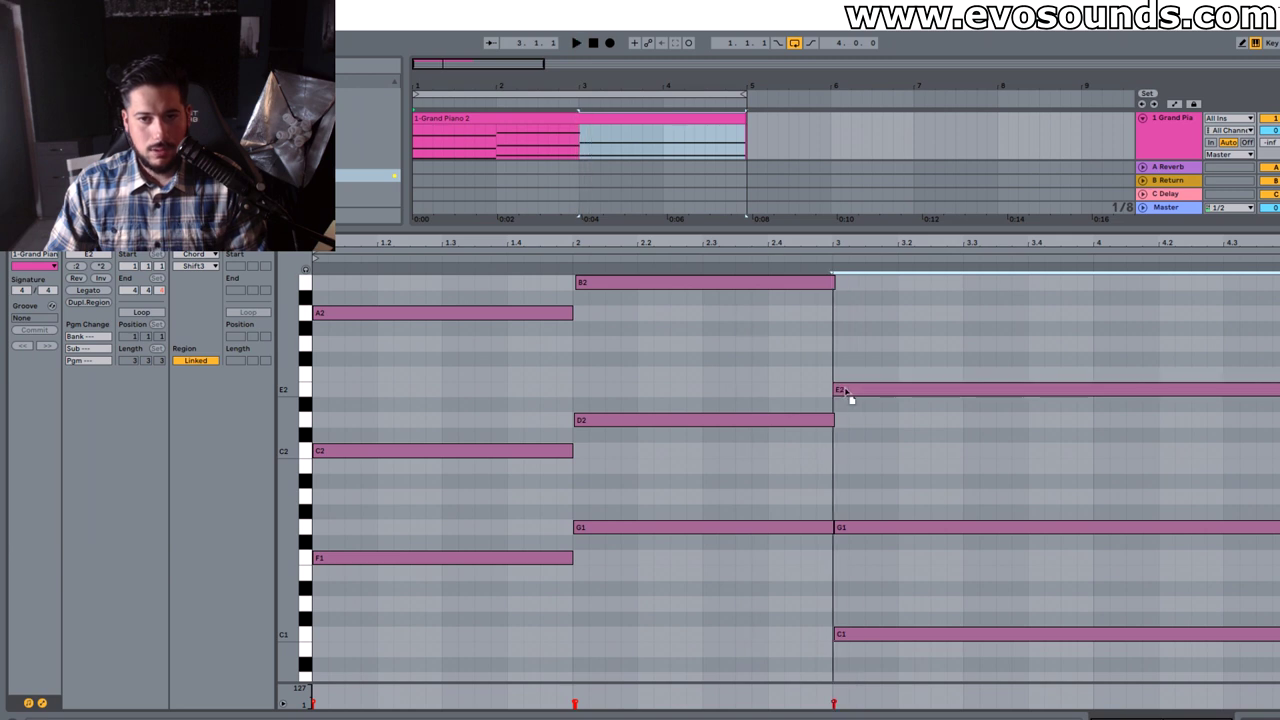
Turn the note grid off, shift the third chord's G1 slightly late, and audition the chord
right_click(857, 529)
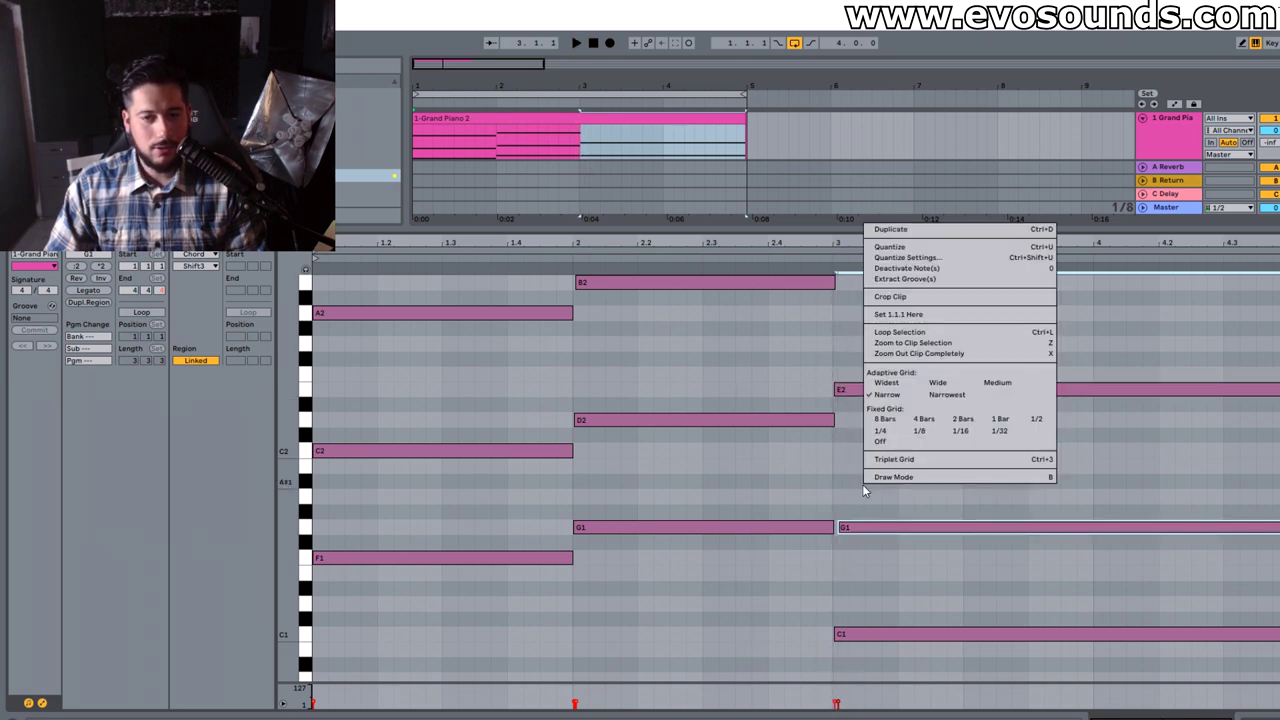
click(929, 445)
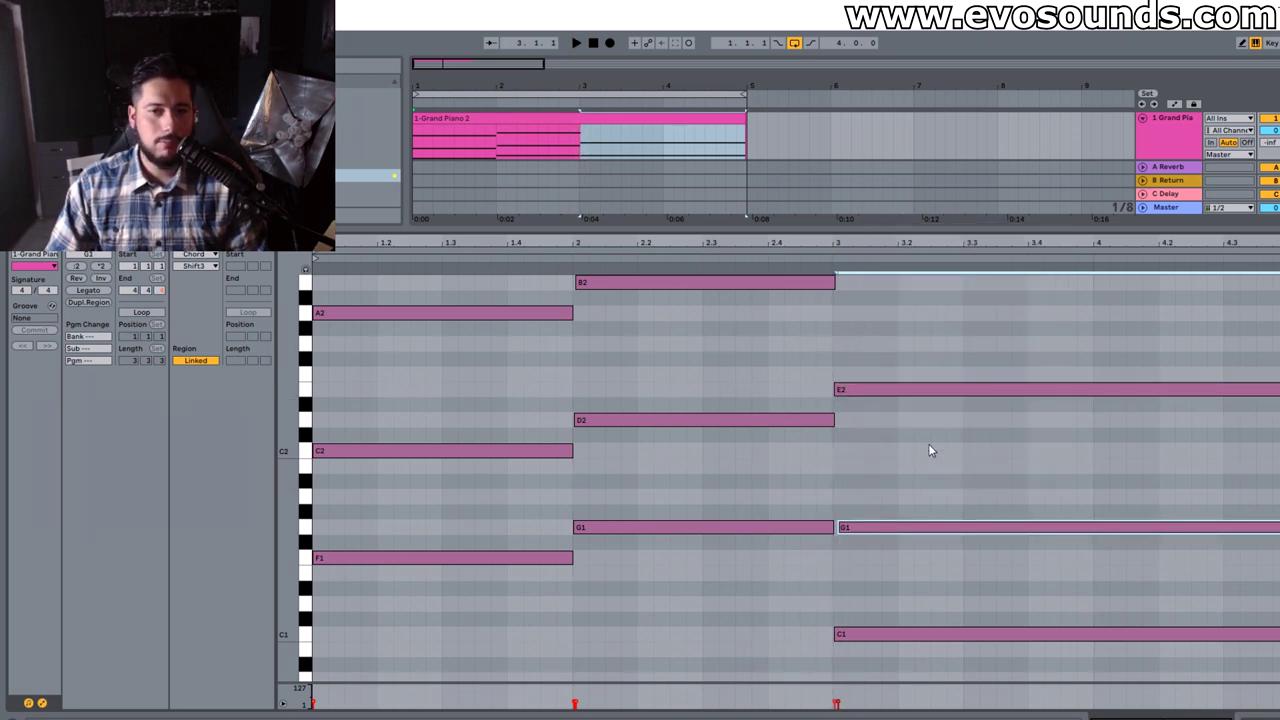
click(893, 530)
key(space)
key(space)
Try staggering the first chord's C2 and A2 notes far behind F1, play it, and undo the latest shifts
drag(332, 451, 334, 451)
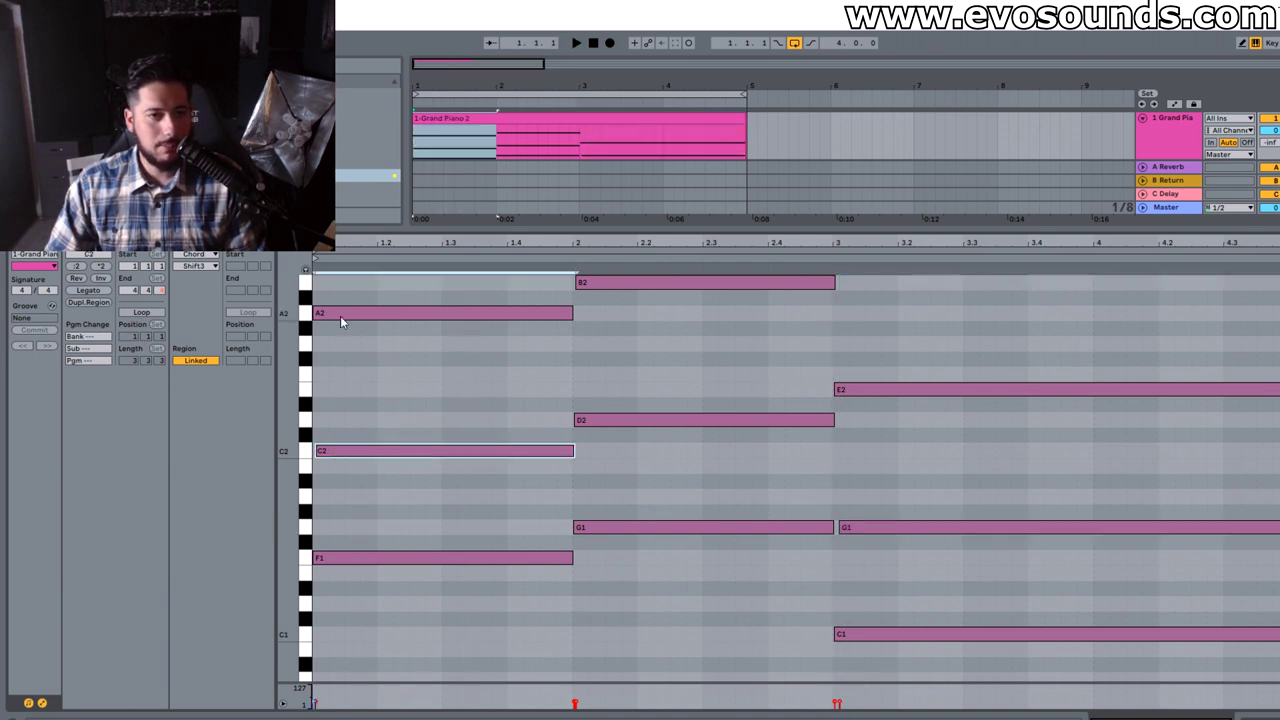
drag(348, 313, 364, 314)
key(space)
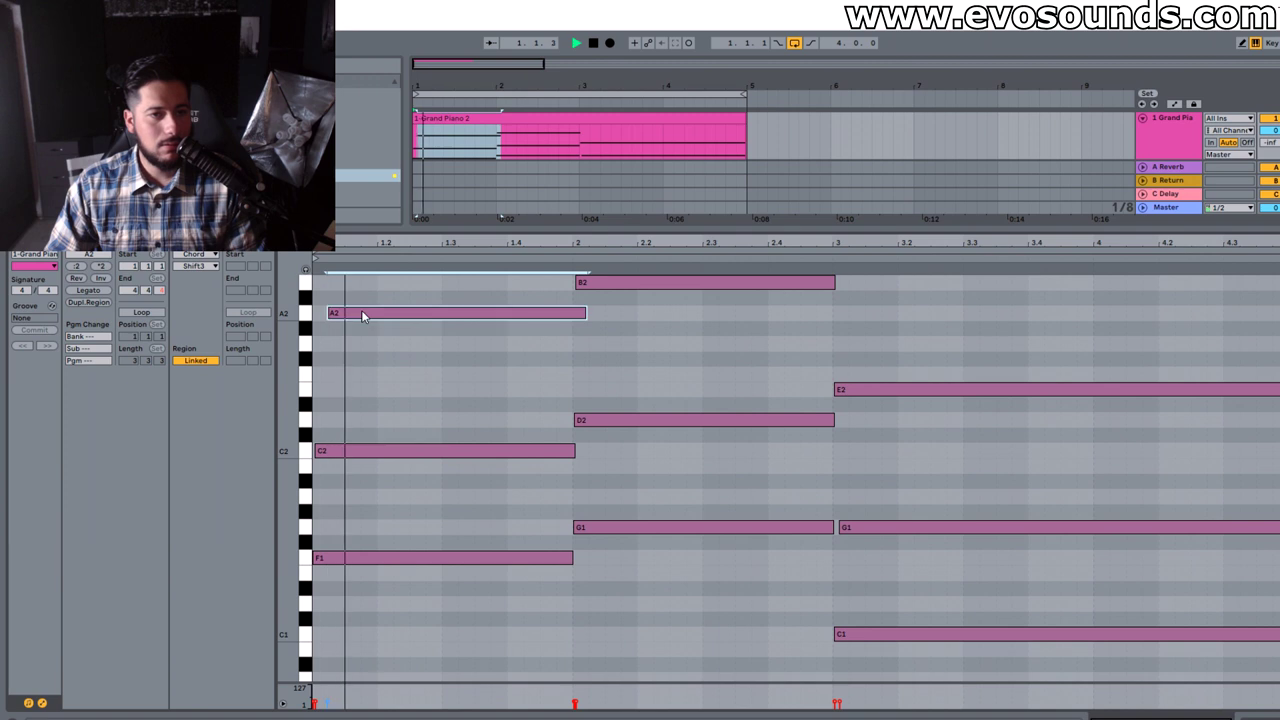
drag(334, 449, 347, 447)
drag(358, 313, 379, 313)
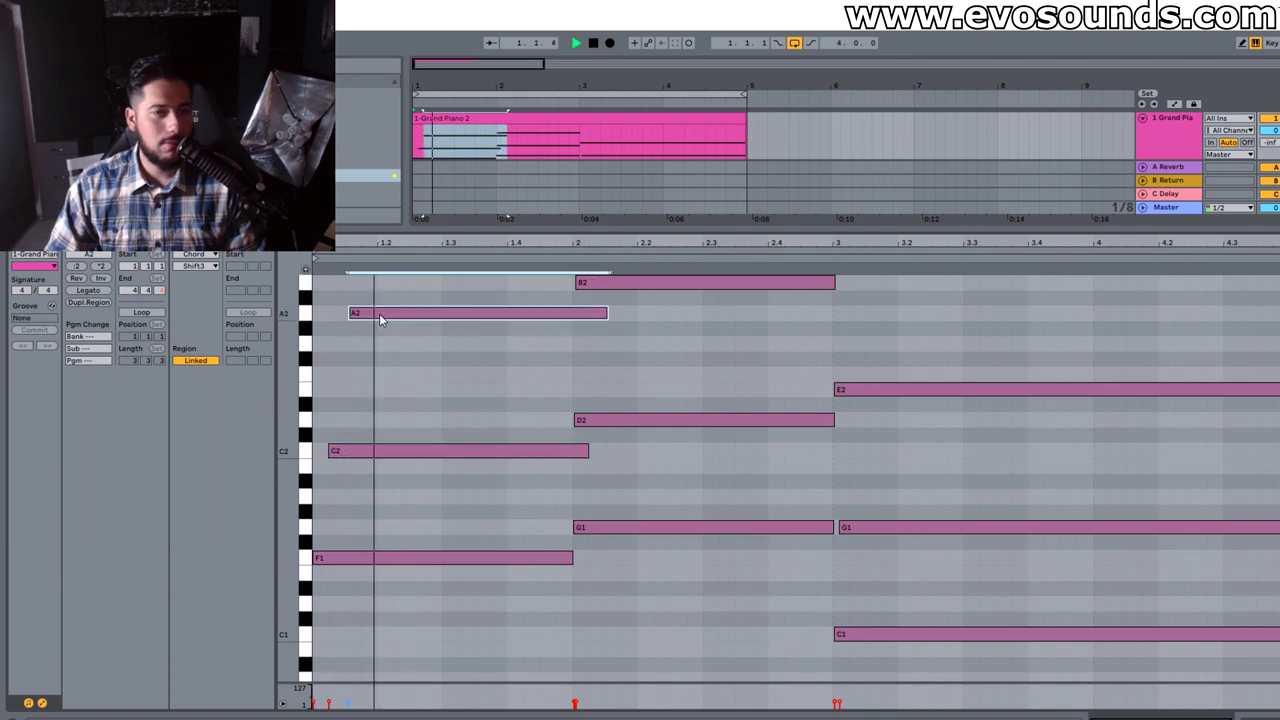
key(ctrl+z)
key(ctrl+z)
key(ctrl+z)
key(space)
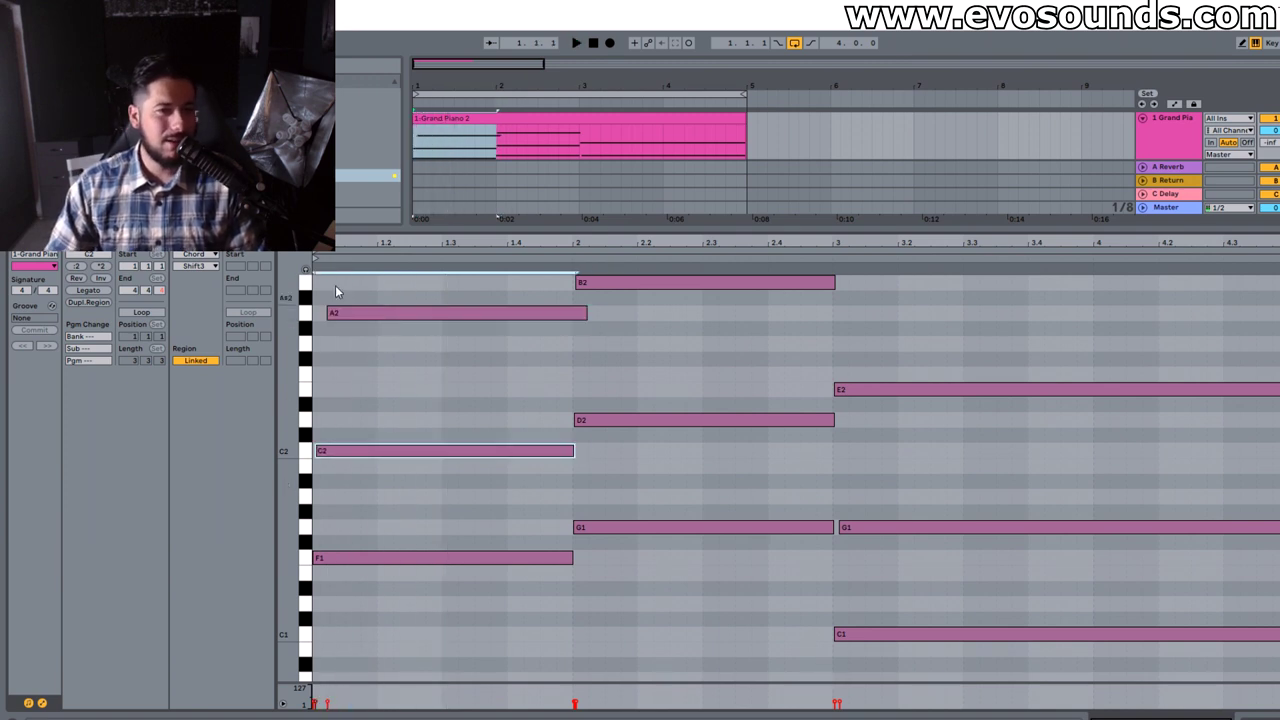
Move the A2 note back to just after the first chord's start and play the progression
drag(335, 315, 331, 316)
key(space)
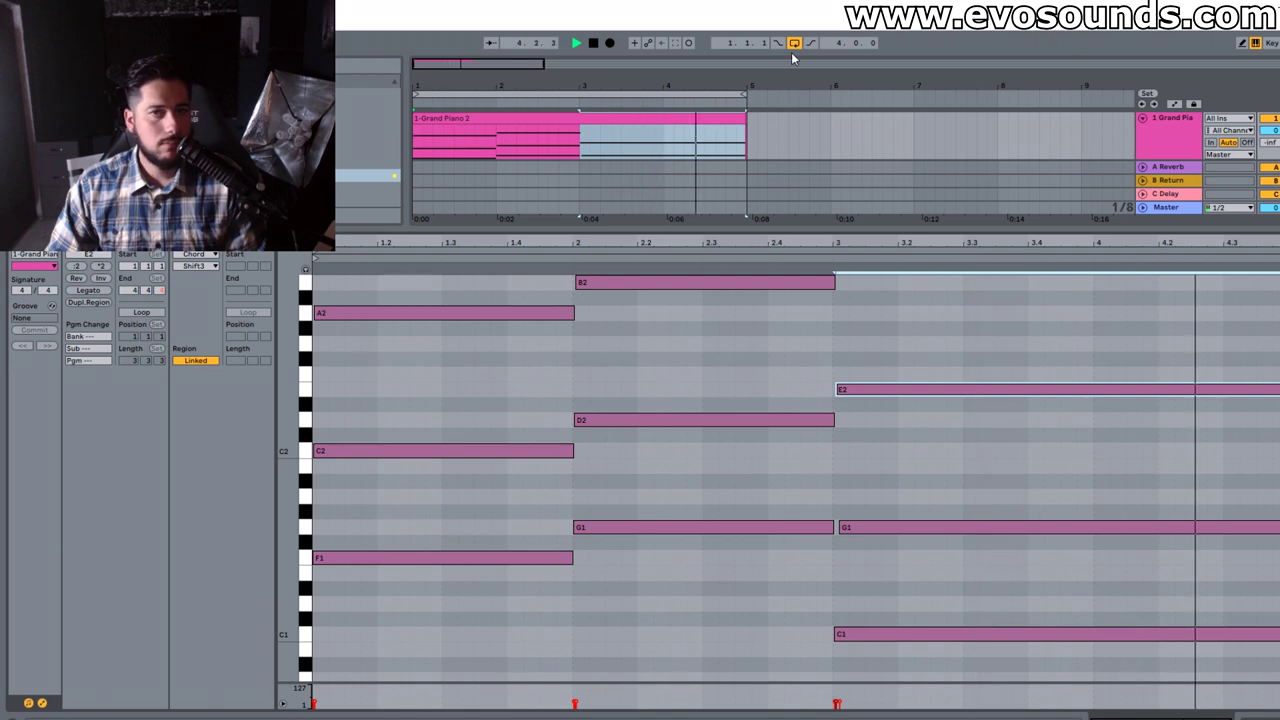
key(space)
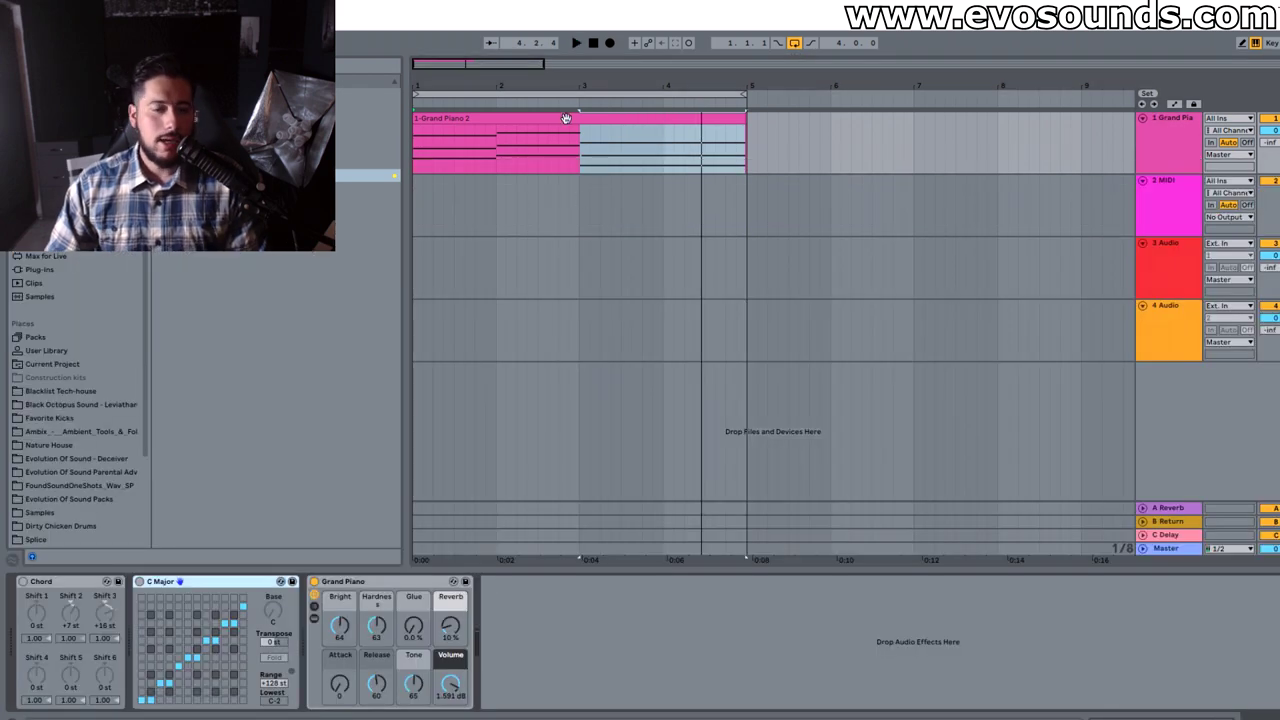
Reopen the piano clip's notes and set the grid to a fixed 1/16
click(566, 118)
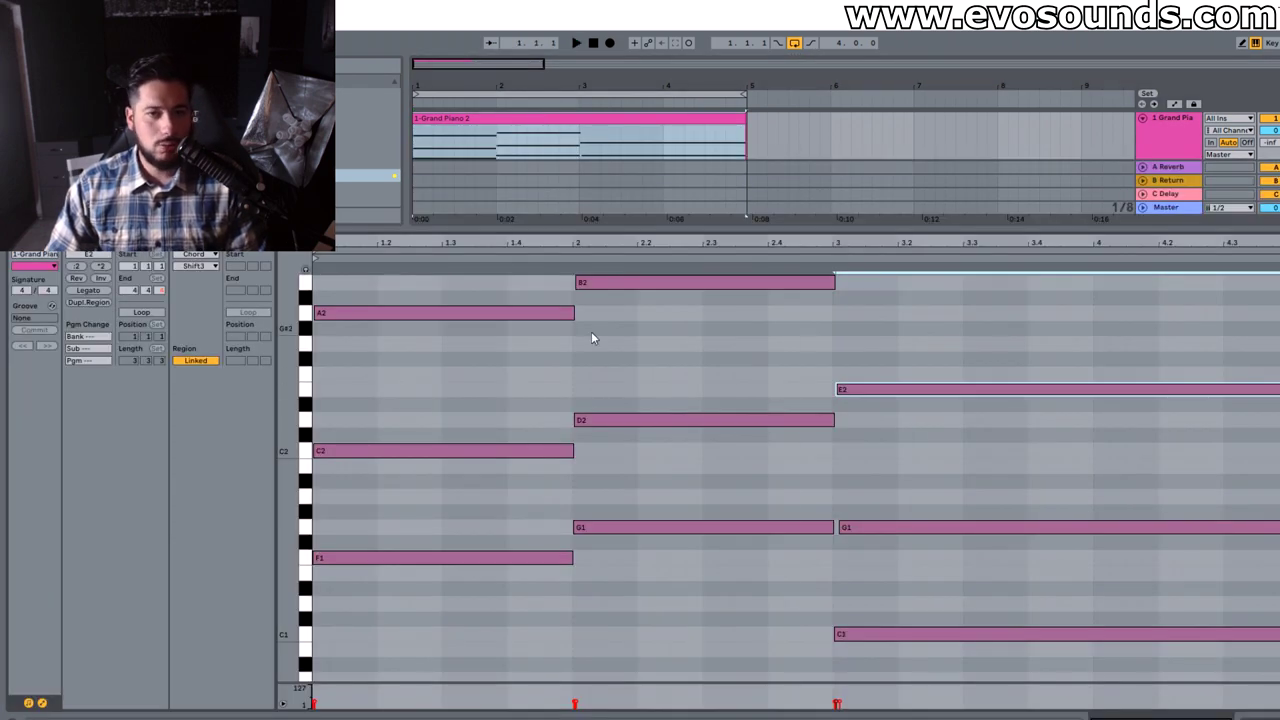
right_click(591, 338)
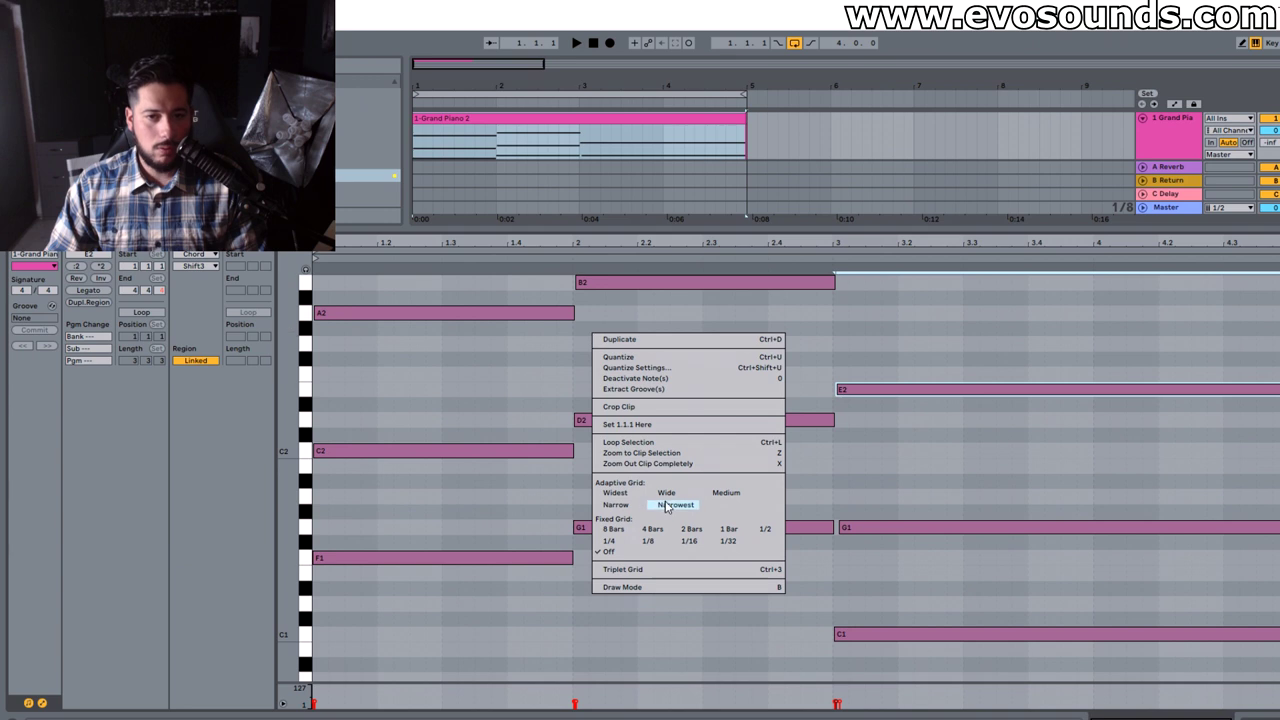
click(609, 532)
right_click(612, 369)
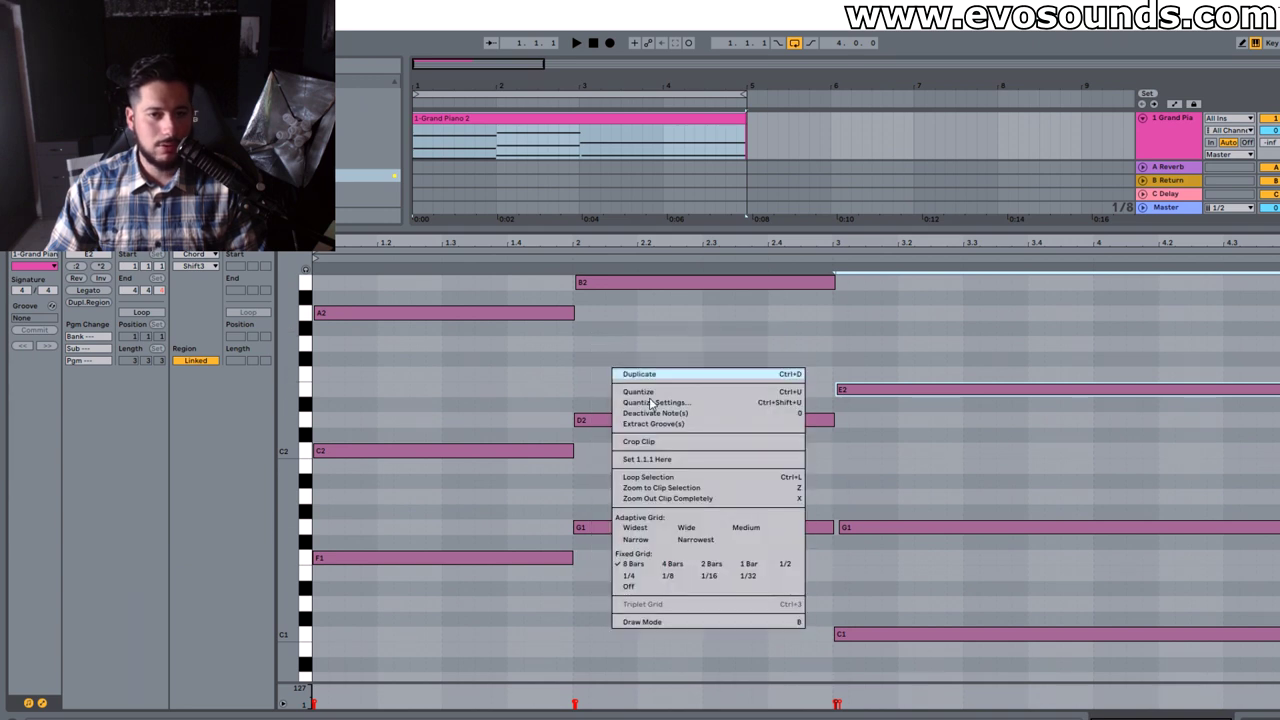
click(709, 576)
Raise the velocity of the first chord's root note F1 to 47 and play the chord
click(435, 556)
click(430, 451)
click(440, 313)
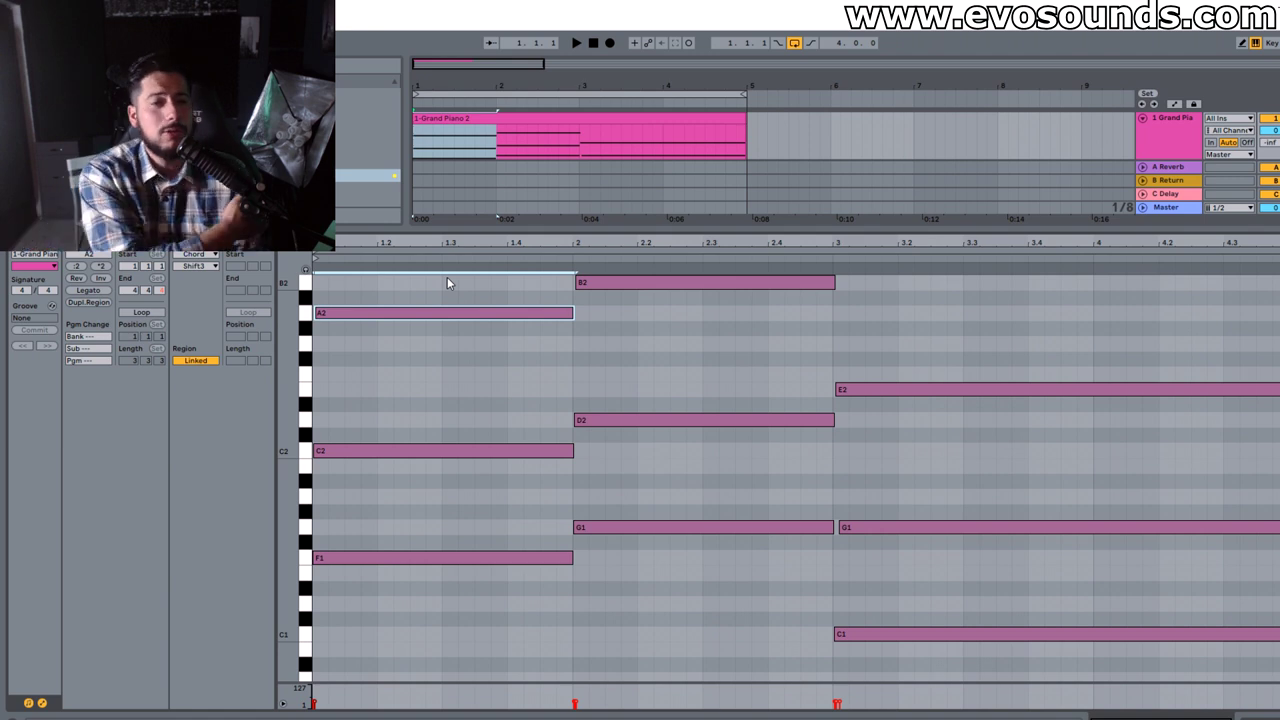
drag(322, 634, 391, 522)
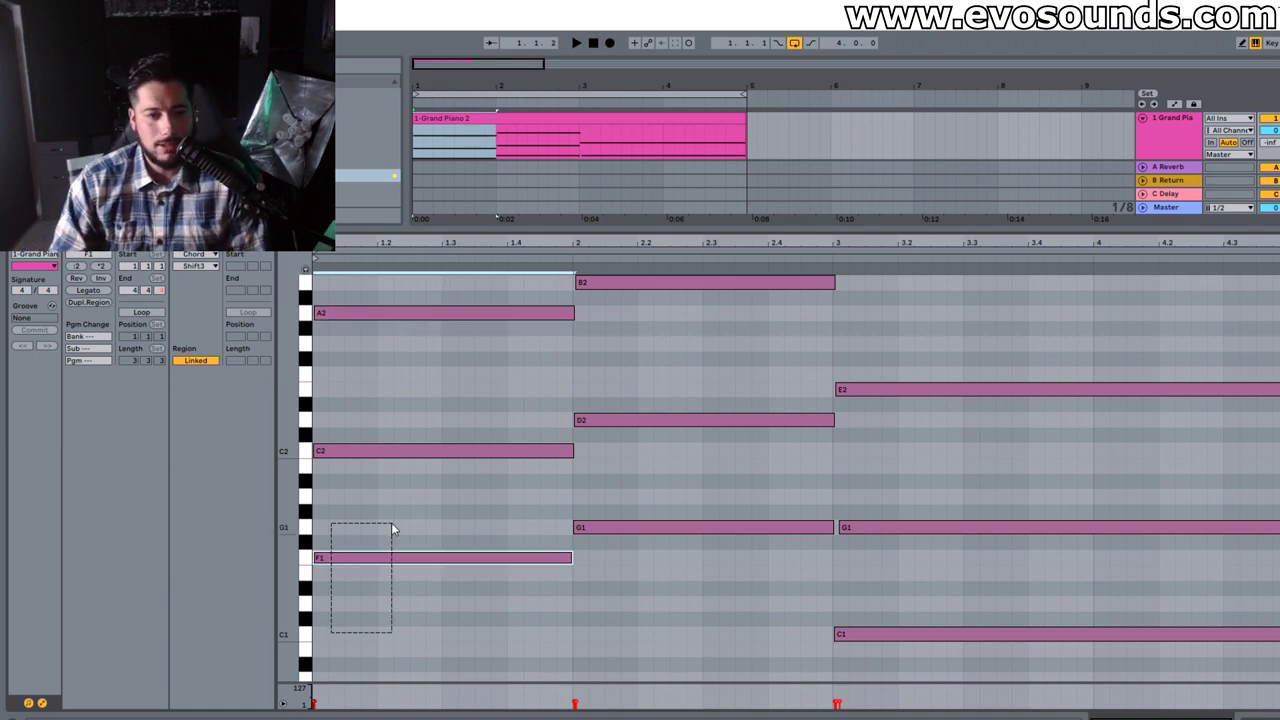
click(315, 705)
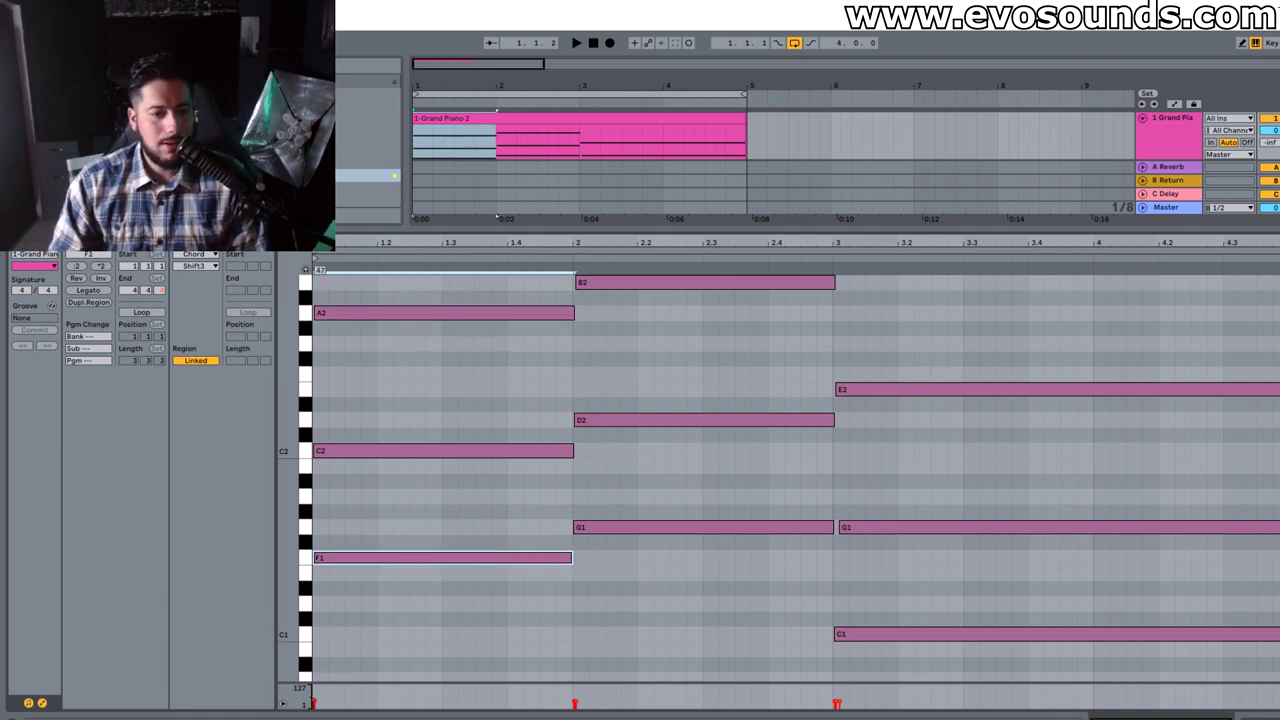
key(space)
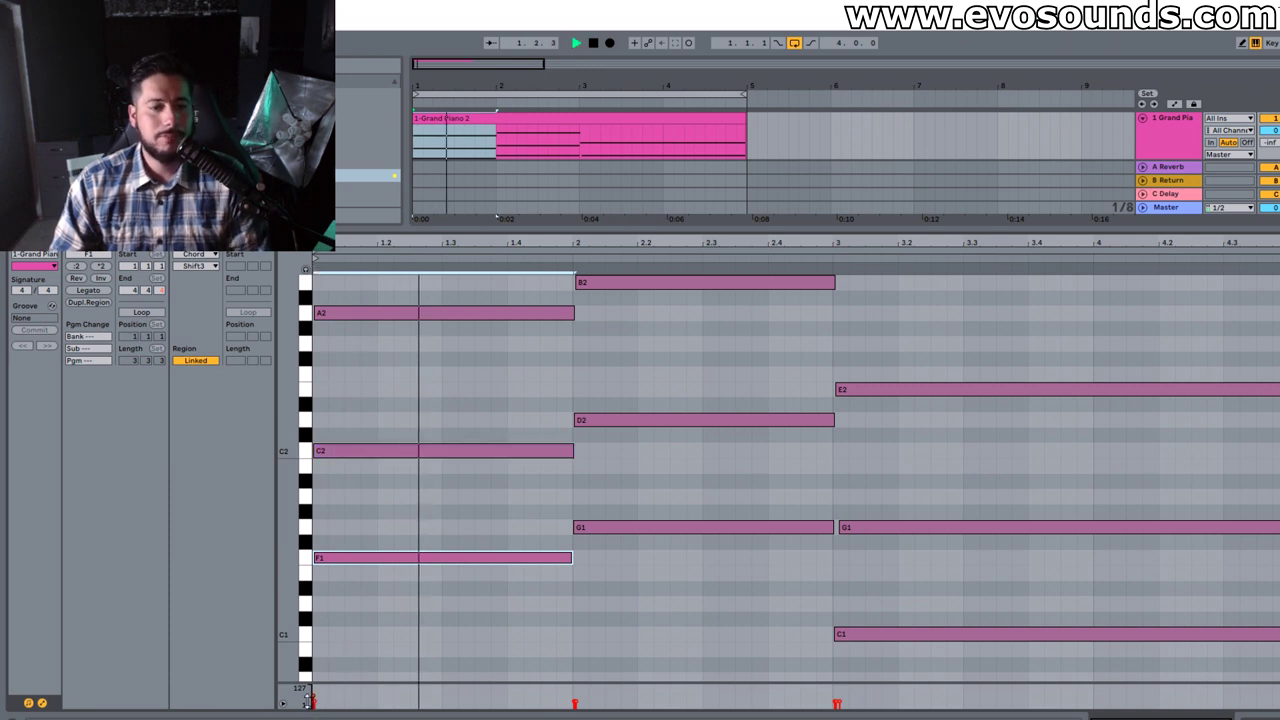
key(space)
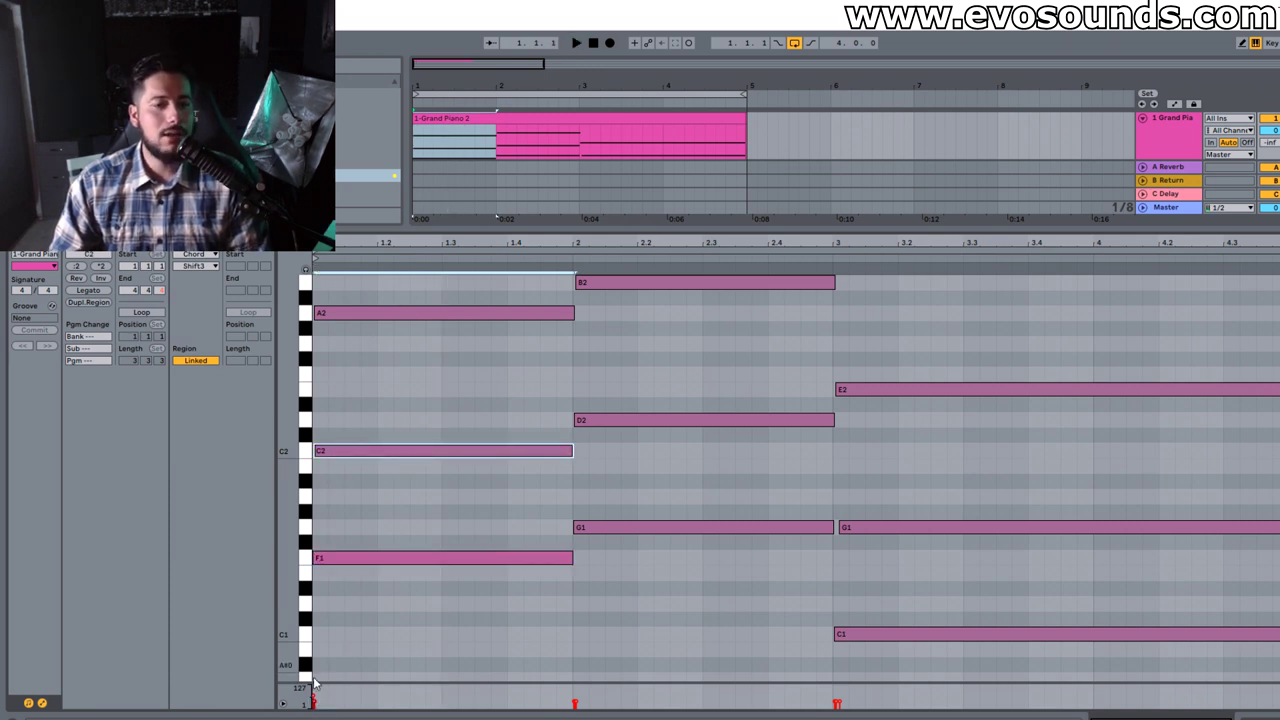
Raise the velocity of all notes together, bringing the marker at bar 3 to 52, and play the clip
key(ctrl+a)
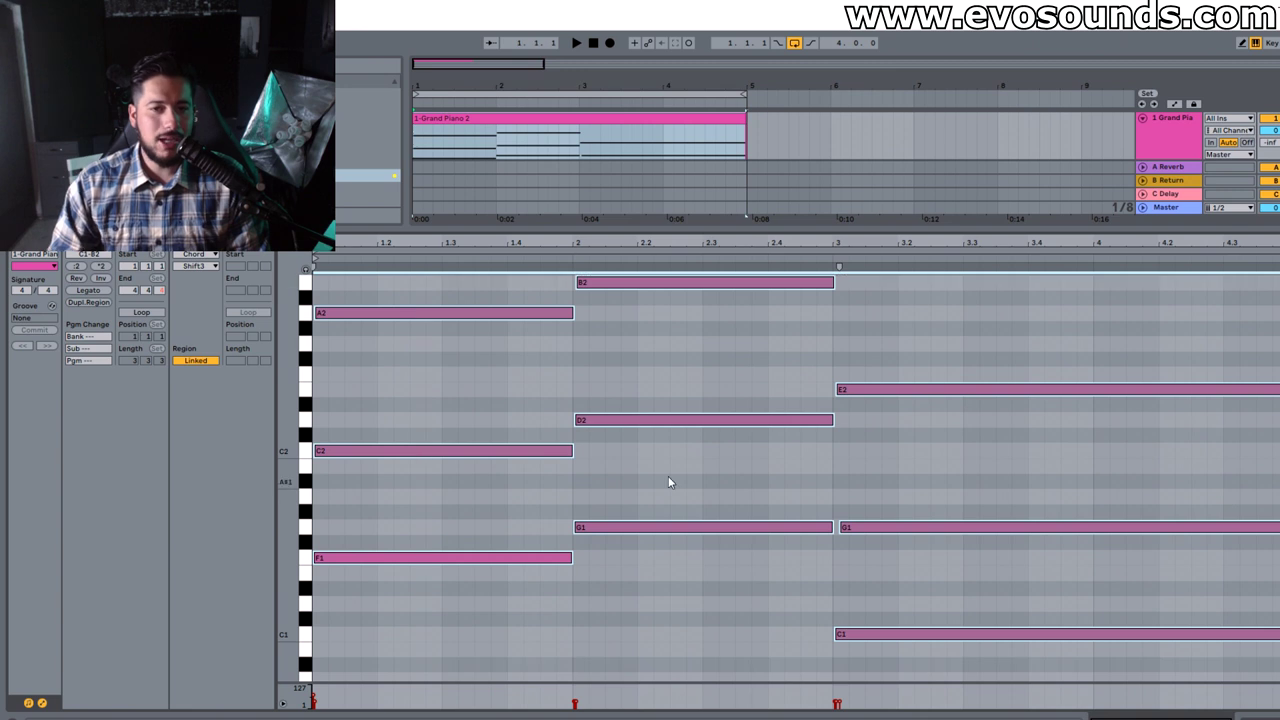
drag(837, 705, 837, 699)
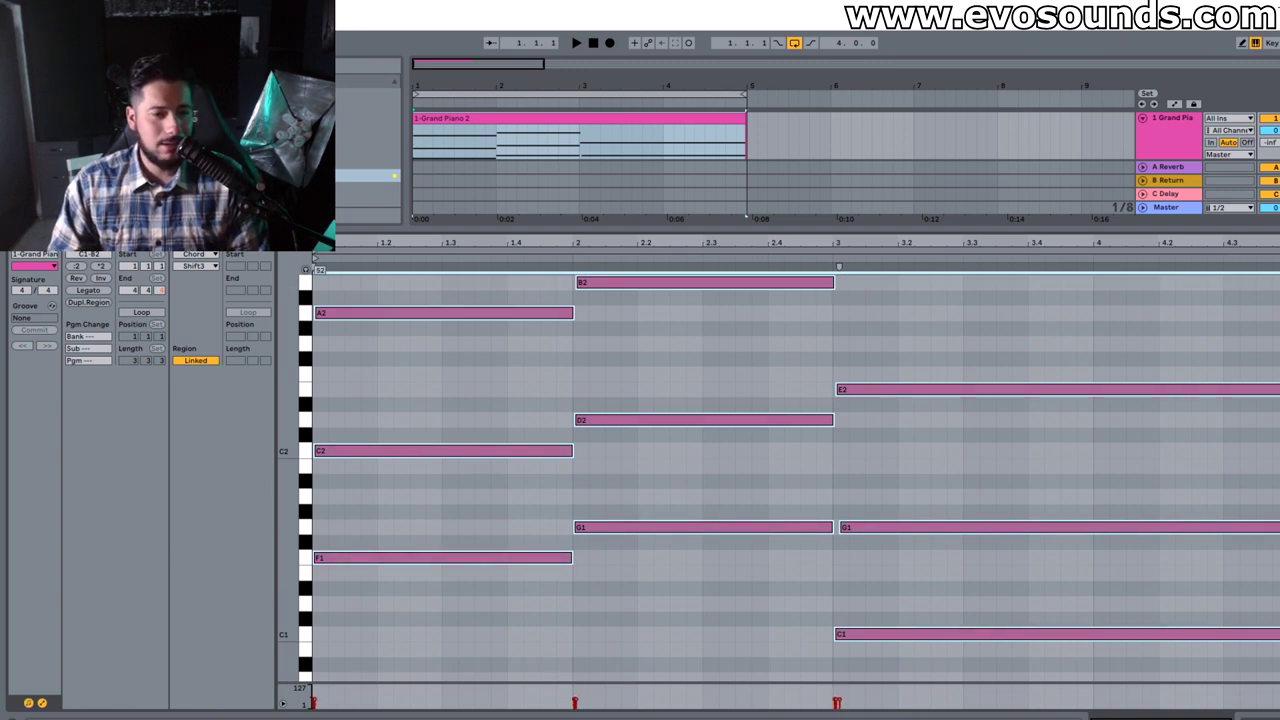
key(space)
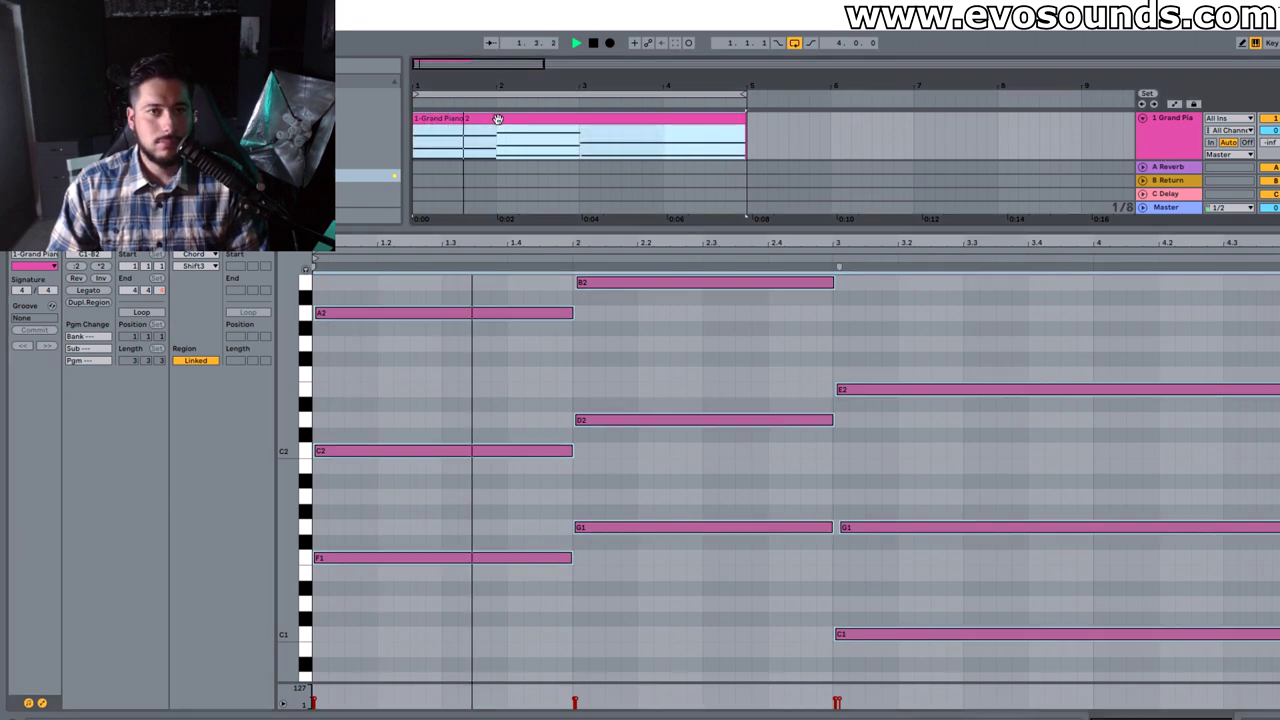
Delete the Chord and C Major Scale devices from the piano track and stop playback
double_click(1154, 147)
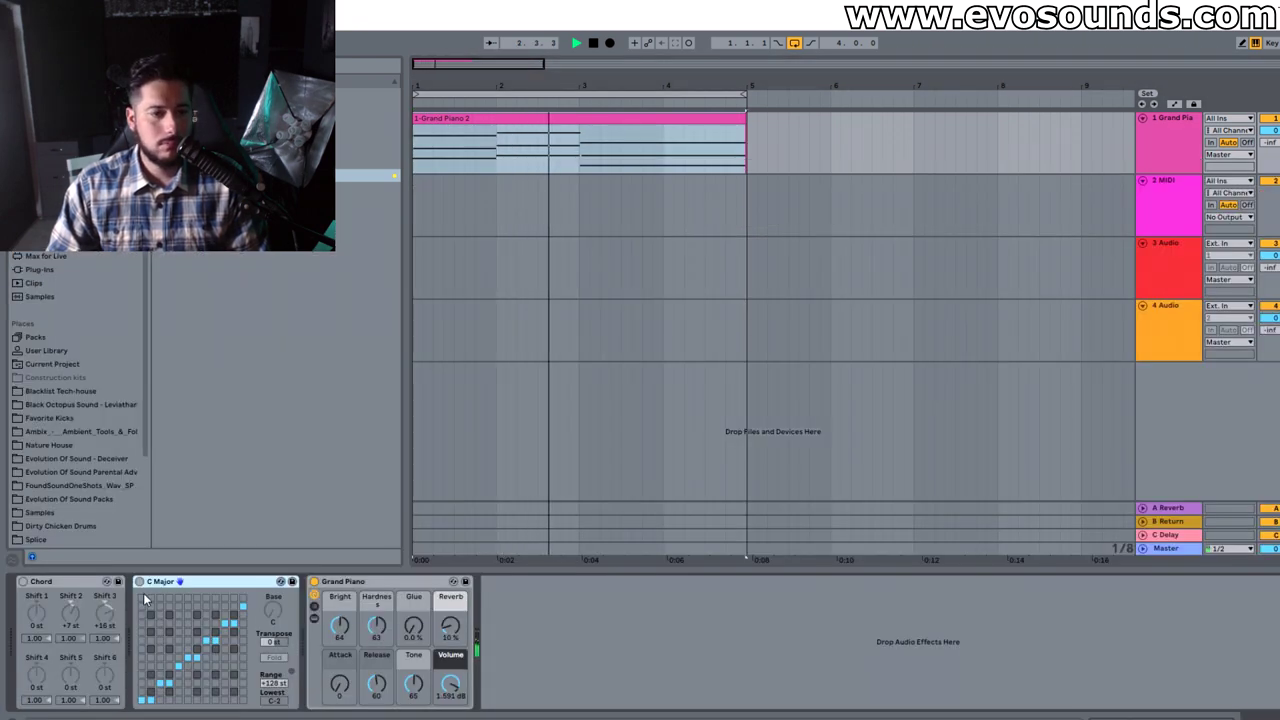
click(72, 585)
key(Delete)
key(Delete)
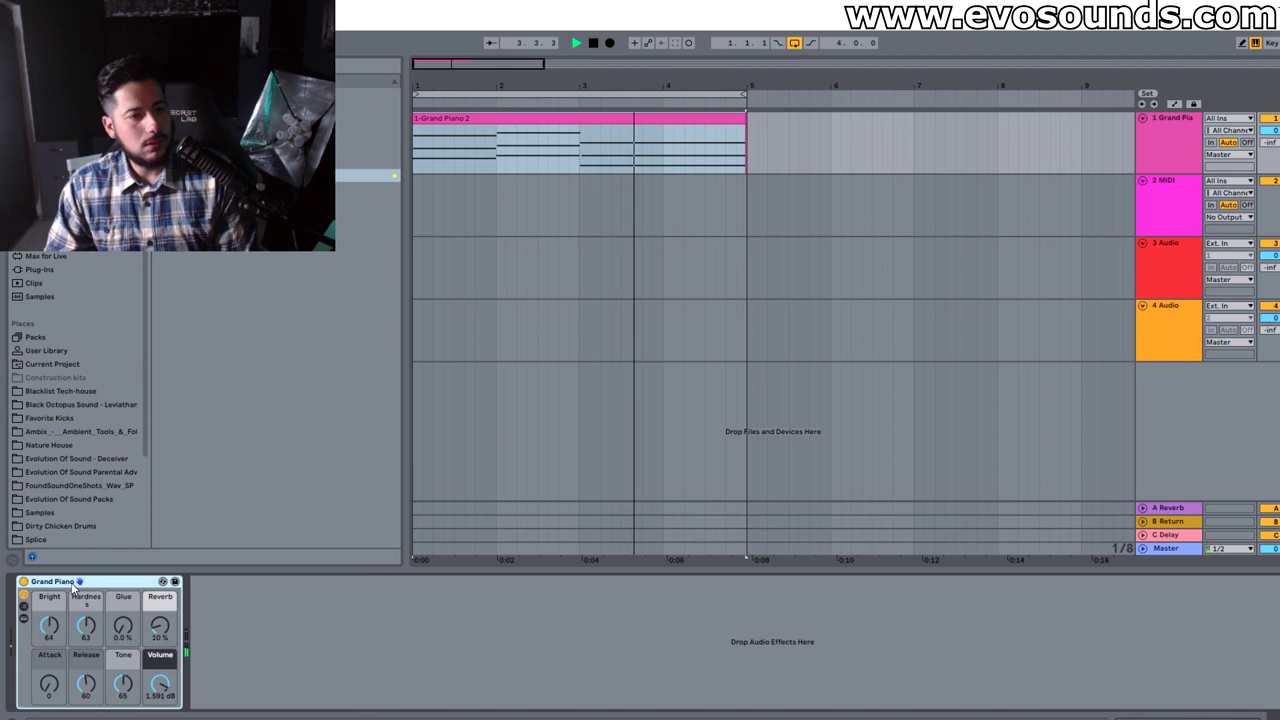
key(space)
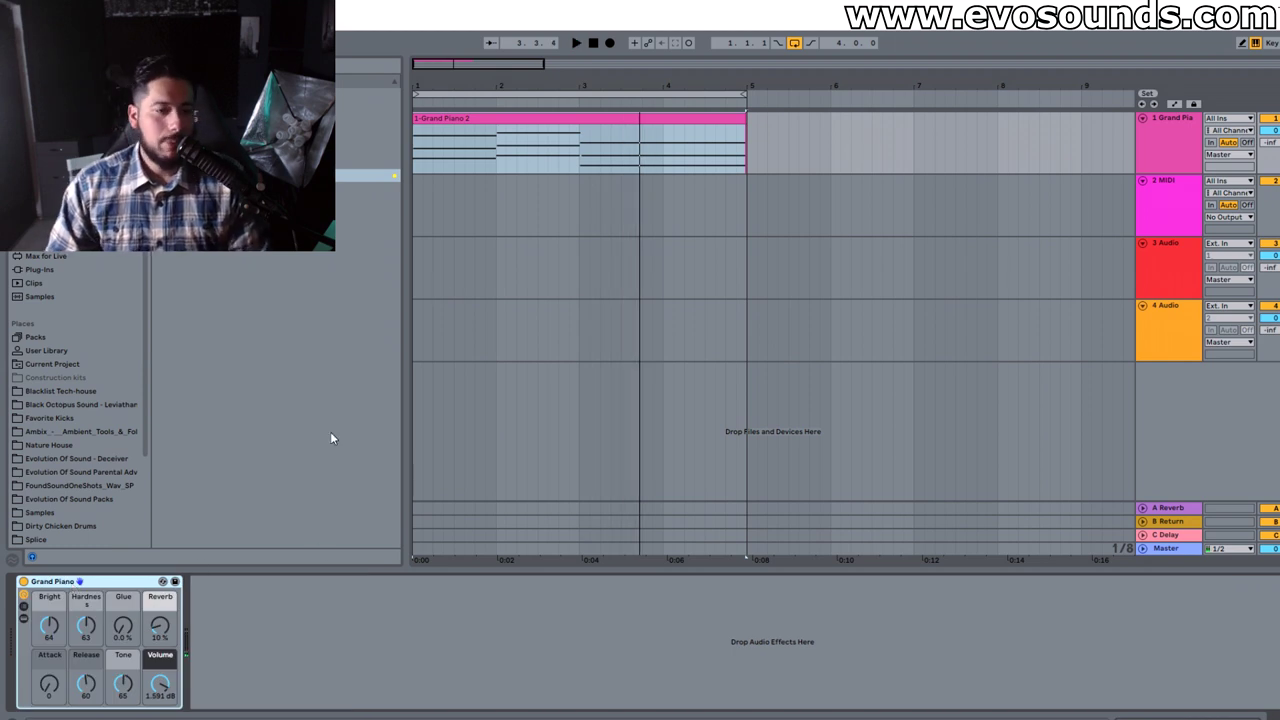
Examine the chain list and devices inside the Grand Piano rack, and collapse them again
click(24, 607)
click(24, 619)
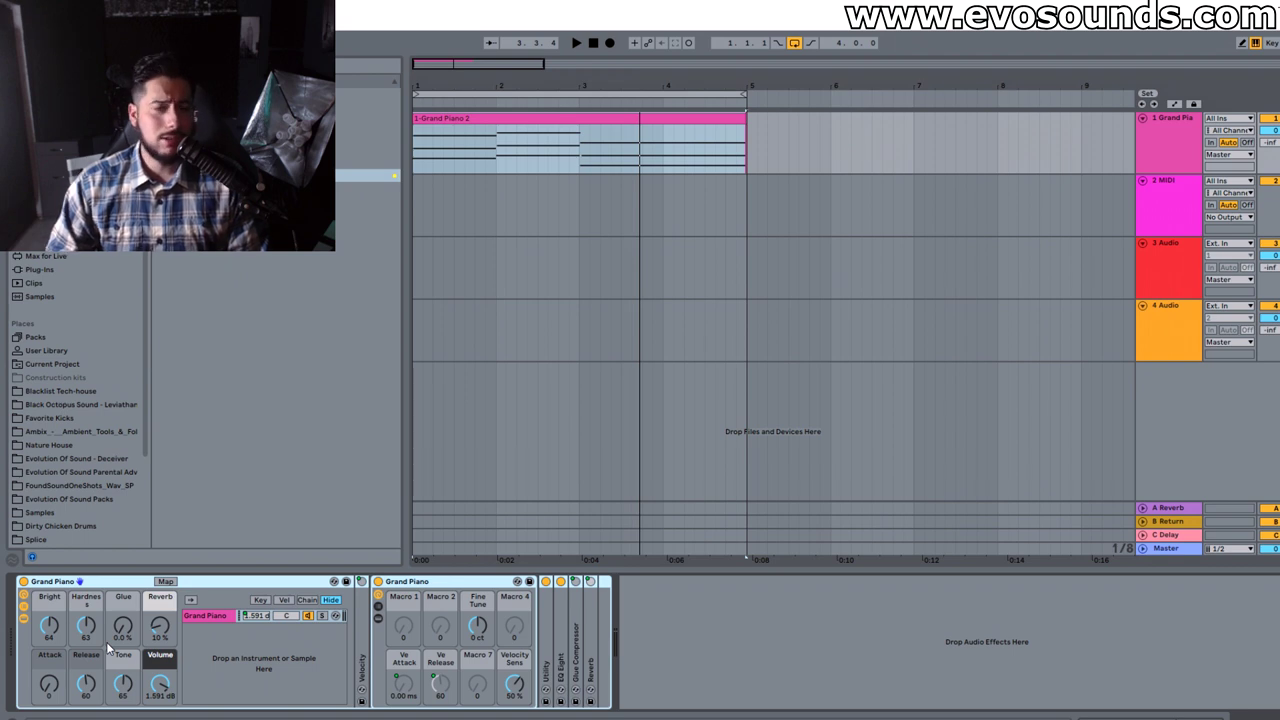
click(24, 619)
click(24, 607)
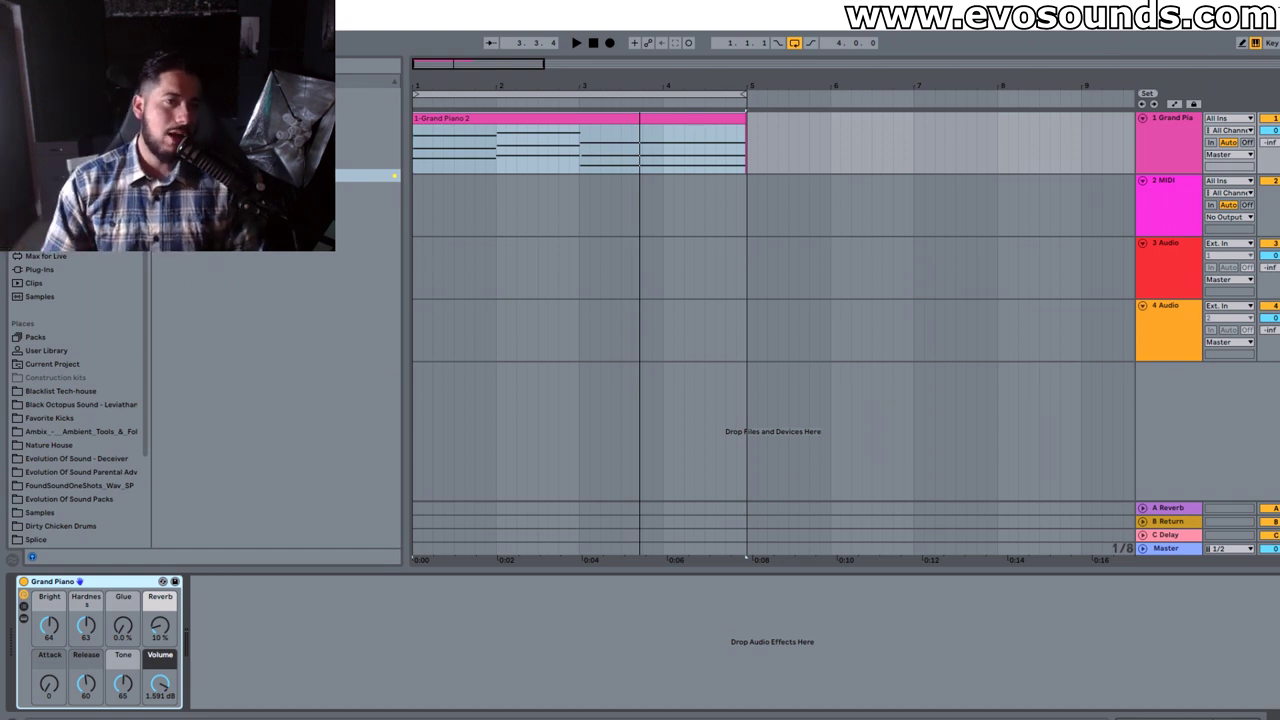
Insert the Velocity MIDI effect before the Grand Piano rack and load its Total Random preset
drag(200, 188, 45, 583)
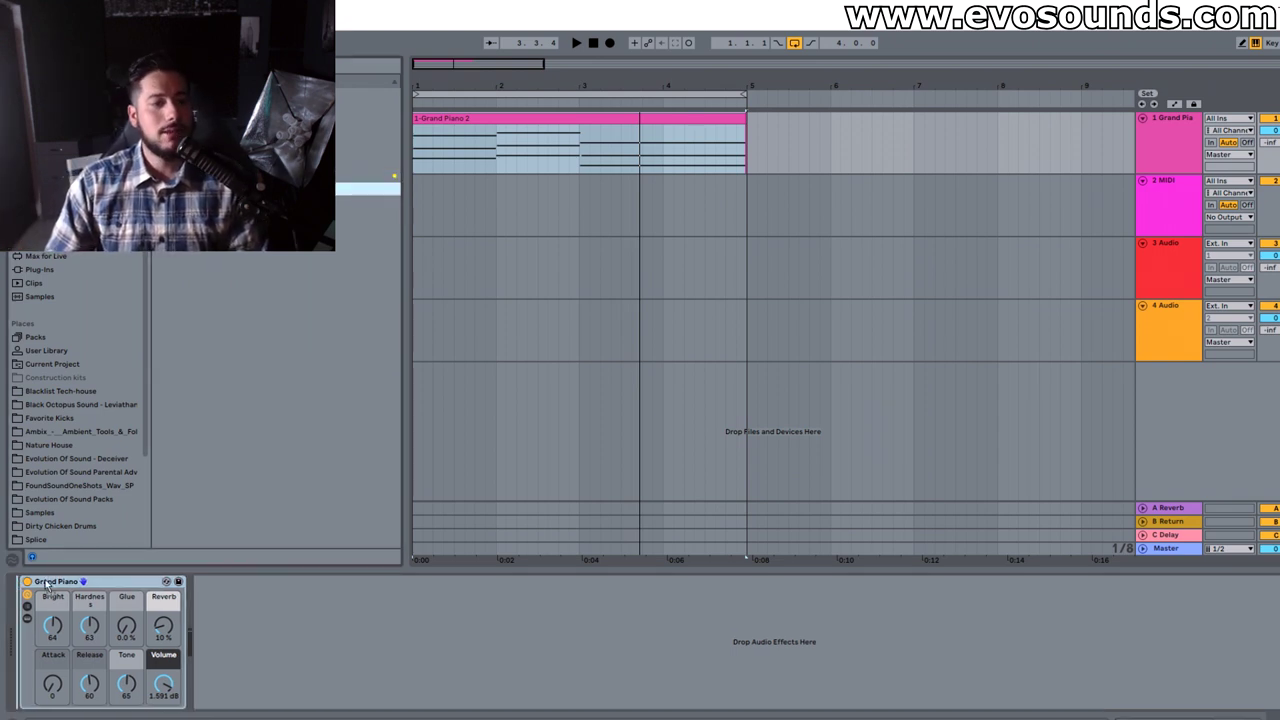
key(Return)
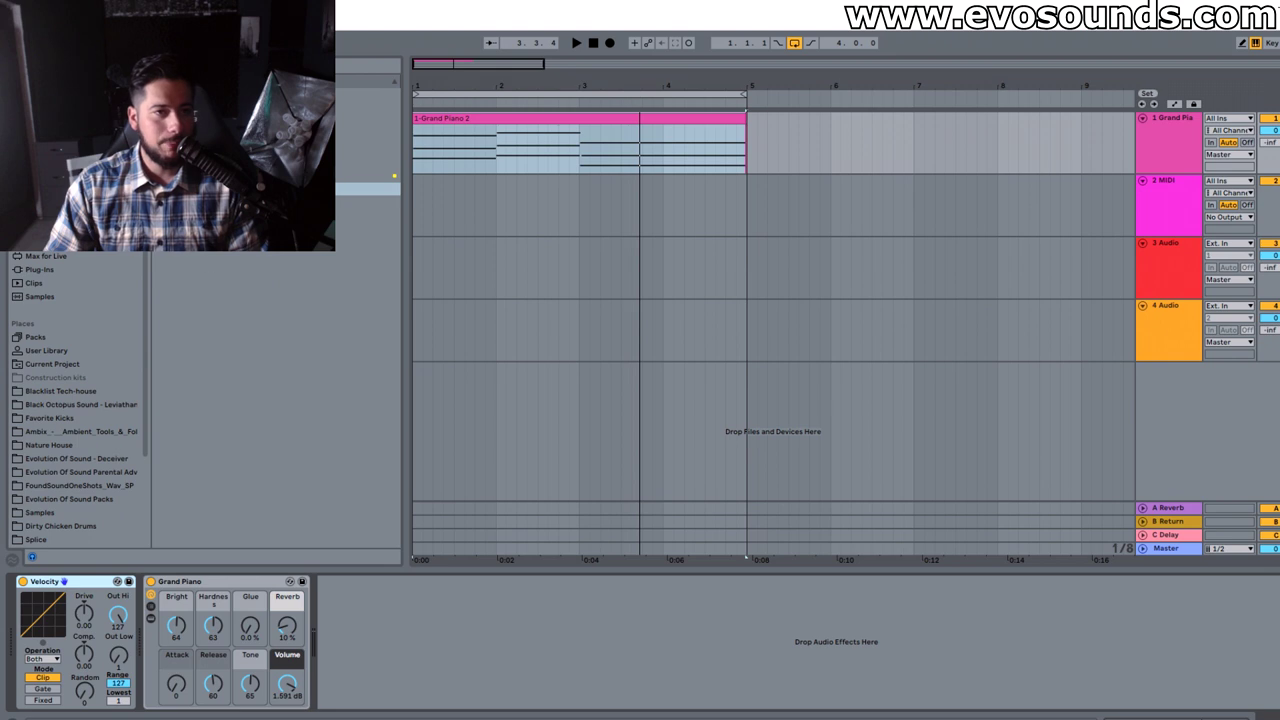
click(170, 188)
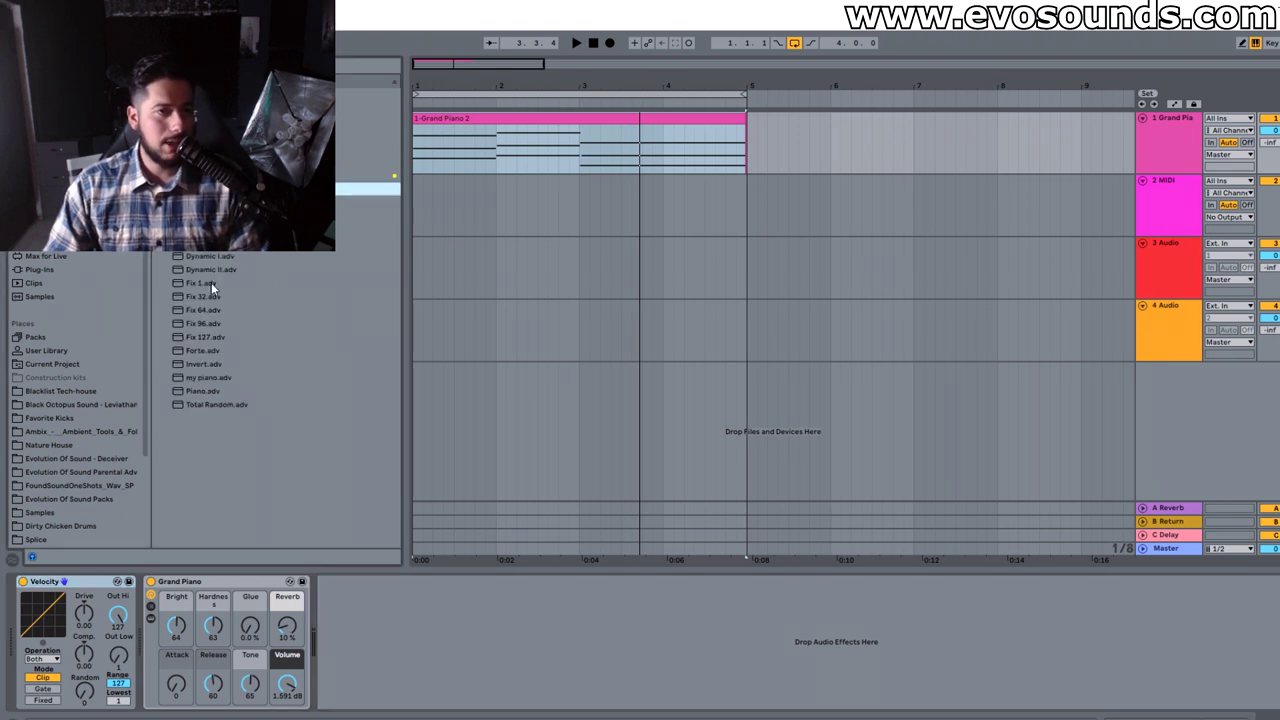
double_click(210, 404)
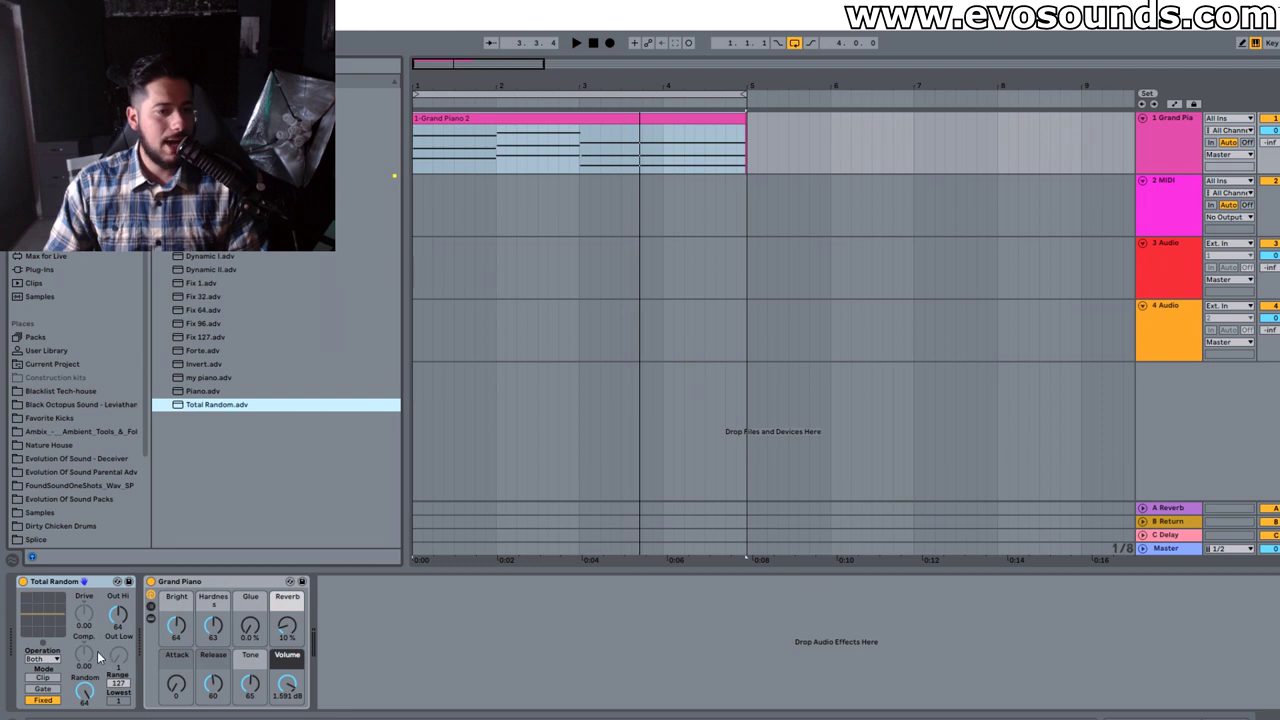
Lower the Total Random preset's Out Hi to 56, play the clip and reduce its Random amount
click(118, 627)
key(space)
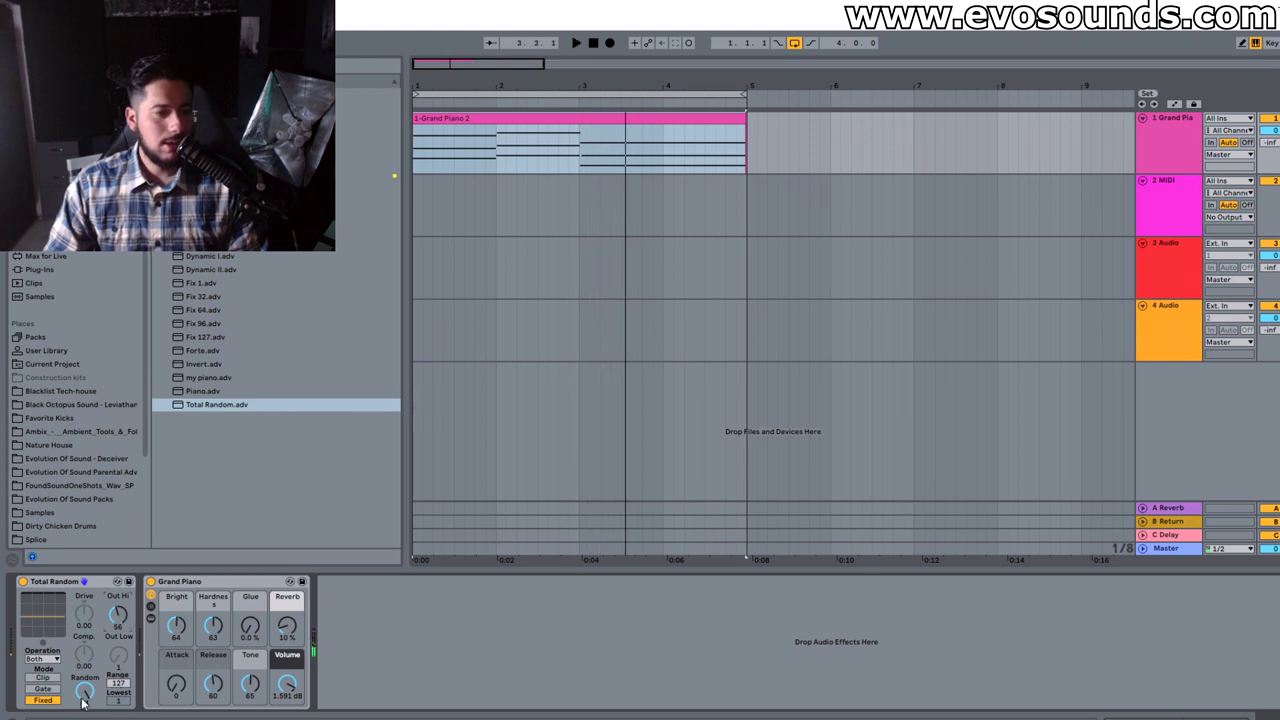
drag(83, 703, 83, 692)
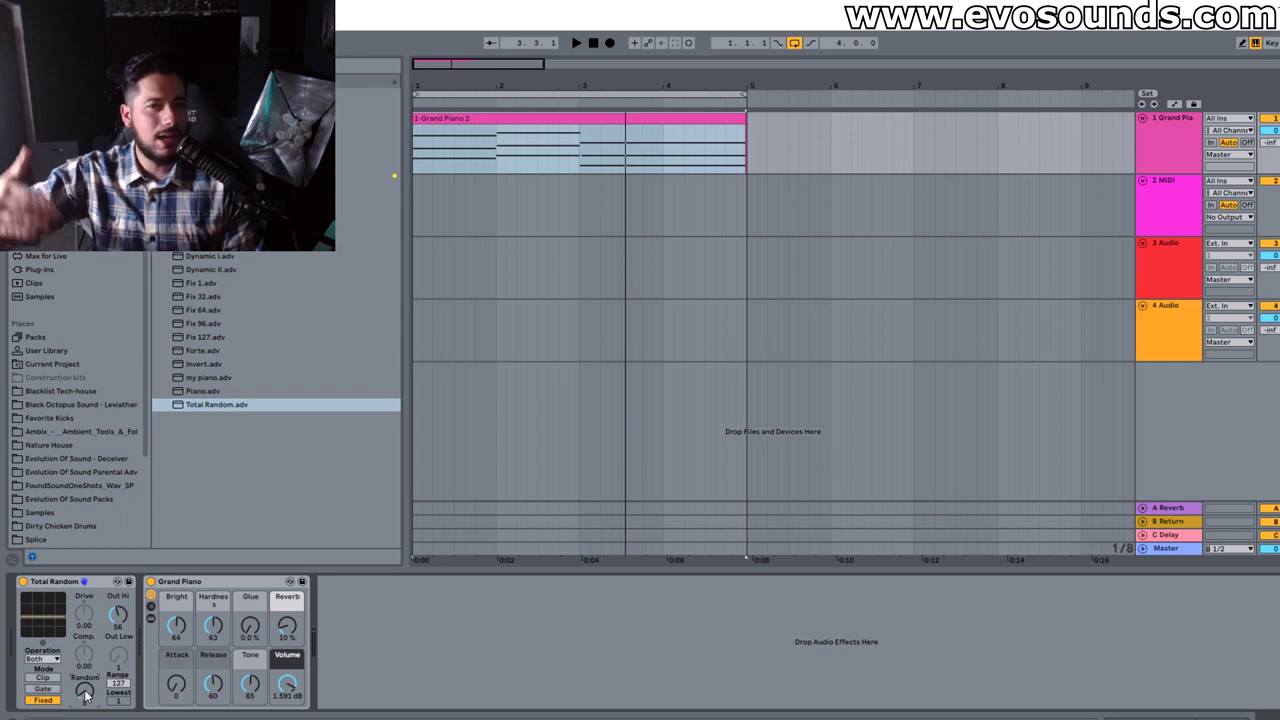
Load the Add some Random velocity preset, play the clip and lower its Random amount to 7
key(space)
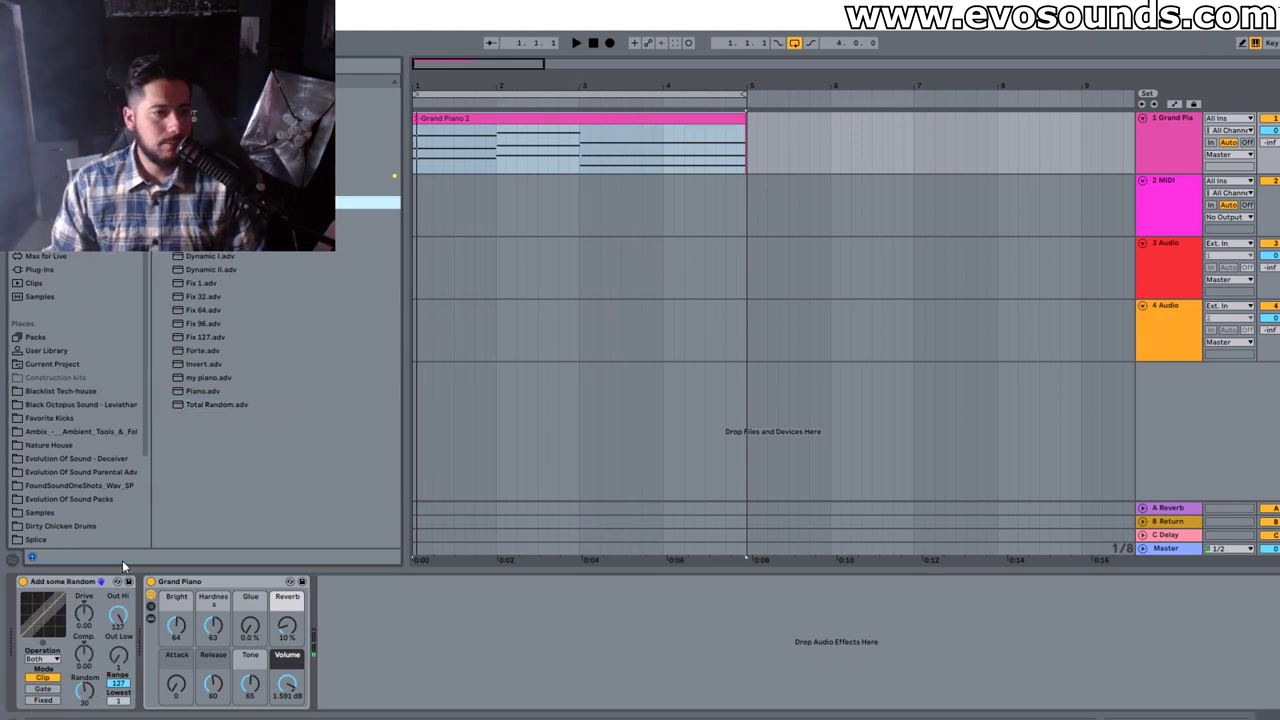
click(123, 575)
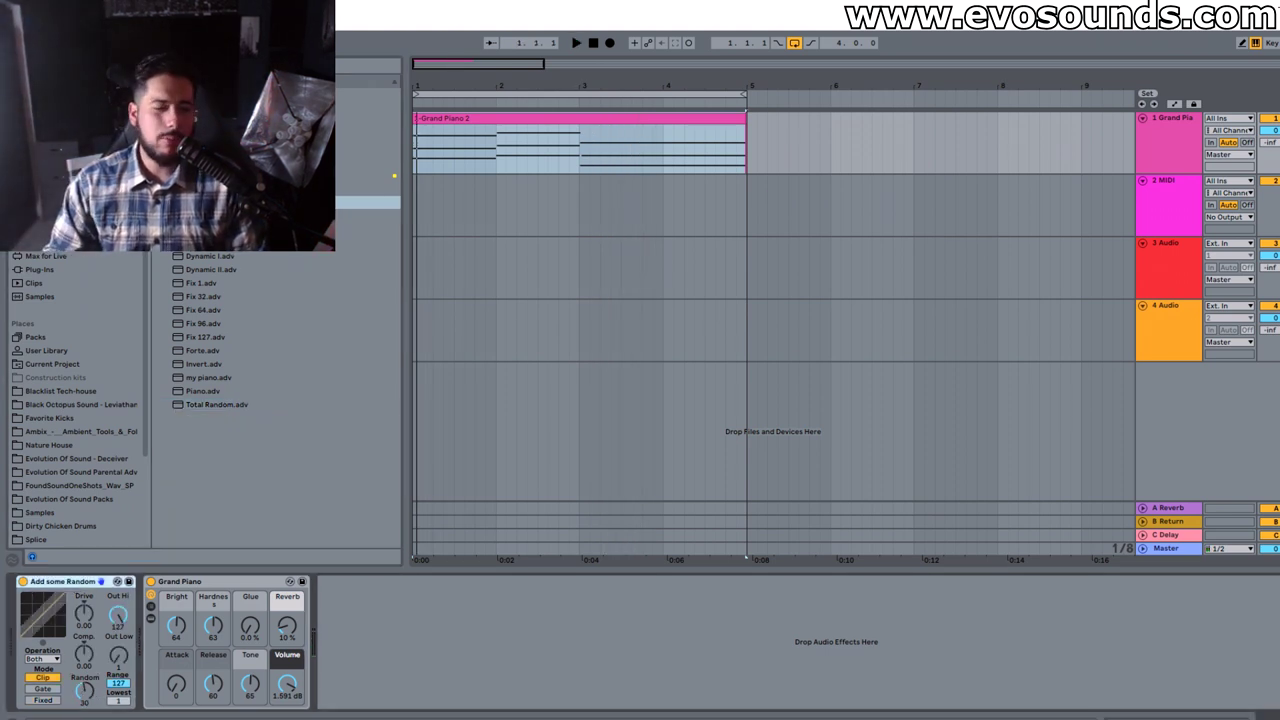
key(space)
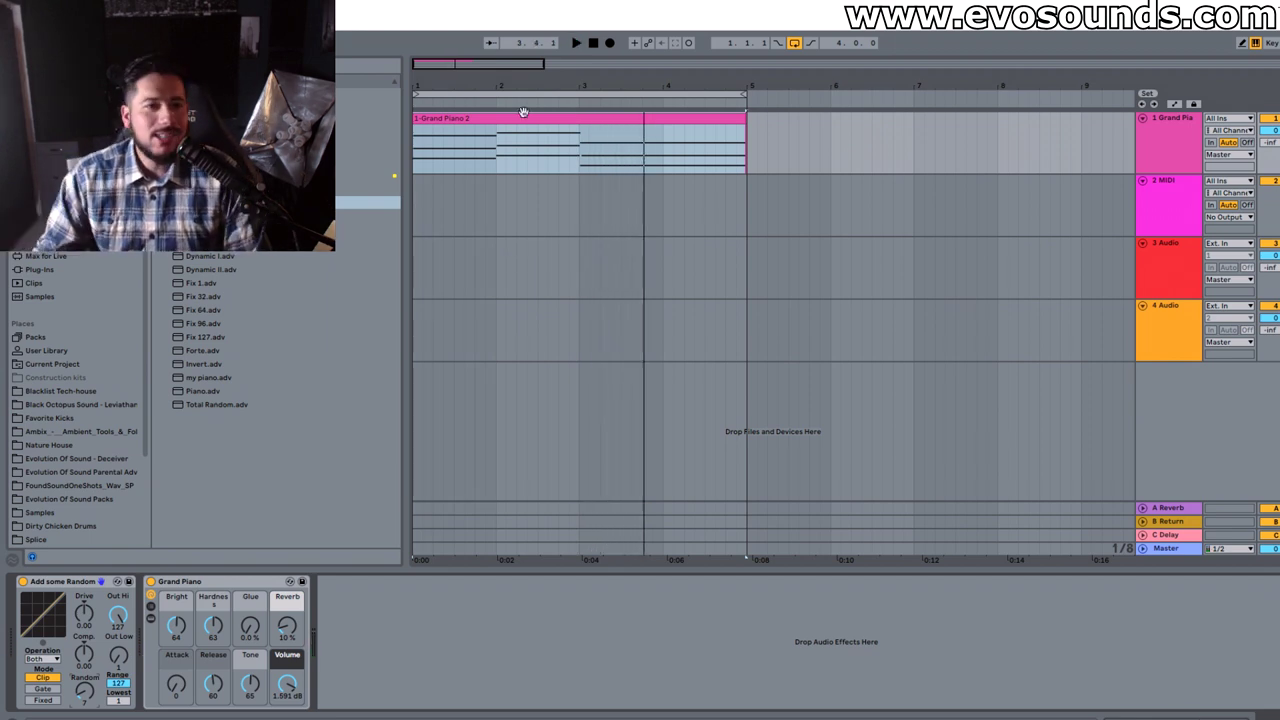
Set the Grand Piano rack's Bright to 0, Hardness to 48 and Reverb to 0.0 %, and play the clip
click(50, 229)
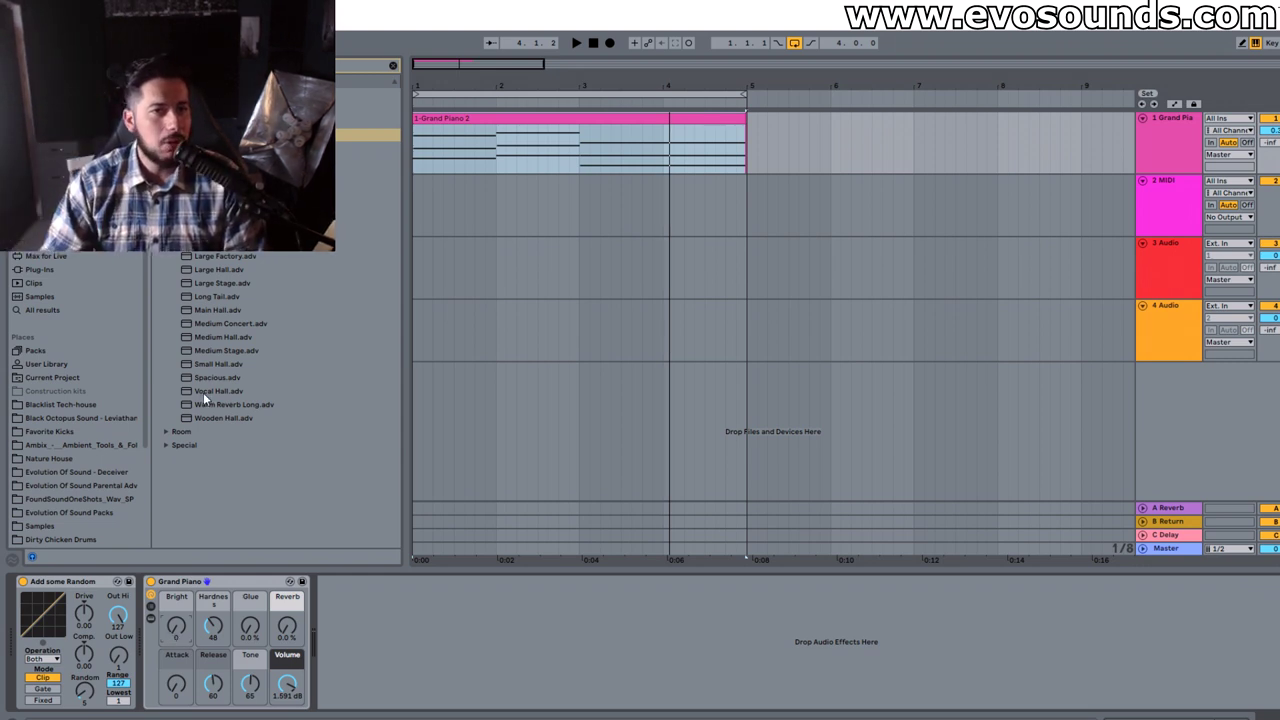
key(space)
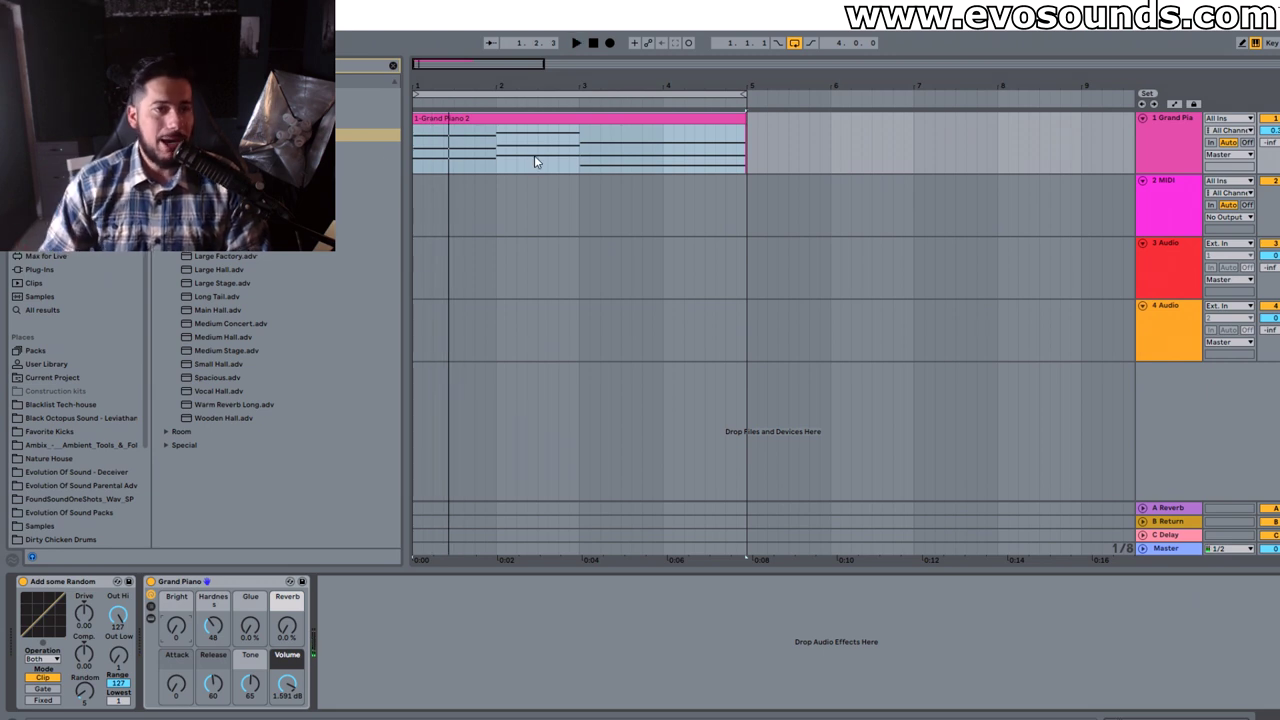
Insert EQ Eight after the Grand Piano rack and set band 1 as a low cut at about 100 Hz
click(392, 66)
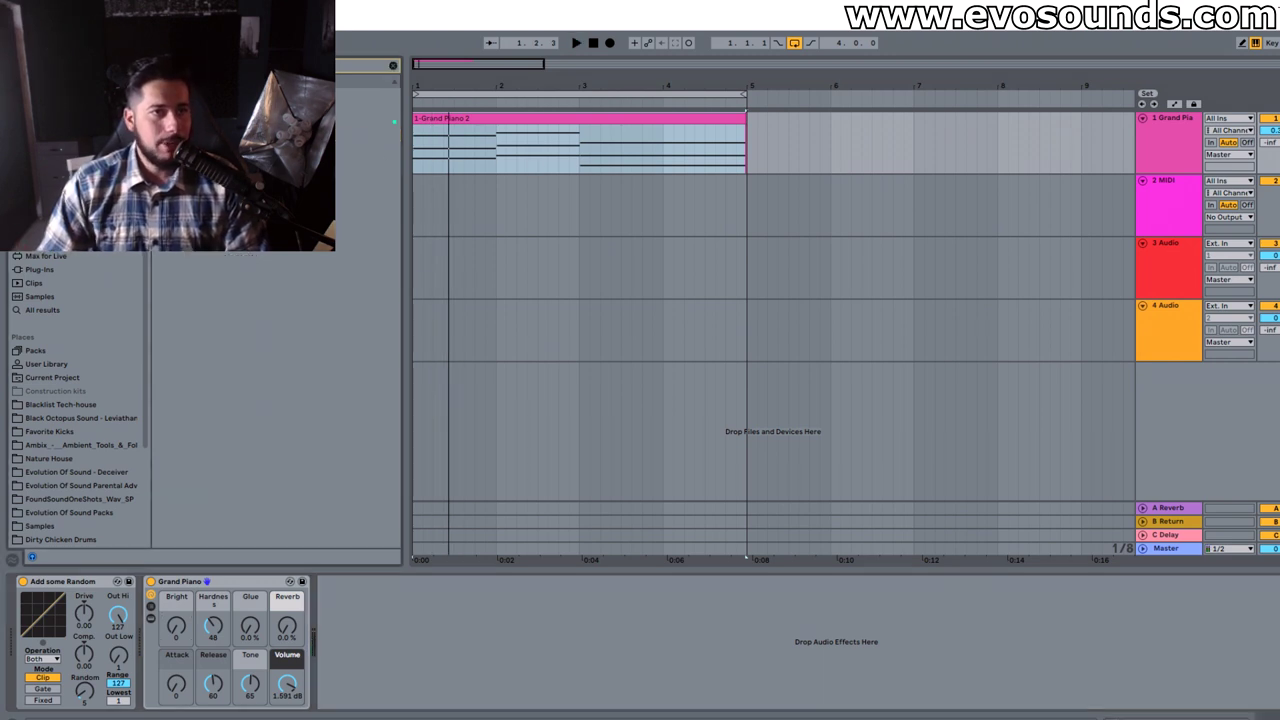
drag(395, 122, 450, 646)
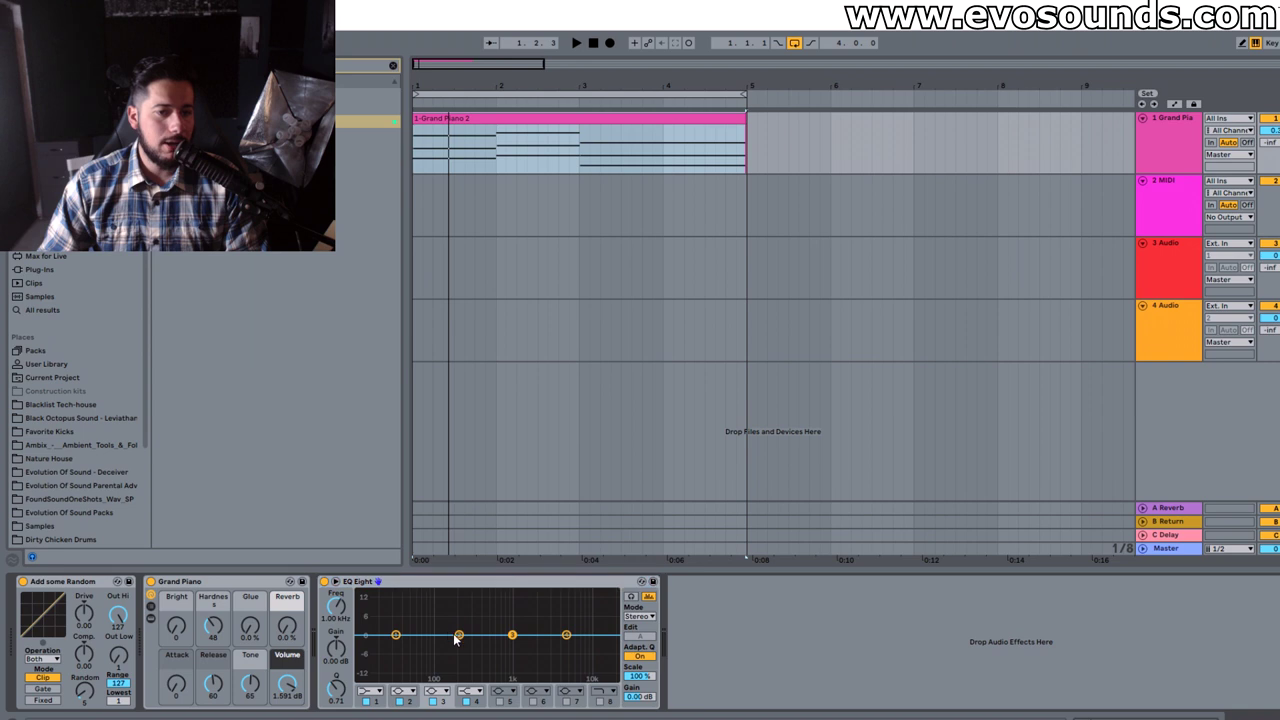
click(374, 690)
click(371, 622)
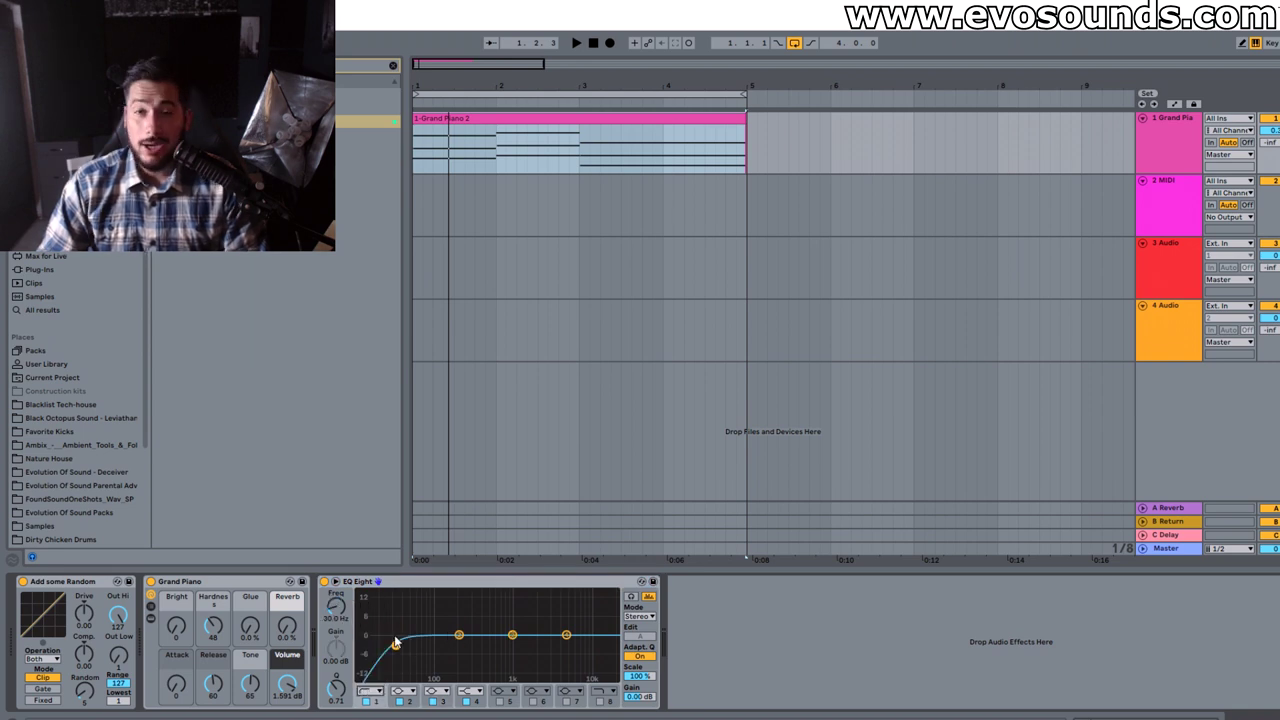
drag(397, 645, 432, 645)
Enable EQ band 8 as a high cut, sweep it down to 383 Hz, and raise it to 1.32 kHz during playback
click(599, 702)
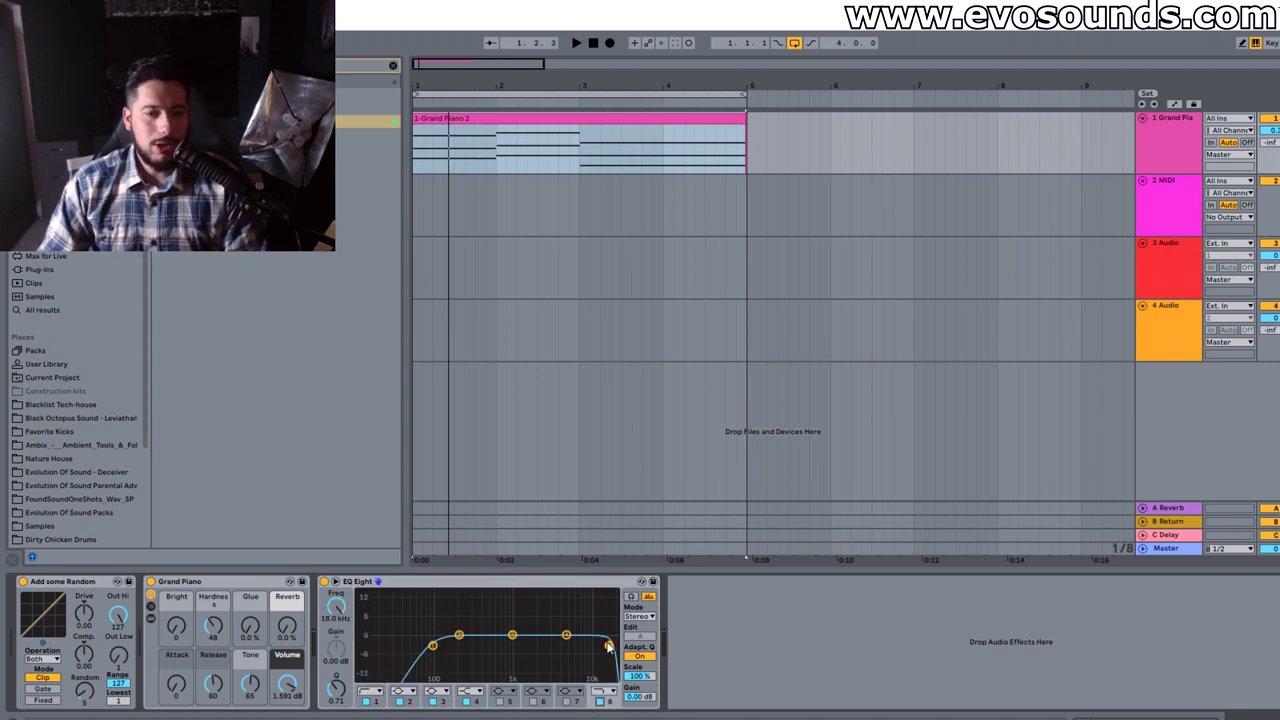
drag(609, 644, 480, 644)
key(space)
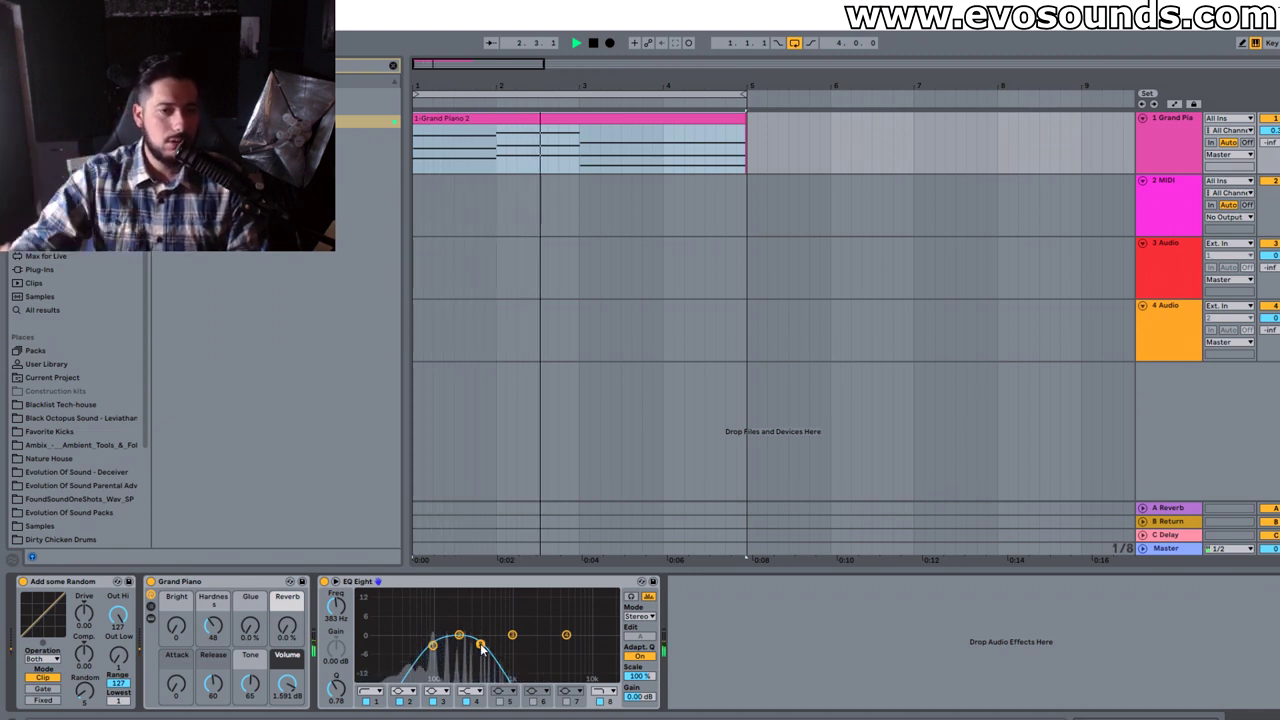
drag(481, 646, 474, 646)
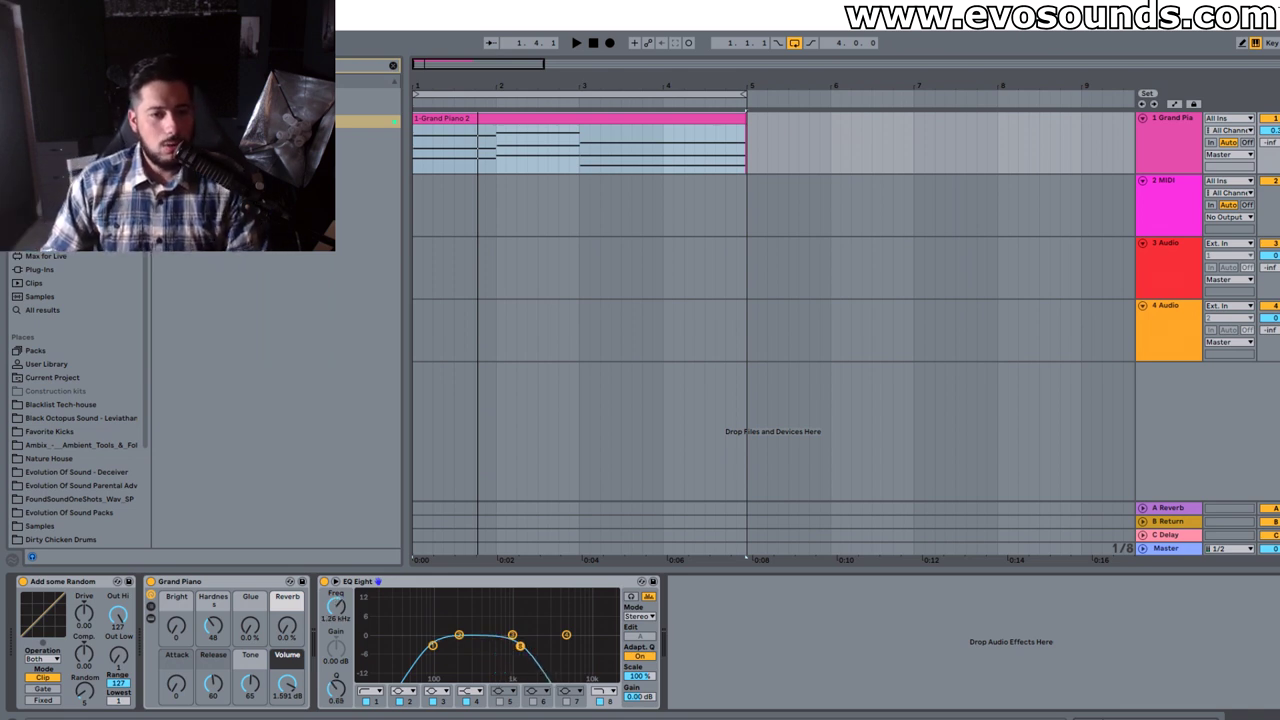
key(space)
drag(520, 646, 522, 647)
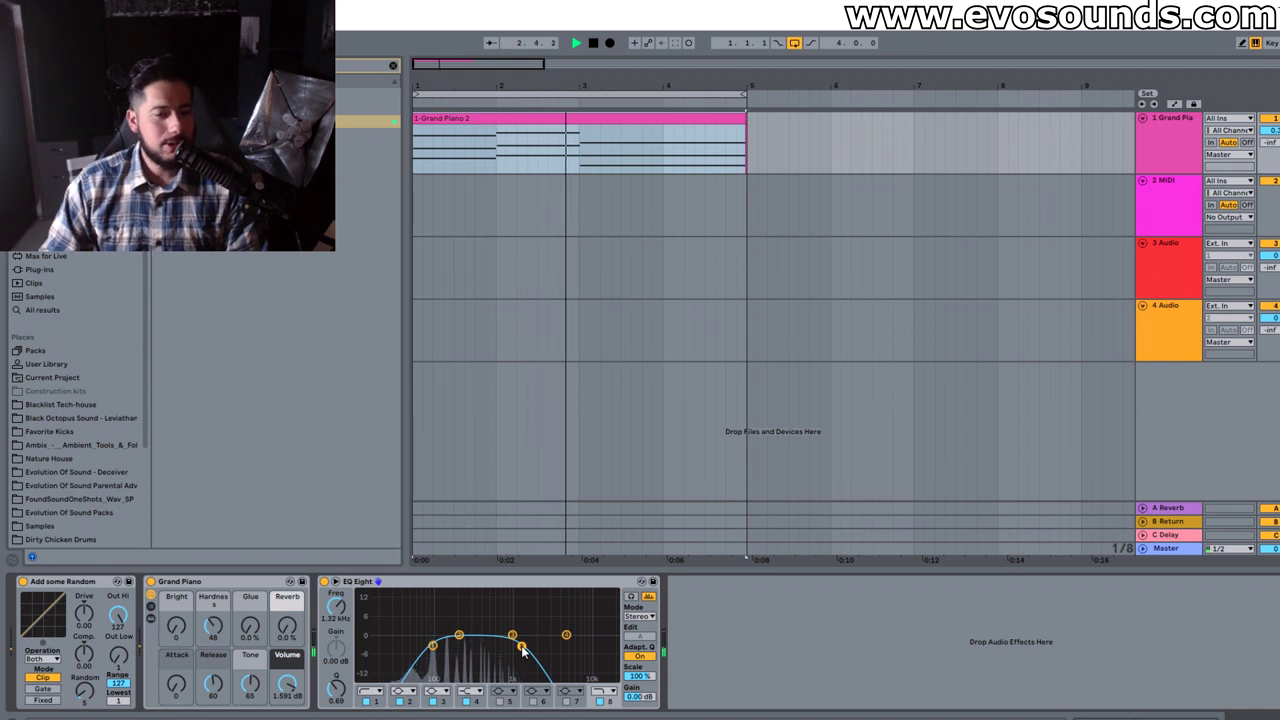
Open up the high cut, boost EQ band 4 by 7.31 dB at 1.24 kHz, and play the clip
drag(522, 647, 519, 614)
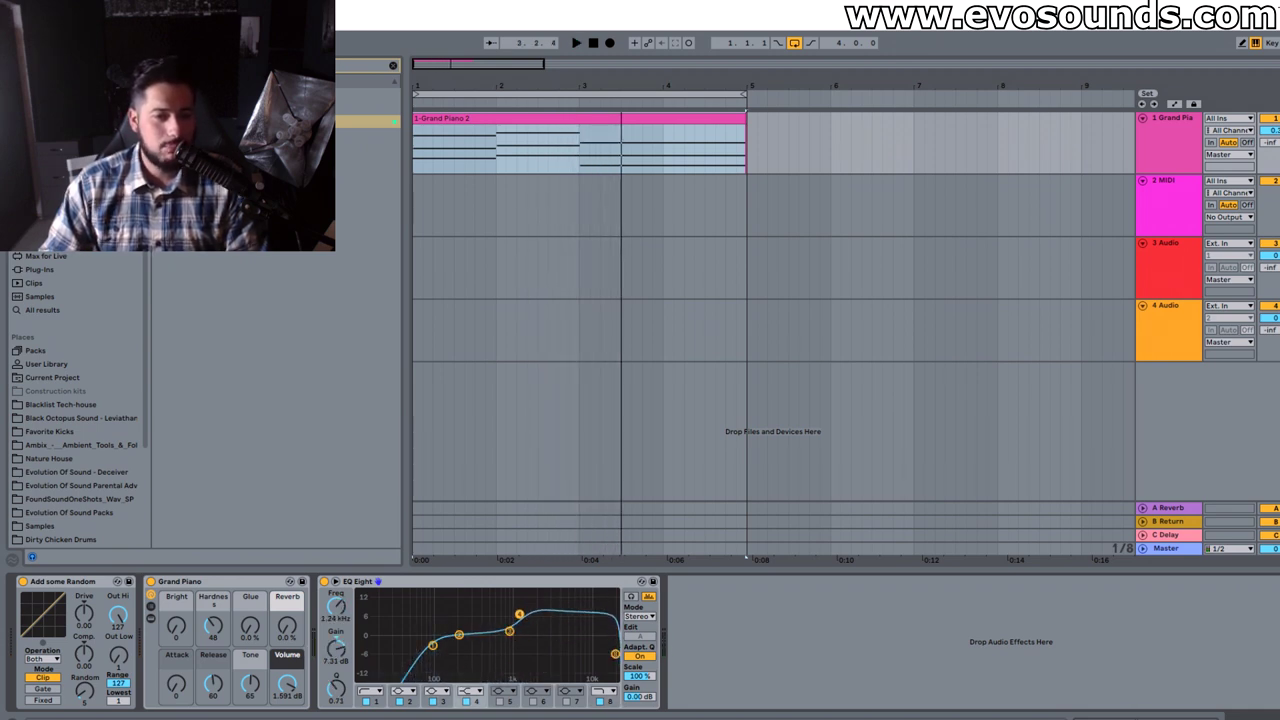
key(space)
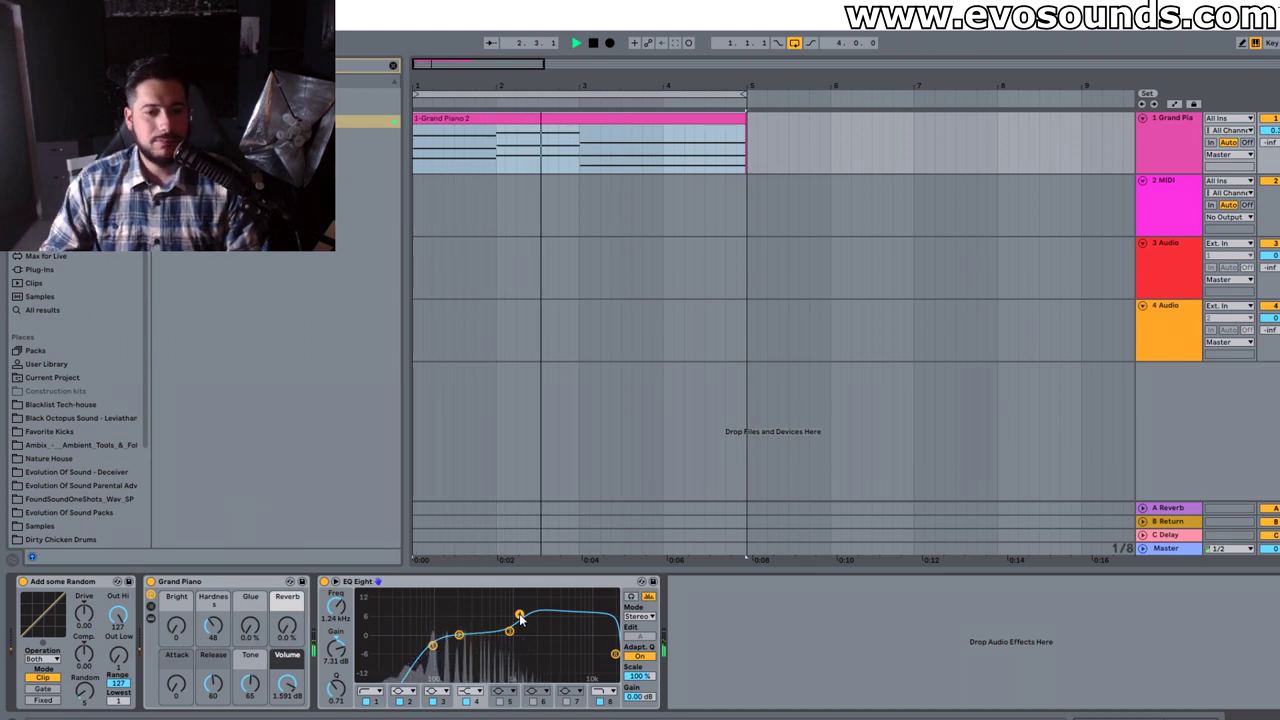
key(space)
Bring EQ band 4 back to about 0 dB, lower band 8's high cut to 639 Hz, and play the clip
drag(519, 618, 513, 635)
drag(615, 654, 498, 641)
key(space)
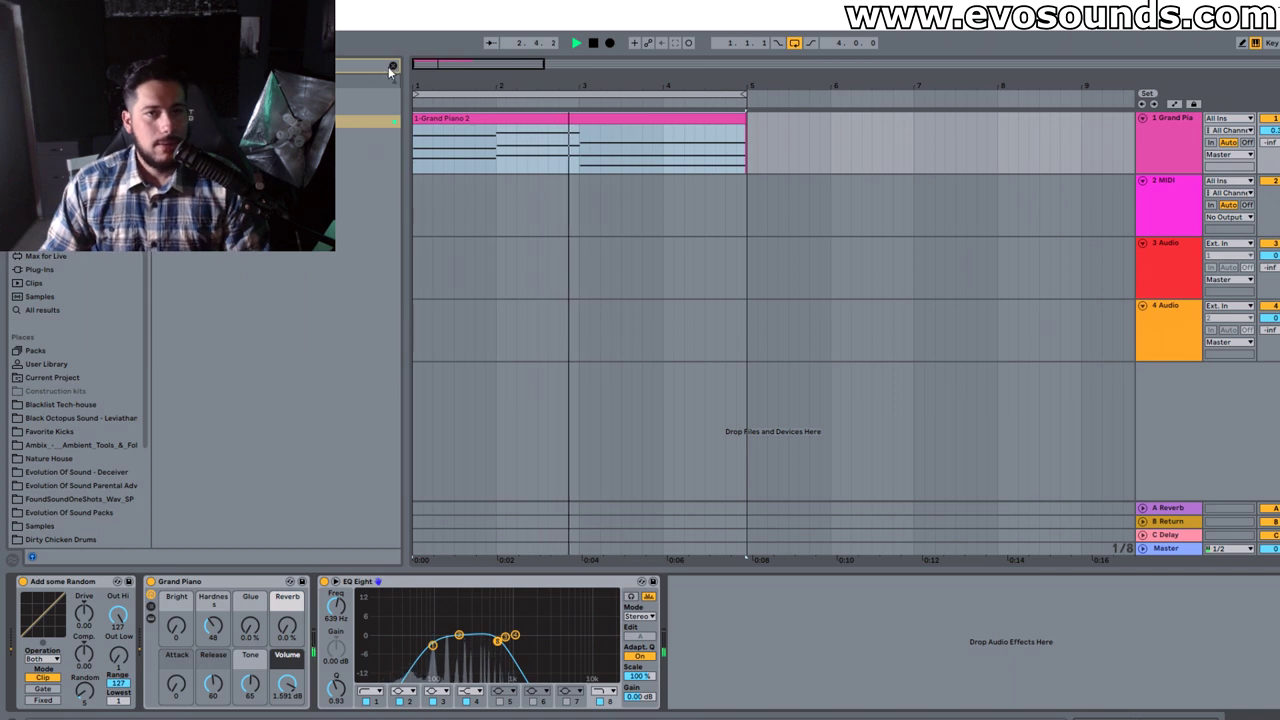
key(space)
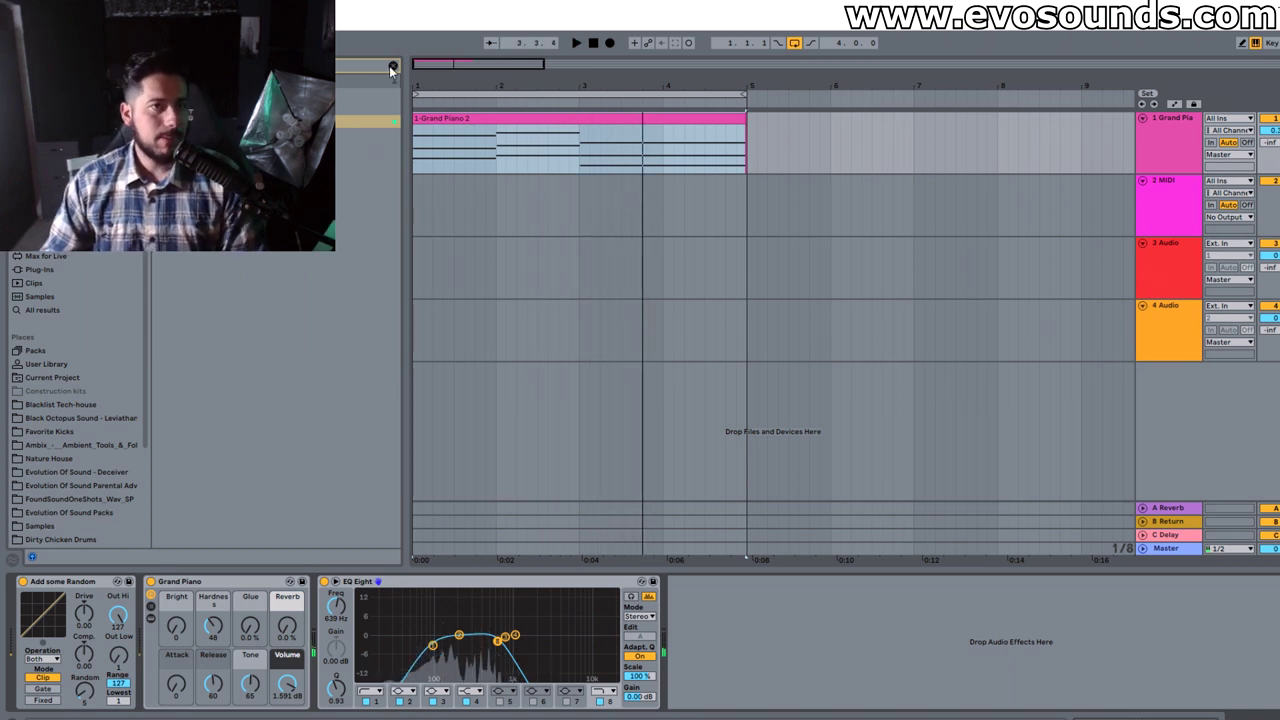
Search for reverb, add the Reverb device after EQ Eight and set its Dry/Wet to 48 %
click(393, 66)
text(reverb)
double_click(330, 134)
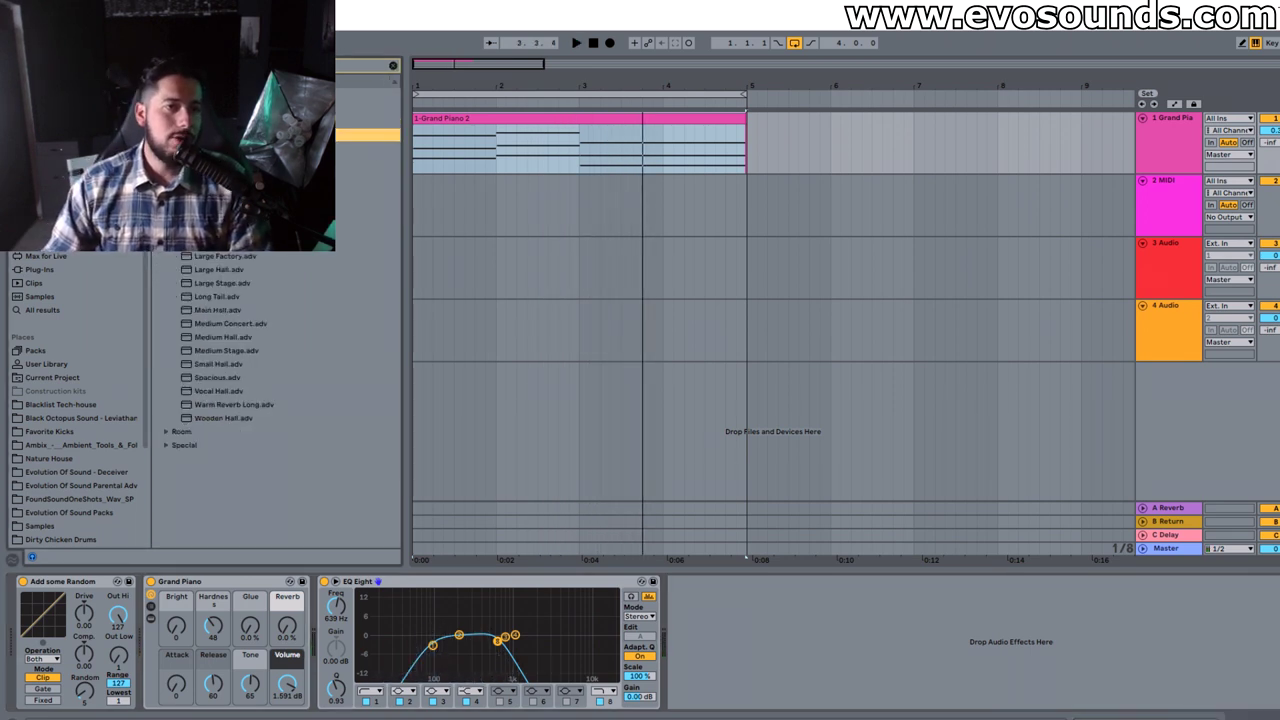
drag(998, 691, 998, 705)
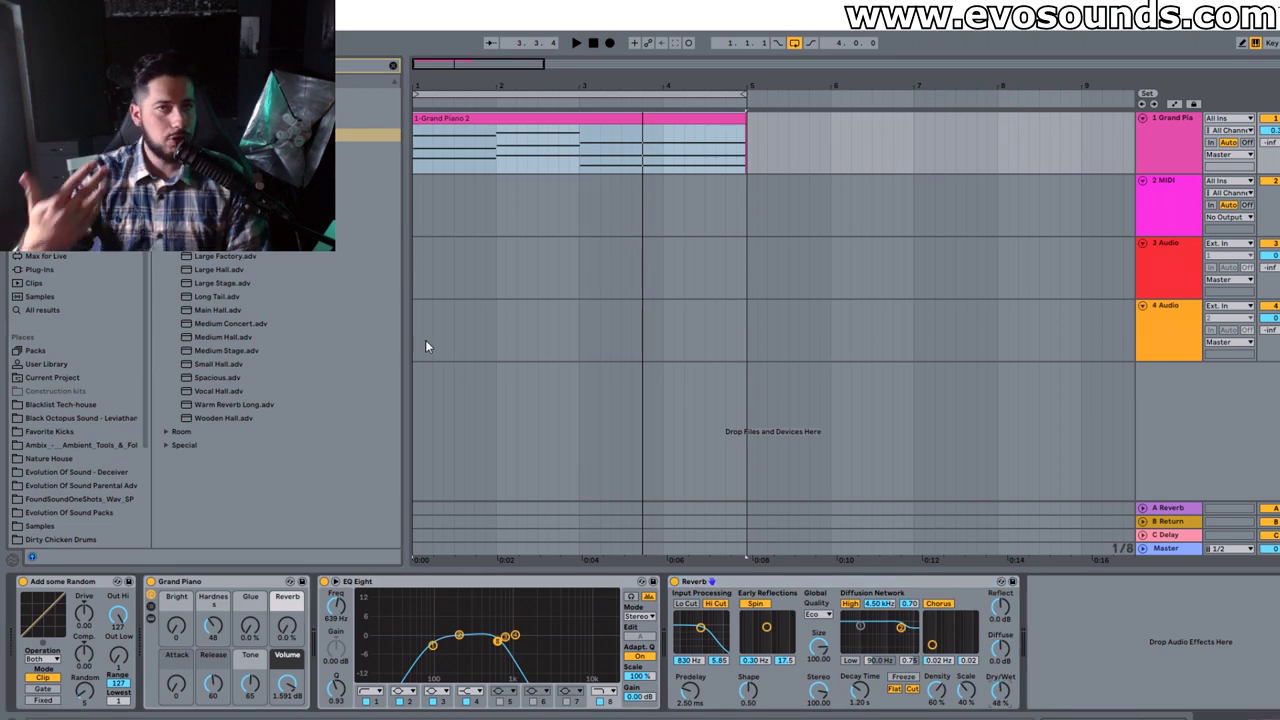
Show the A Reverb return track's device in Session View and insert three MIDI tracks
key(Tab)
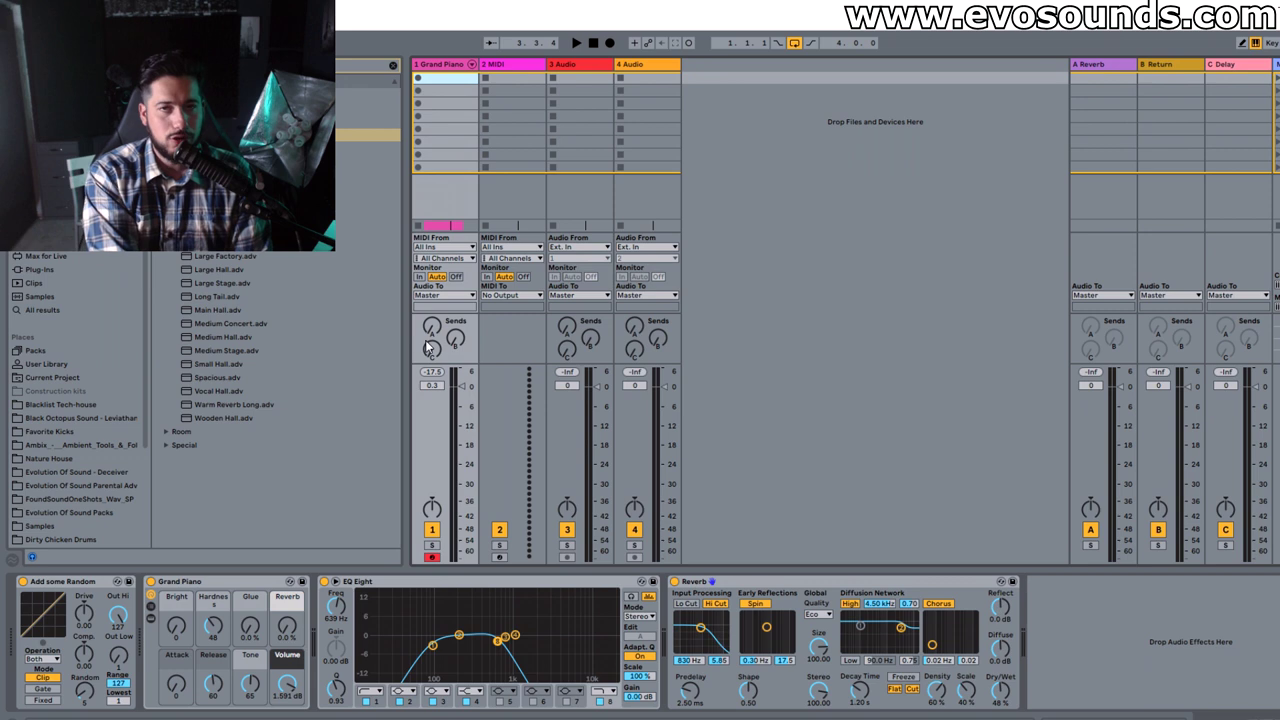
click(1100, 65)
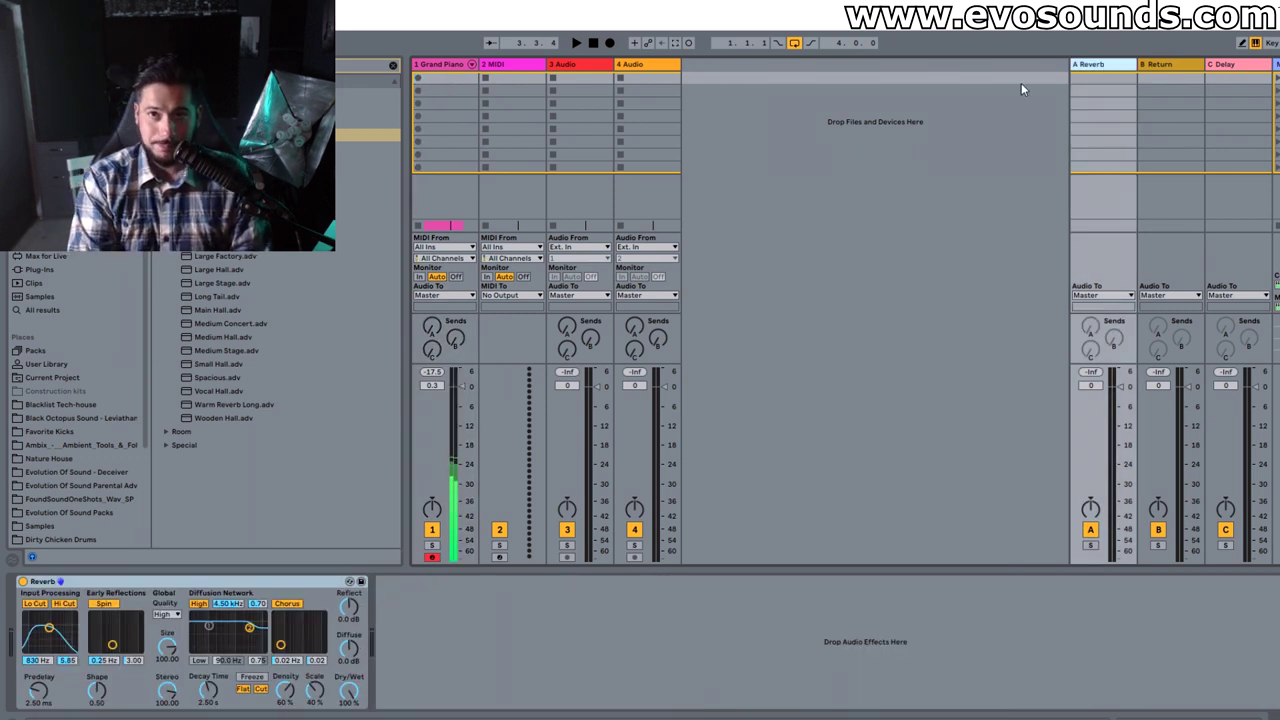
key(ctrl+shift+t)
key(ctrl+shift+t)
key(ctrl+shift+t)
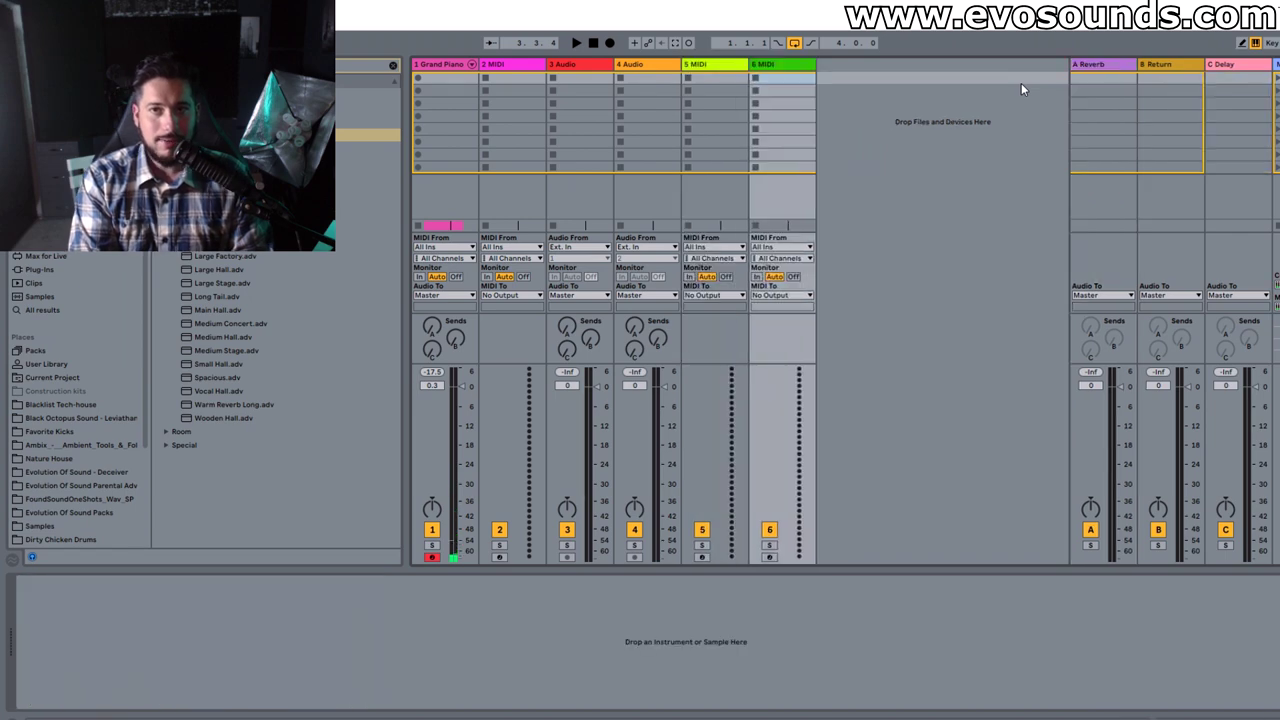
Insert two additional return tracks beside the A Reverb return track
right_click(1090, 66)
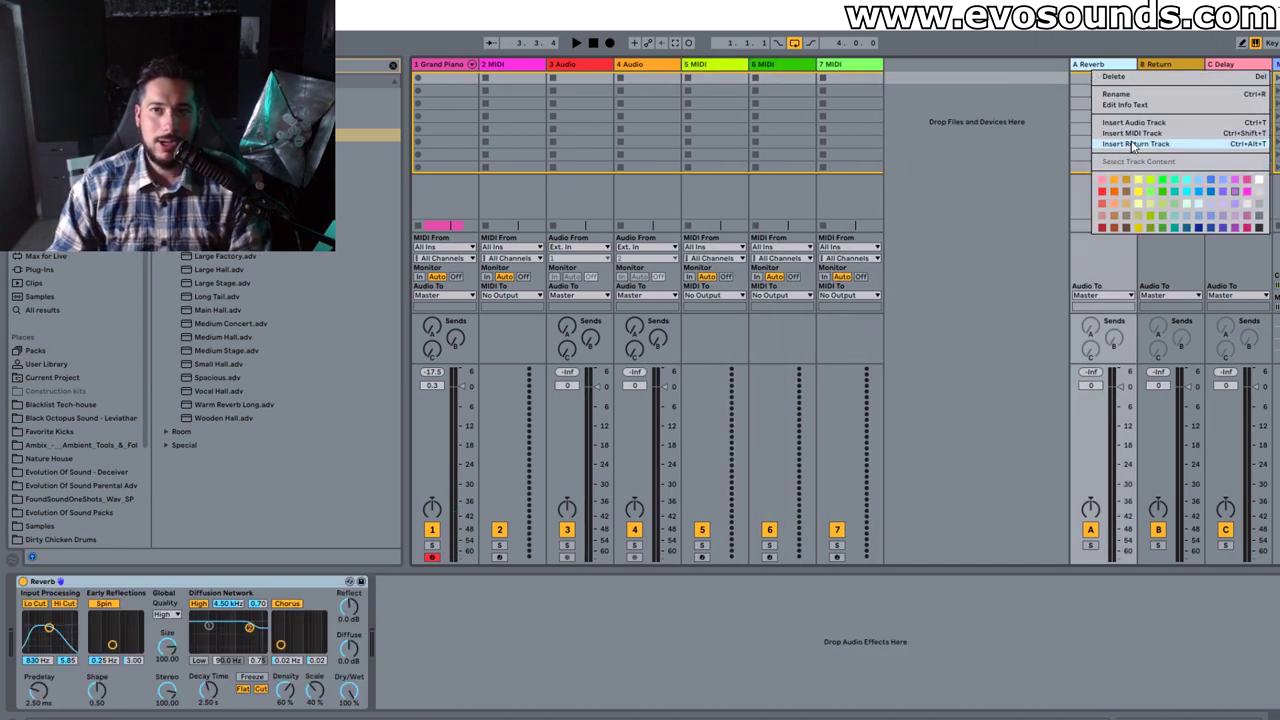
click(1110, 141)
right_click(1052, 72)
click(1106, 142)
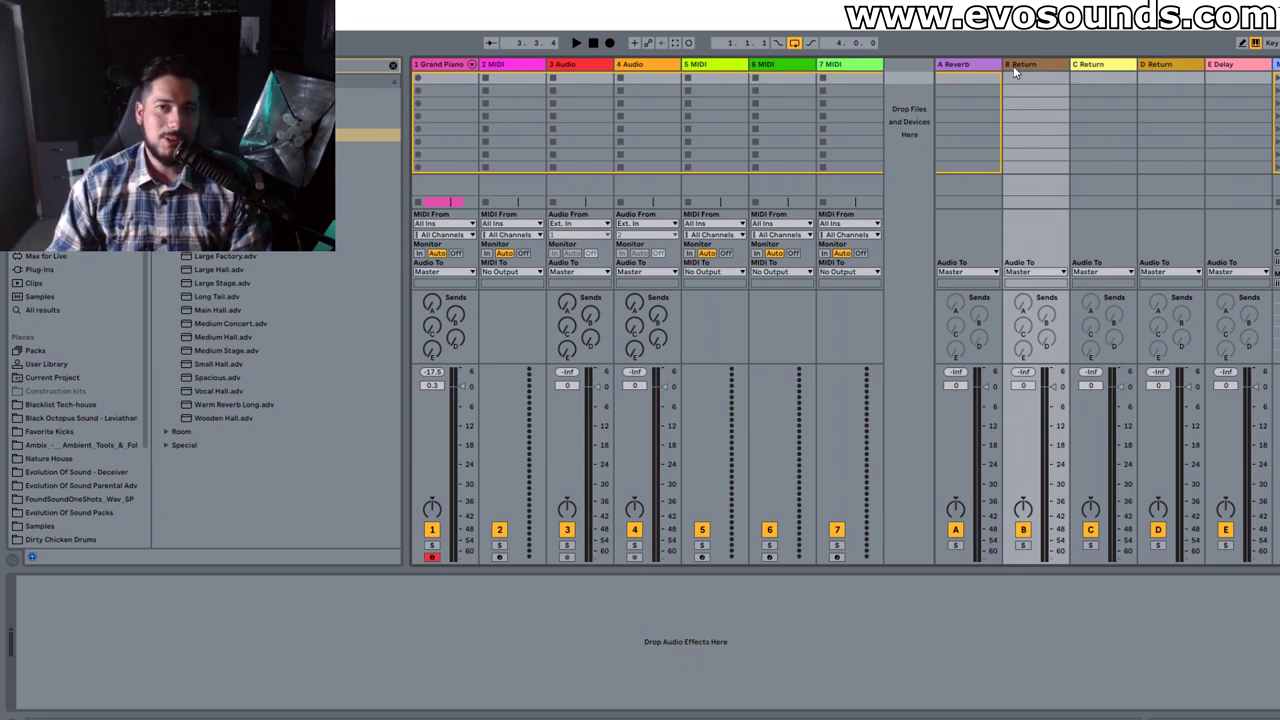
Delete the two added return tracks
click(1015, 70)
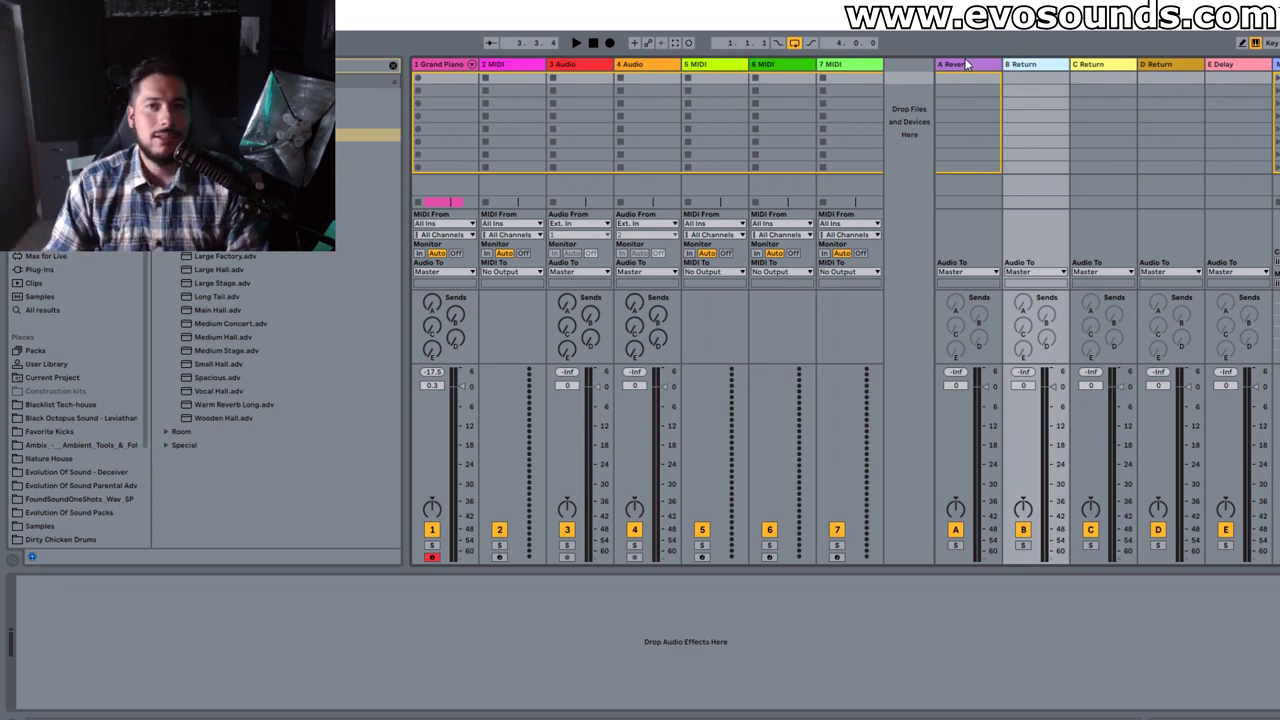
key(Delete)
key(Delete)
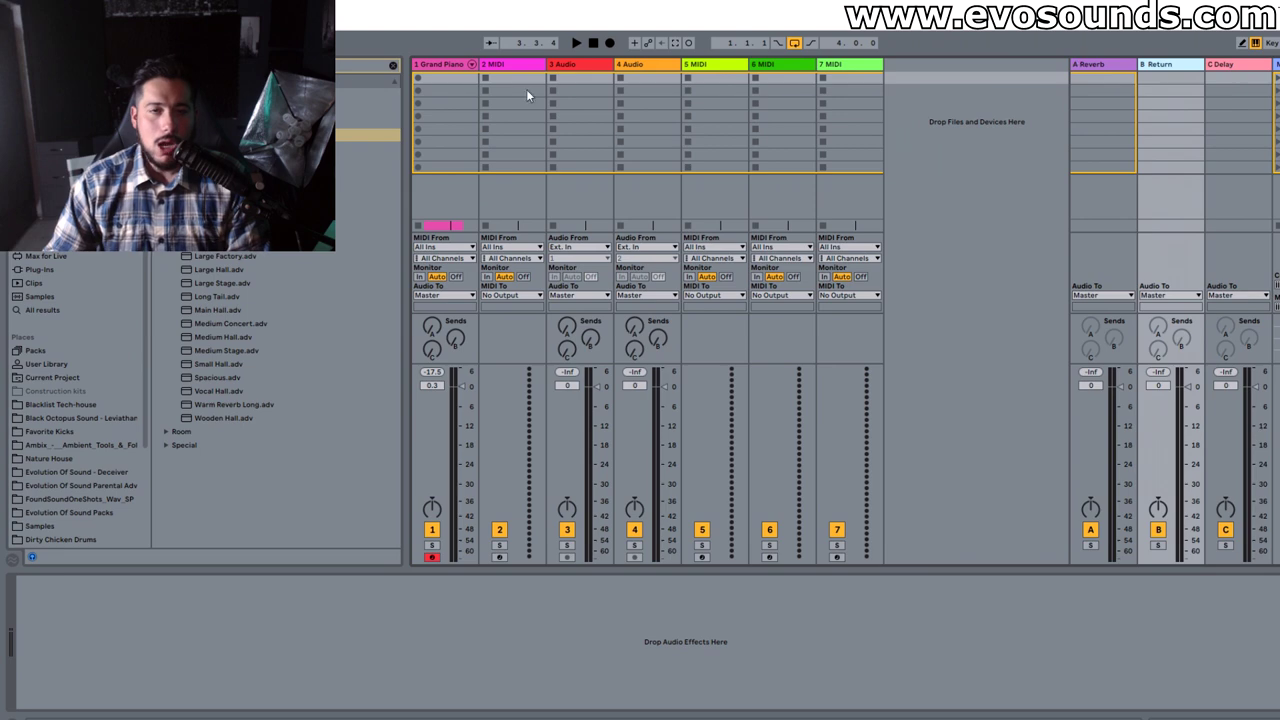
Add an Audio Effect Rack after the Reverb on the Grand Piano track and create two chains in it
click(426, 65)
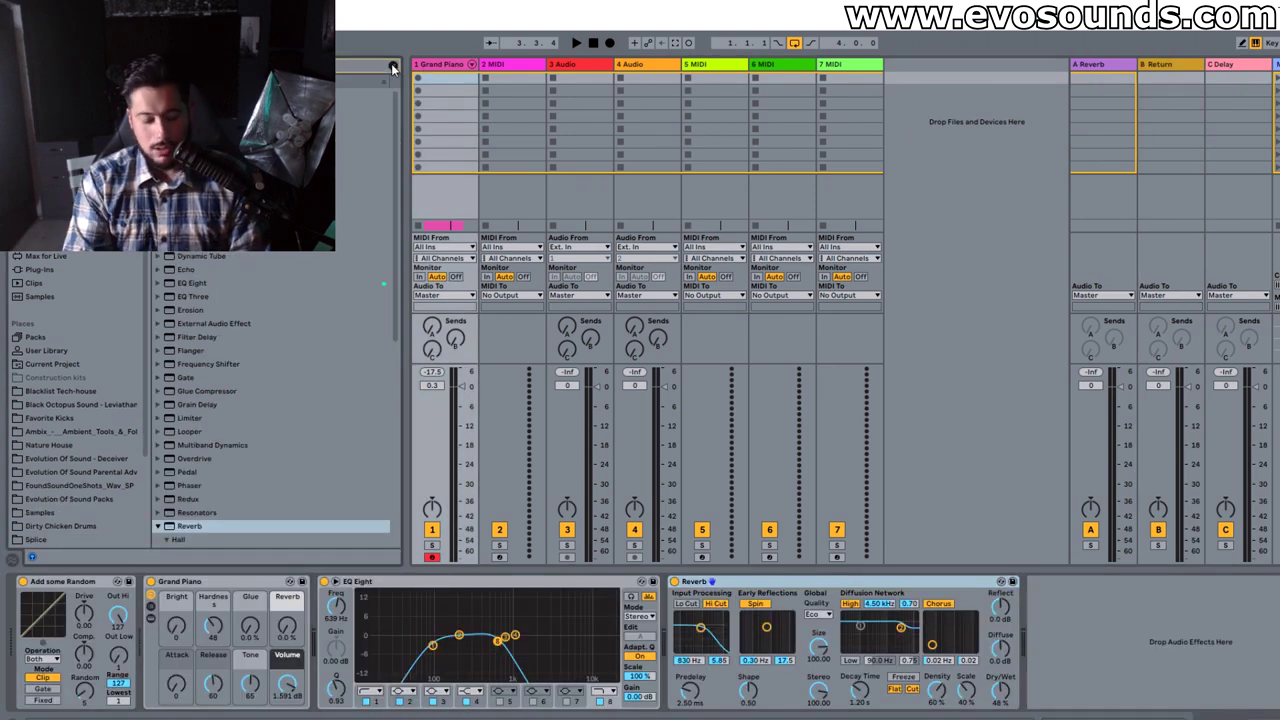
drag(190, 526, 1037, 618)
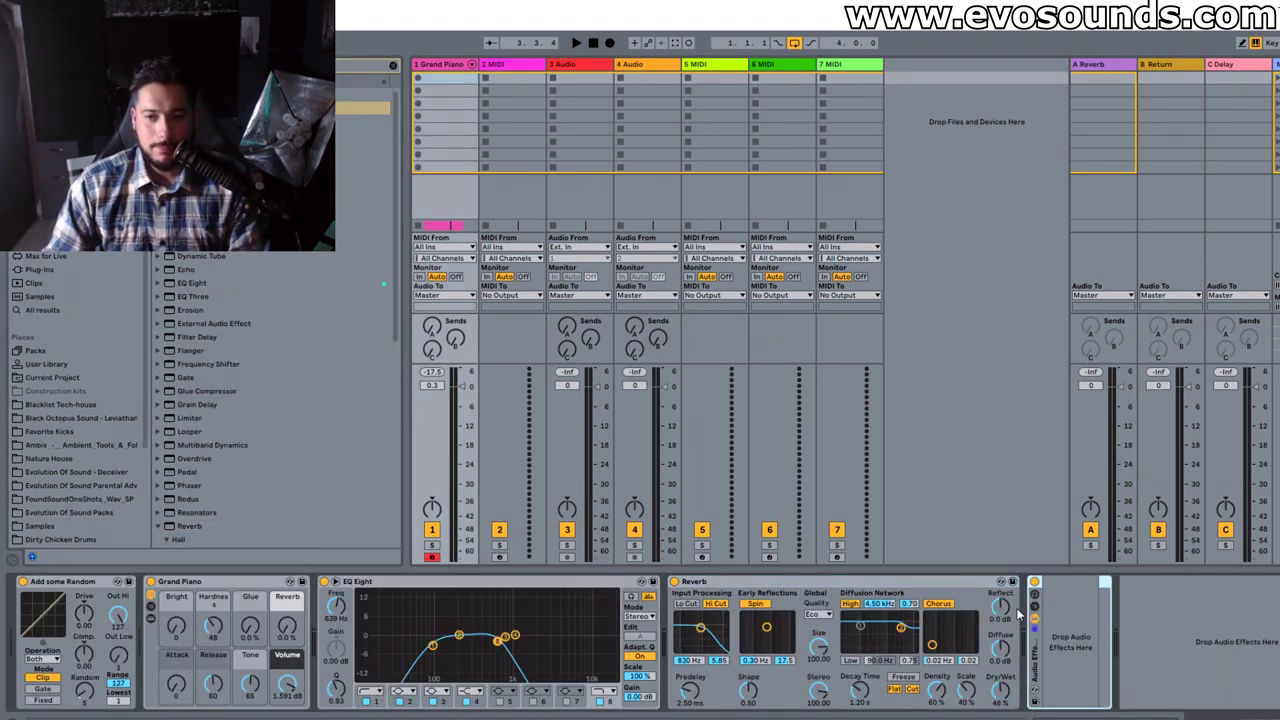
click(1035, 616)
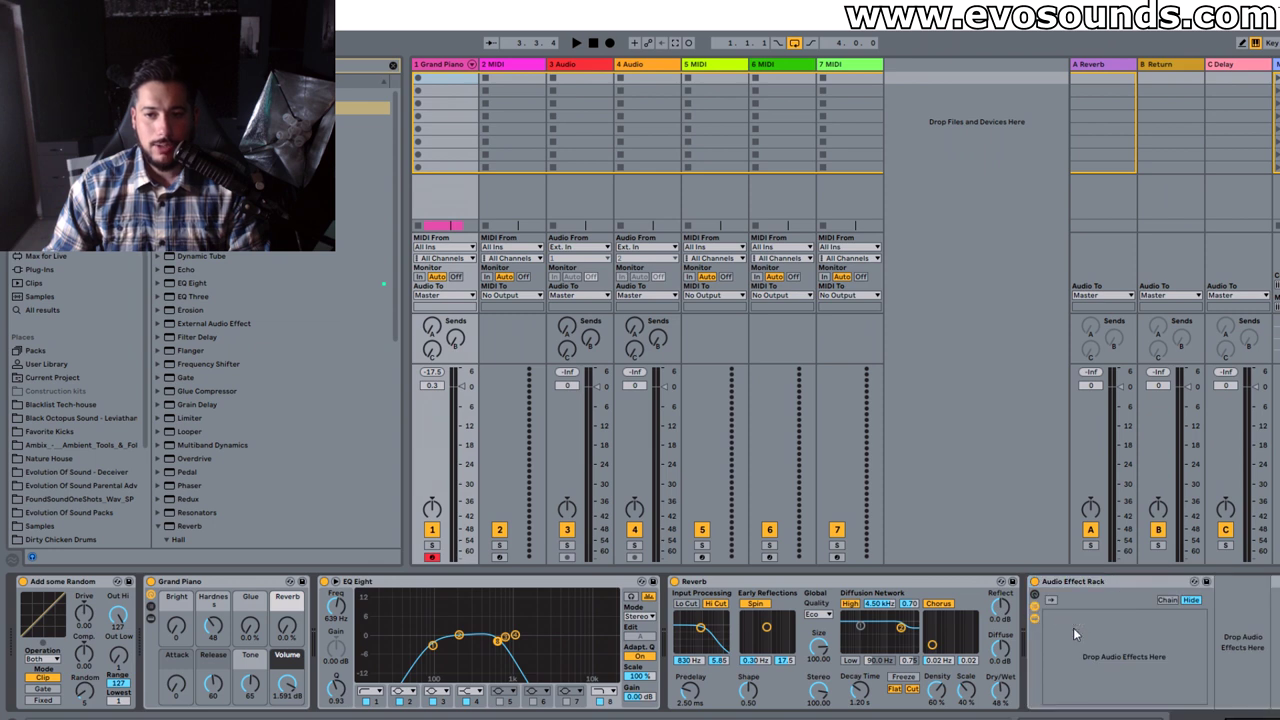
right_click(1075, 628)
click(1110, 638)
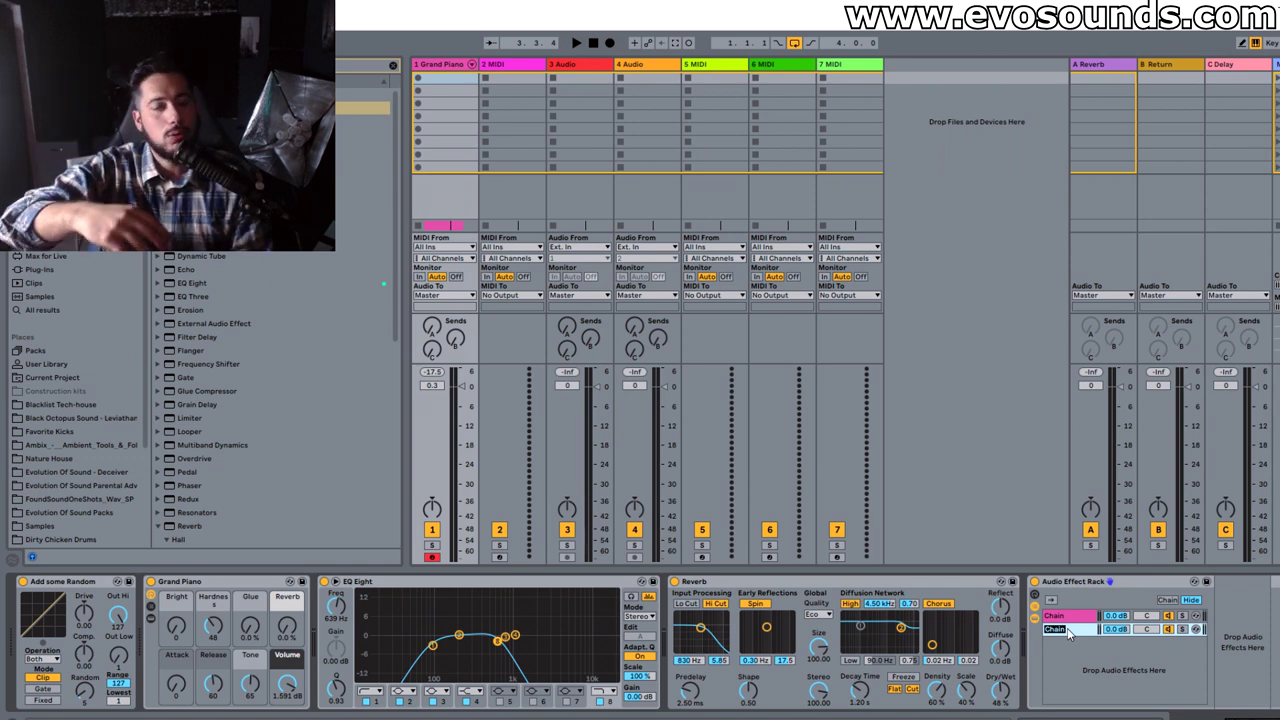
Rename the Audio Effect Rack's two chains as og and reverb
click(1062, 617)
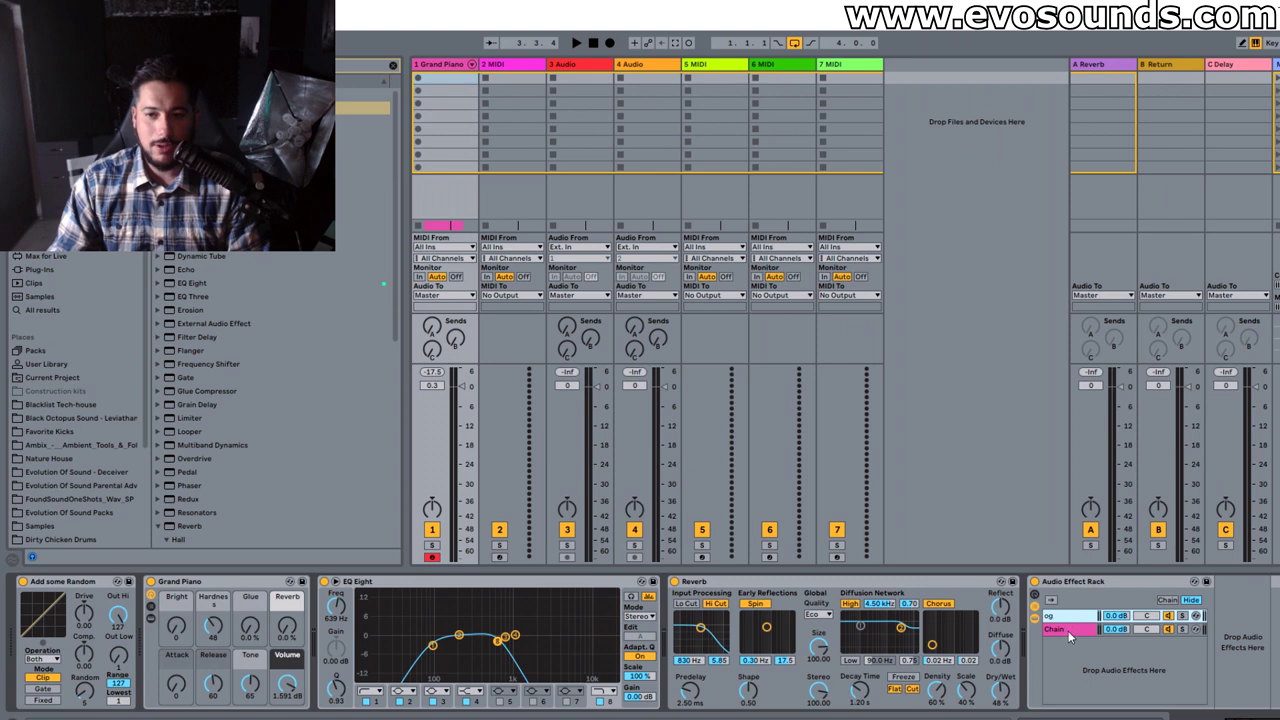
click(1066, 631)
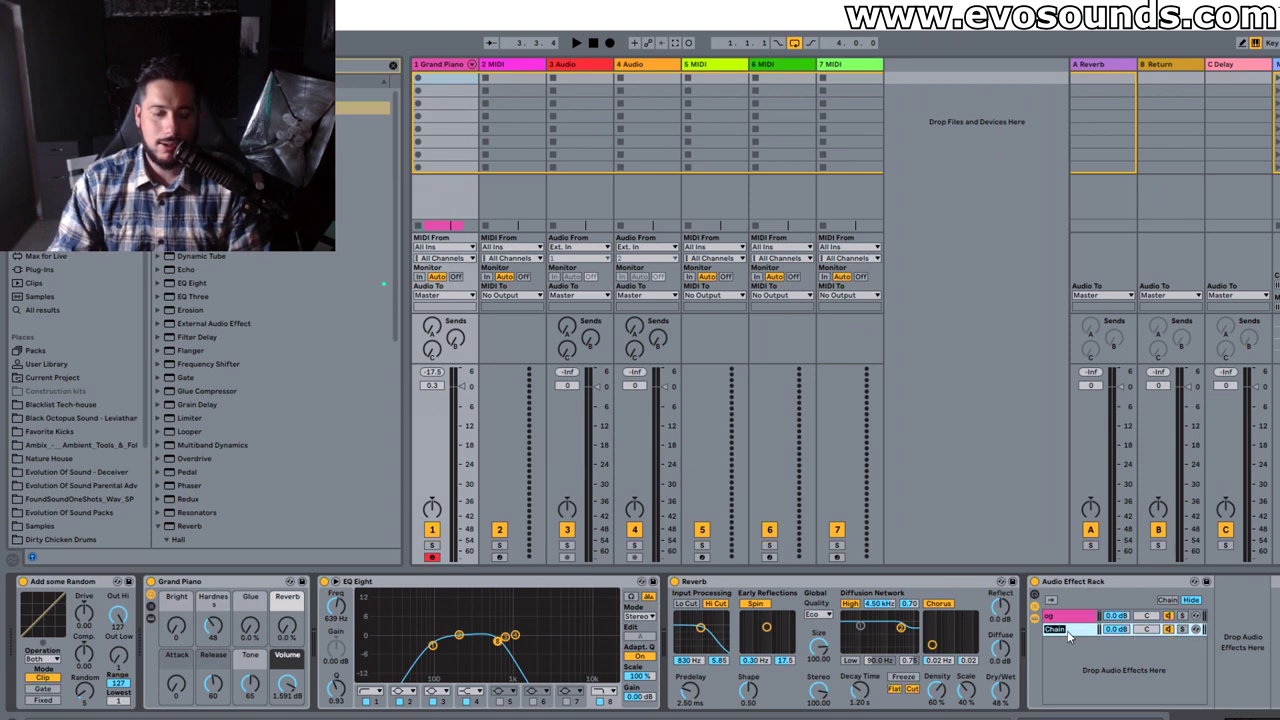
click(1001, 692)
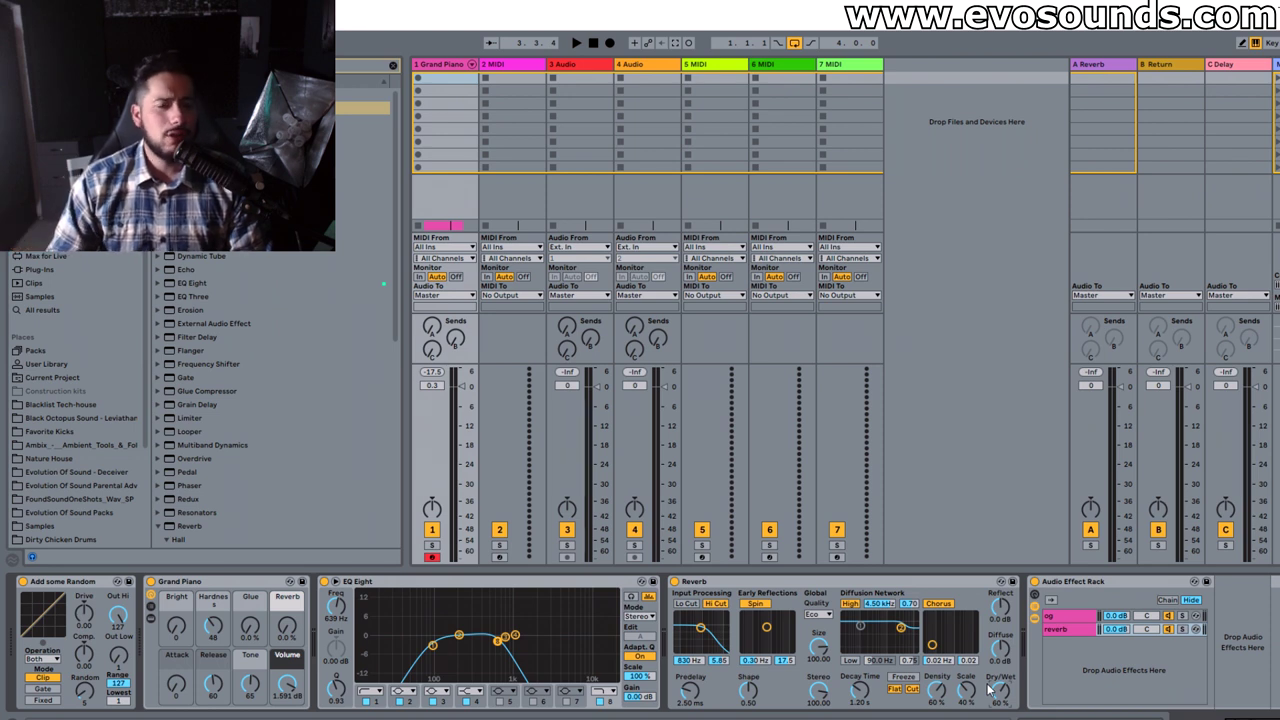
Set the Reverb's Dry/Wet to 100% inside the rack's reverb chain and solo that chain during playback
click(1094, 631)
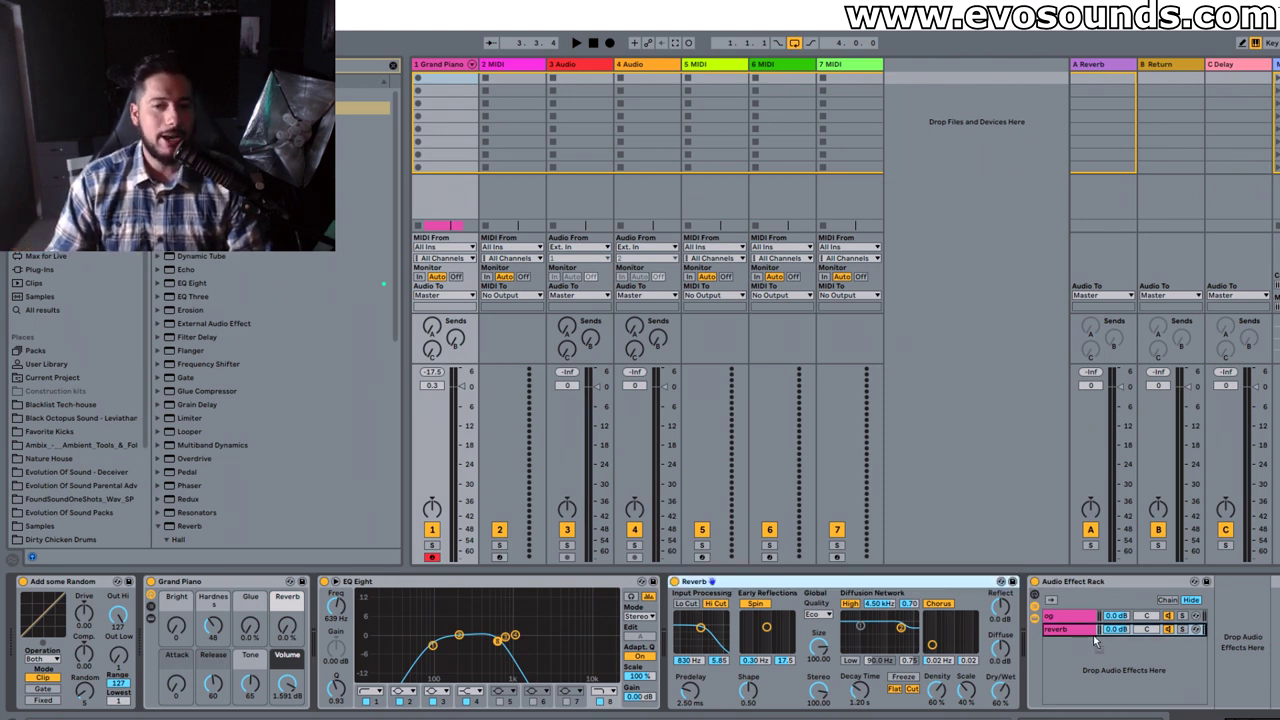
drag(1182, 688, 1182, 620)
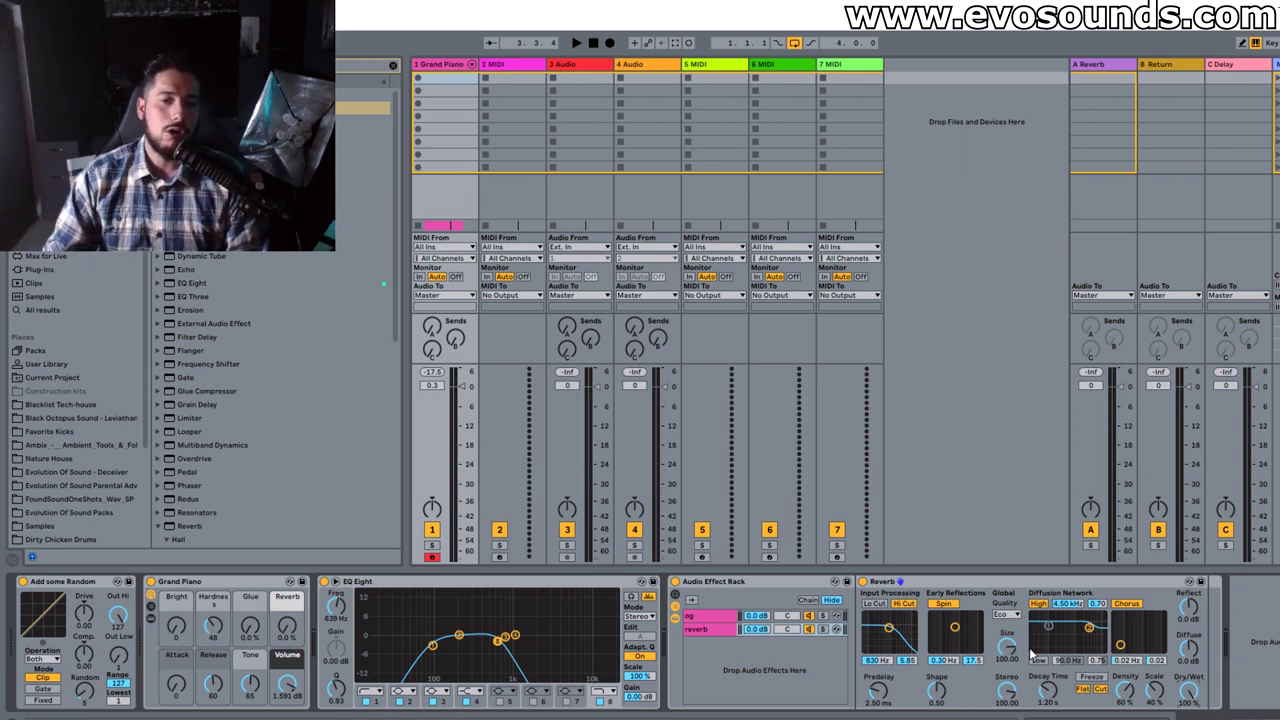
key(space)
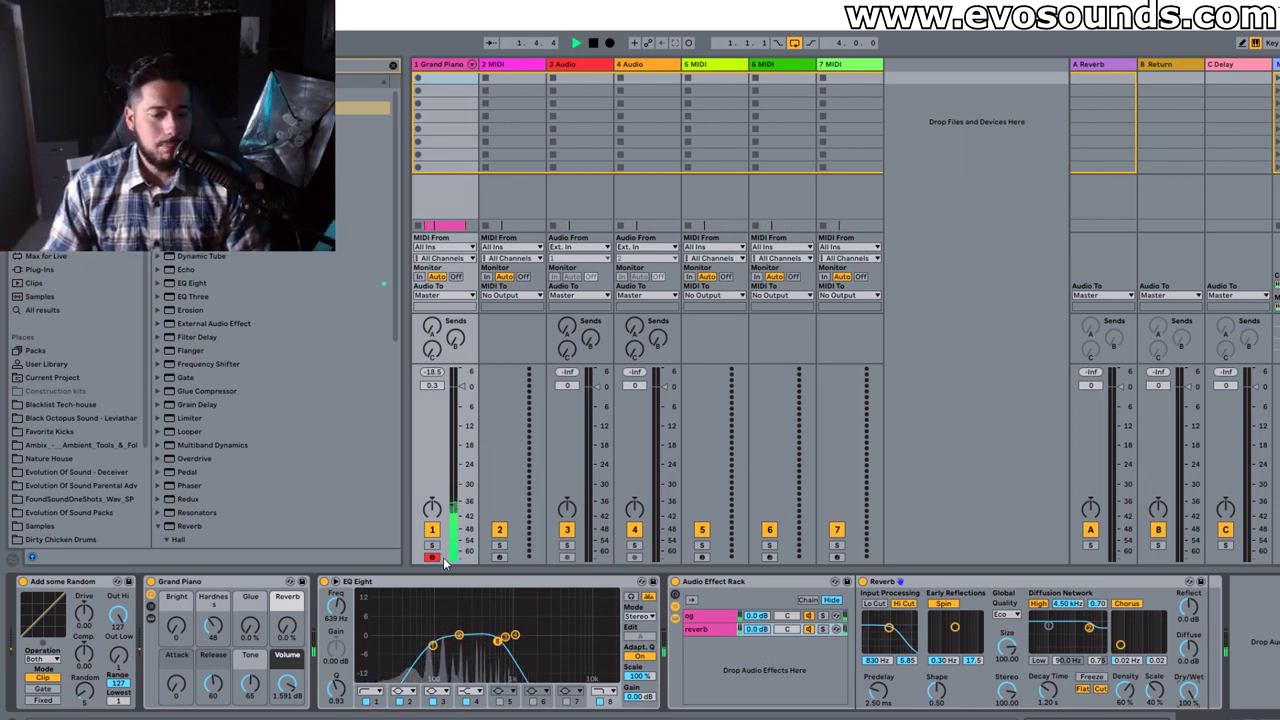
click(822, 629)
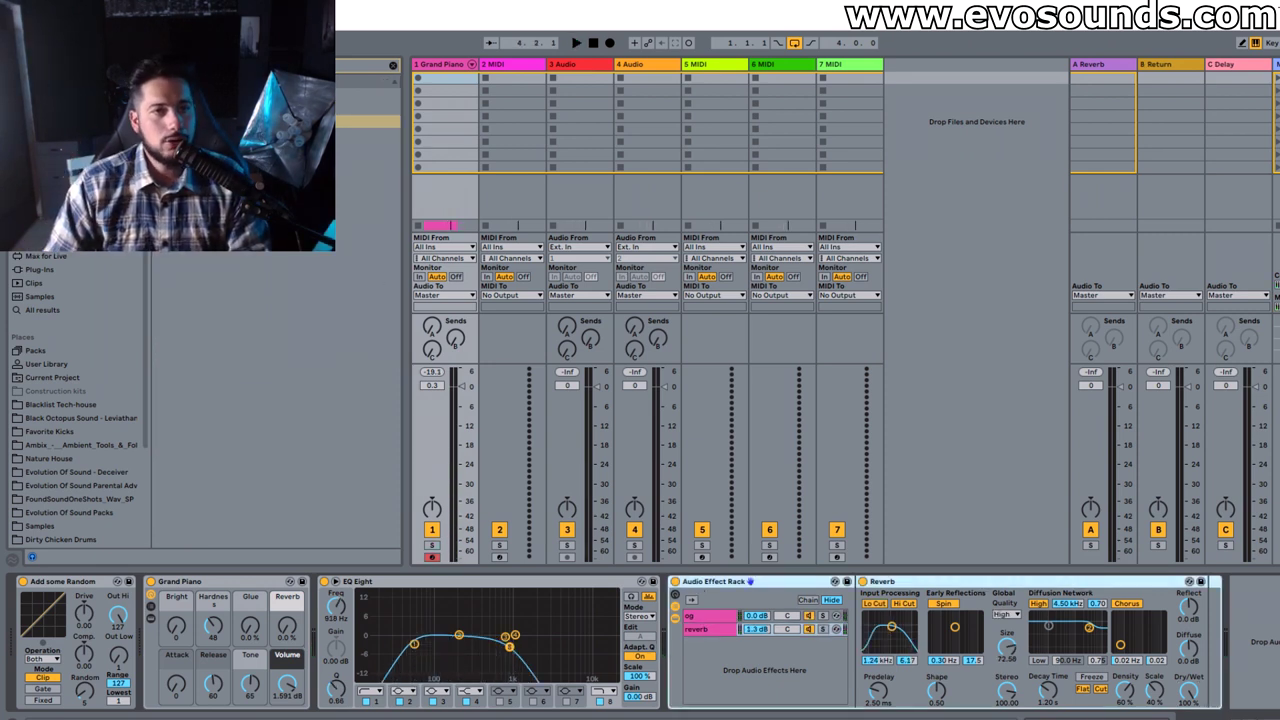
Insert the Mono preset between EQ Eight and the rack, and raise the Grand Piano track volume to 4.7 dB during playback
drag(250, 121, 666, 635)
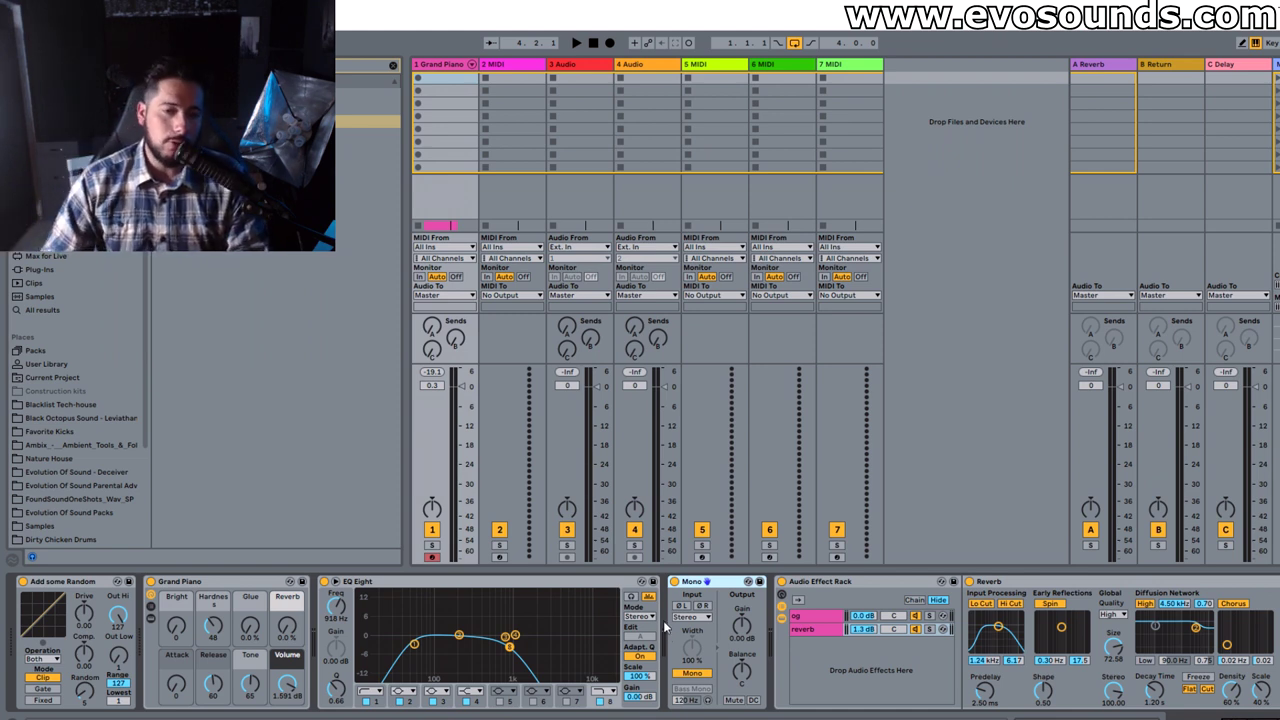
key(space)
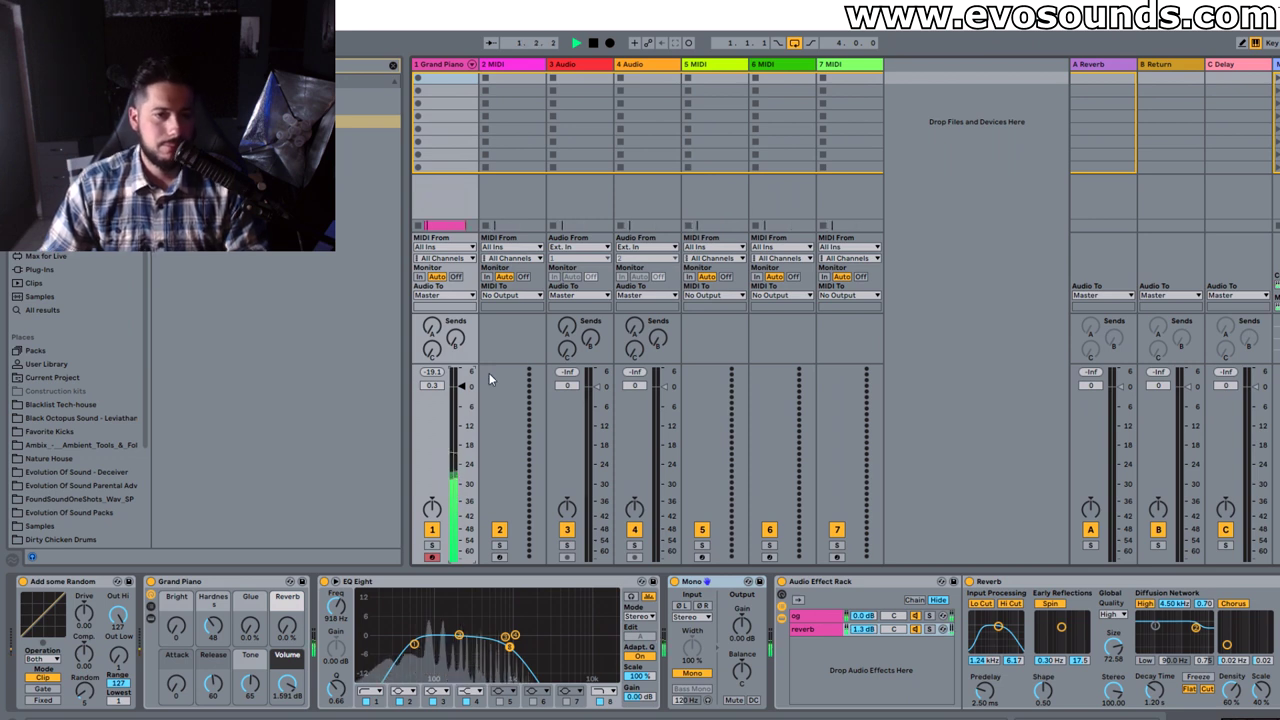
drag(461, 387, 458, 371)
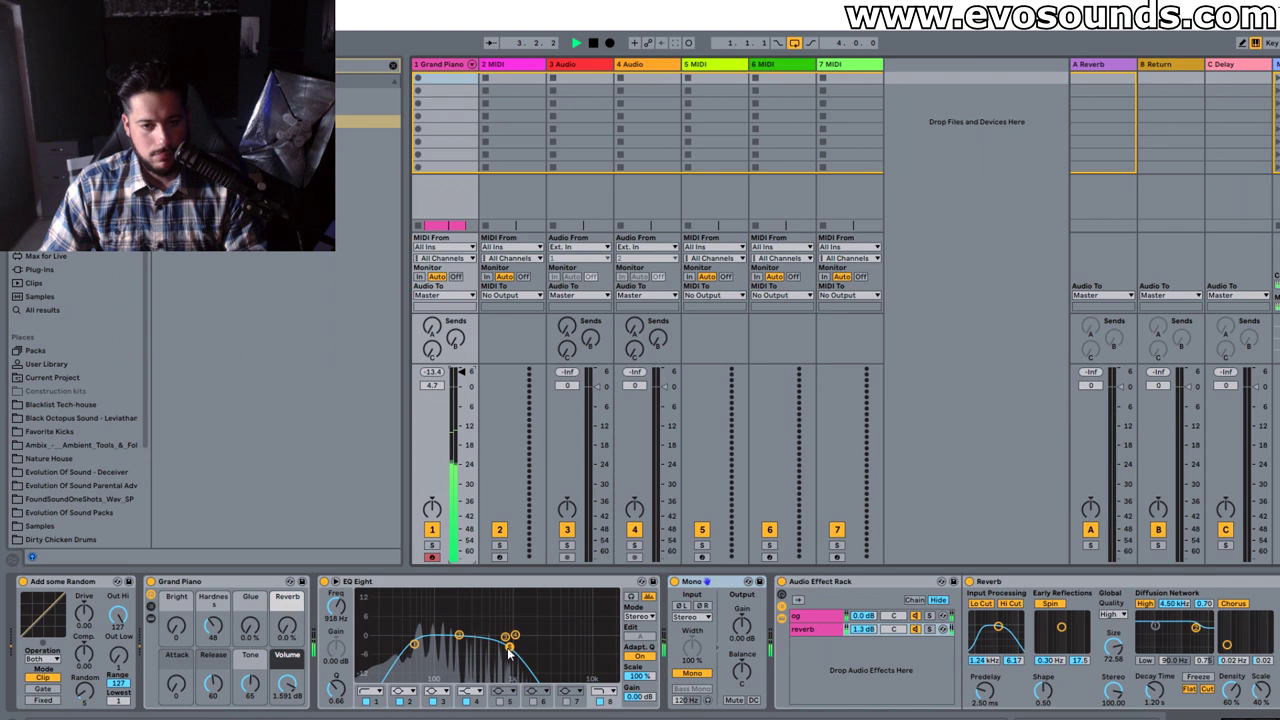
Open the EQ Eight high cut to 11.9 kHz, boost its high shelf 7.81 dB at 1.09 kHz, and compare Mono off and on
drag(509, 650, 587, 647)
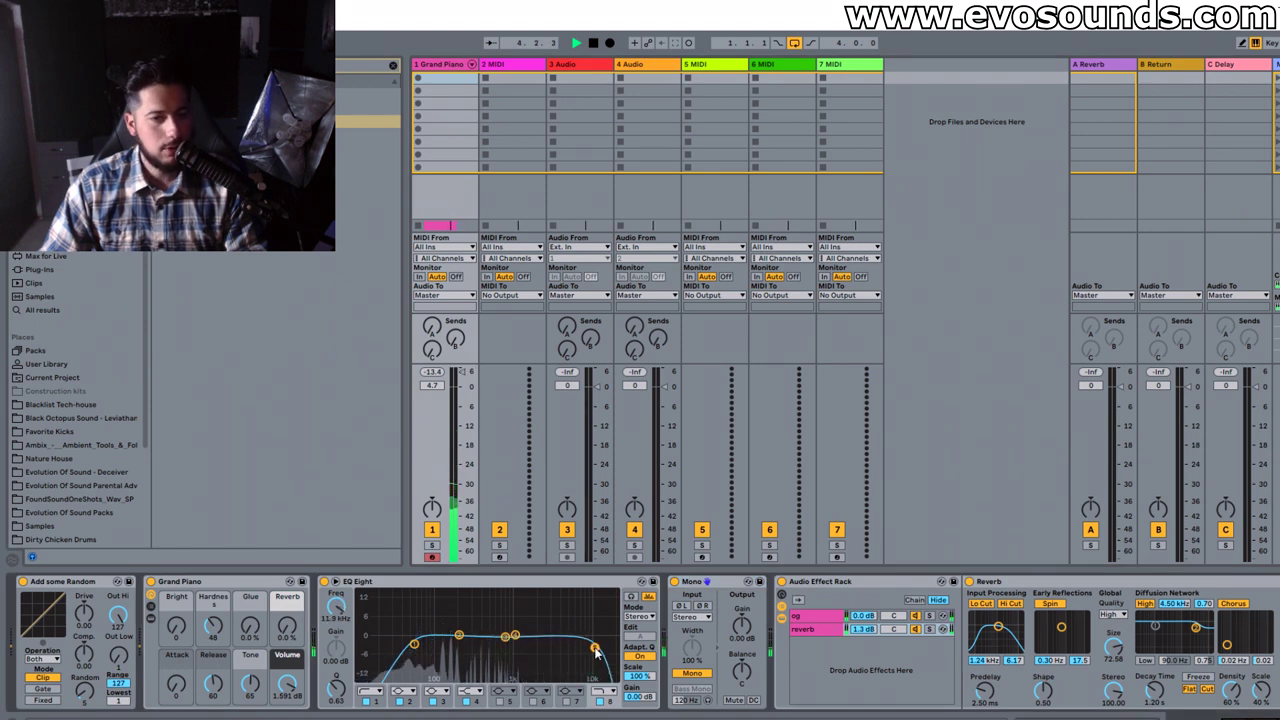
drag(508, 638, 515, 612)
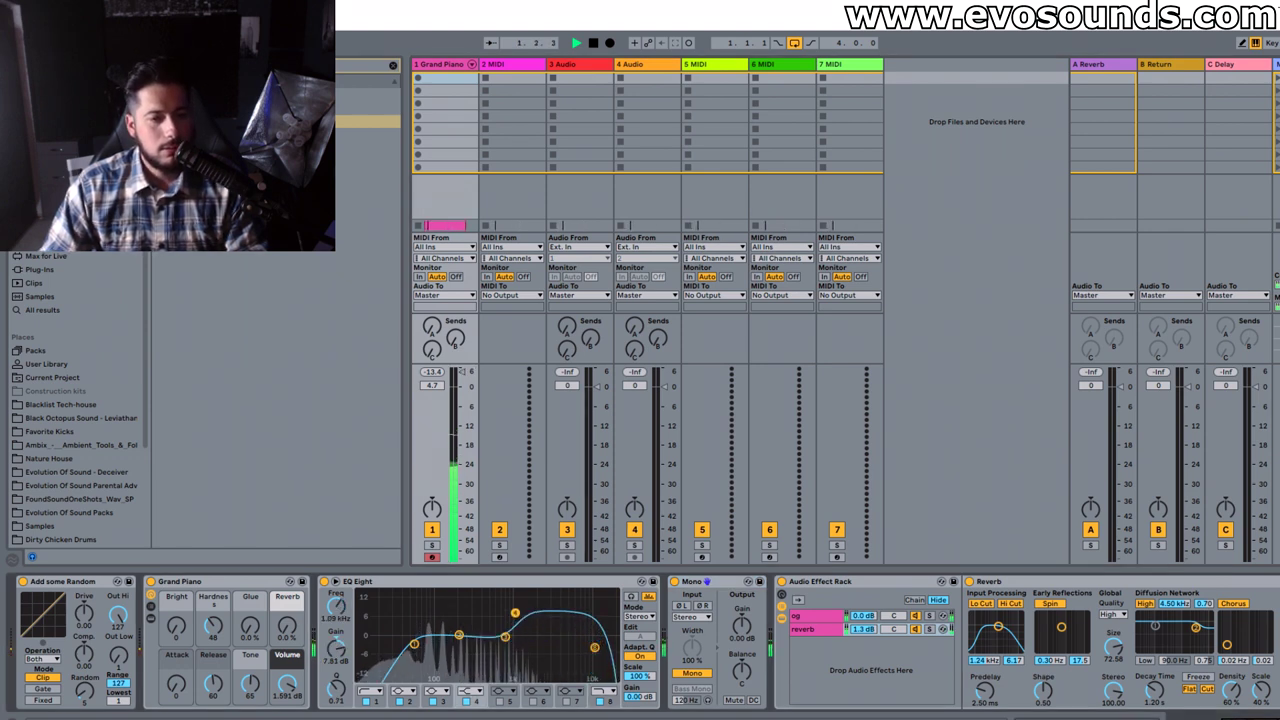
click(675, 582)
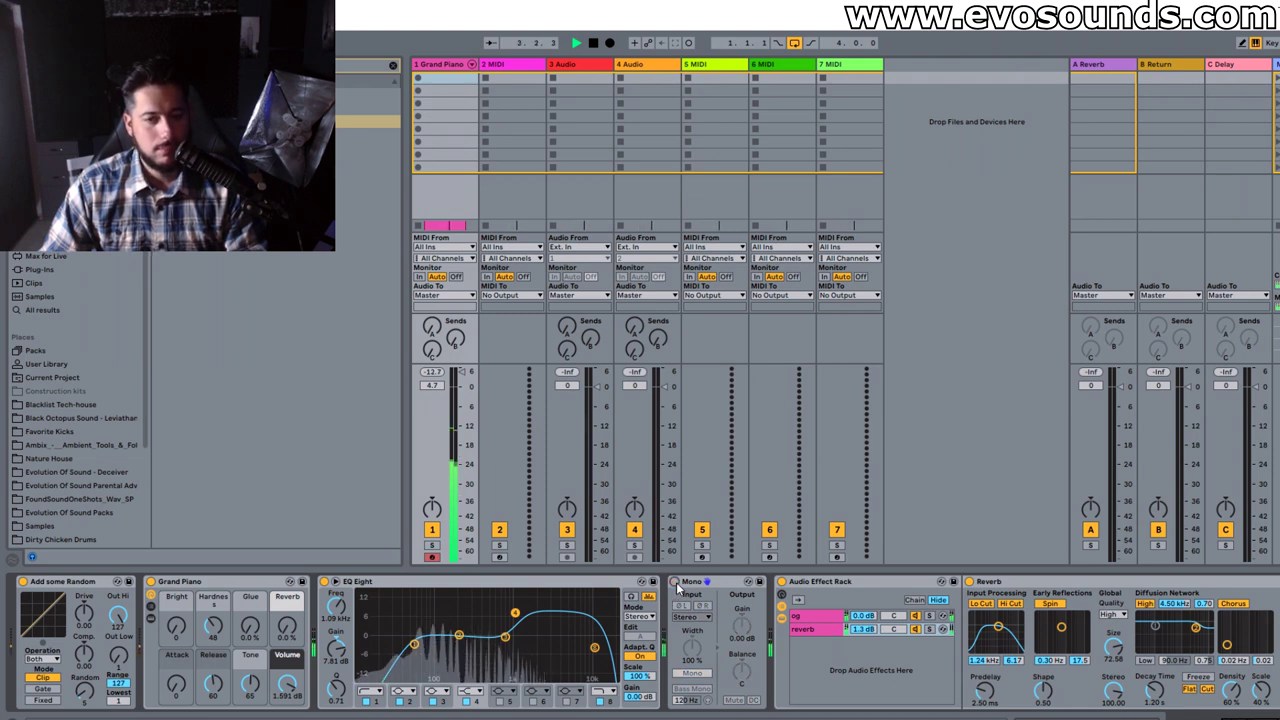
click(675, 582)
Lower the EQ Eight high cut to about 391 Hz and stop playback
drag(594, 648, 481, 643)
key(space)
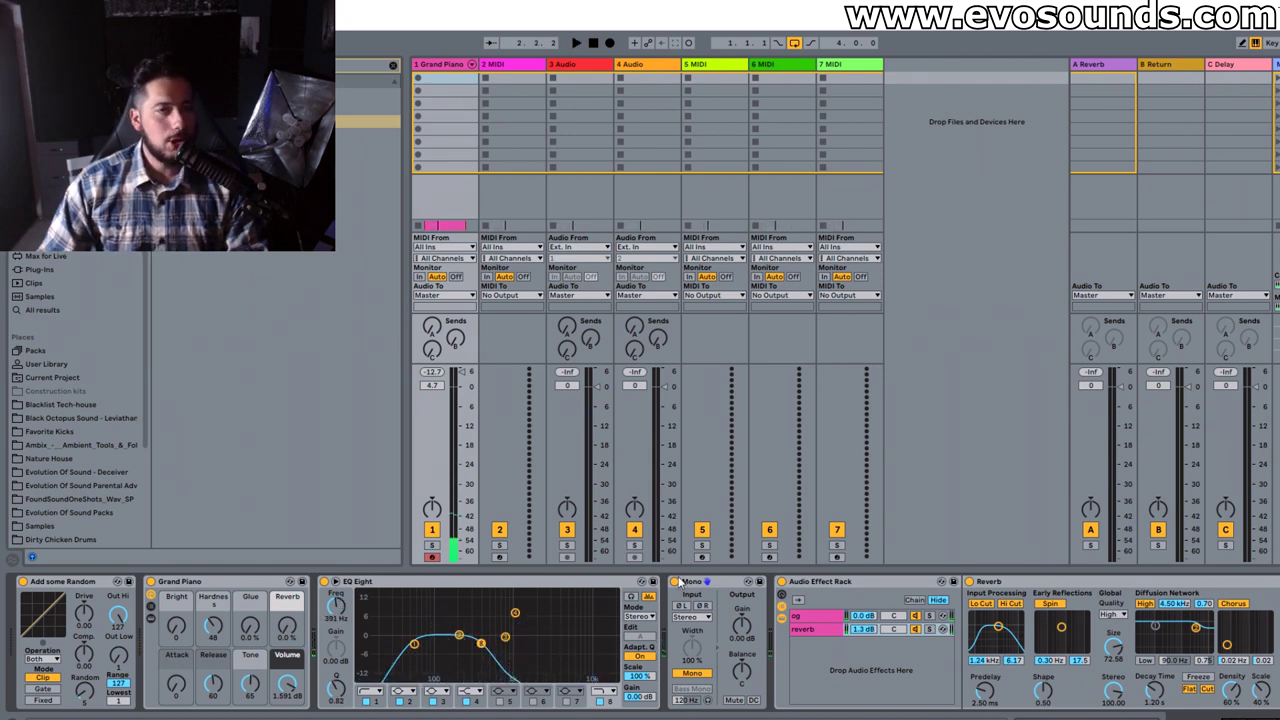
Duplicate the Grand Piano track and delete the duplicate's clip in Arrangement View
click(411, 583)
click(439, 66)
key(ctrl+d)
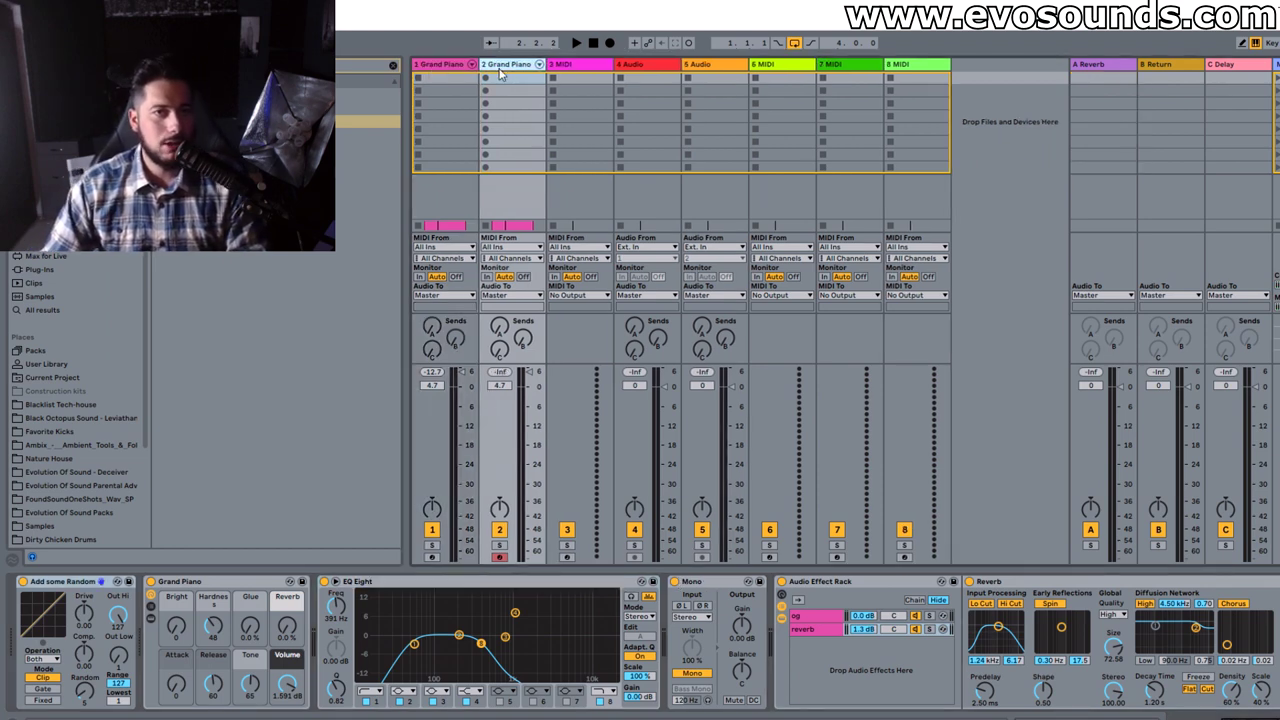
key(Tab)
key(Delete)
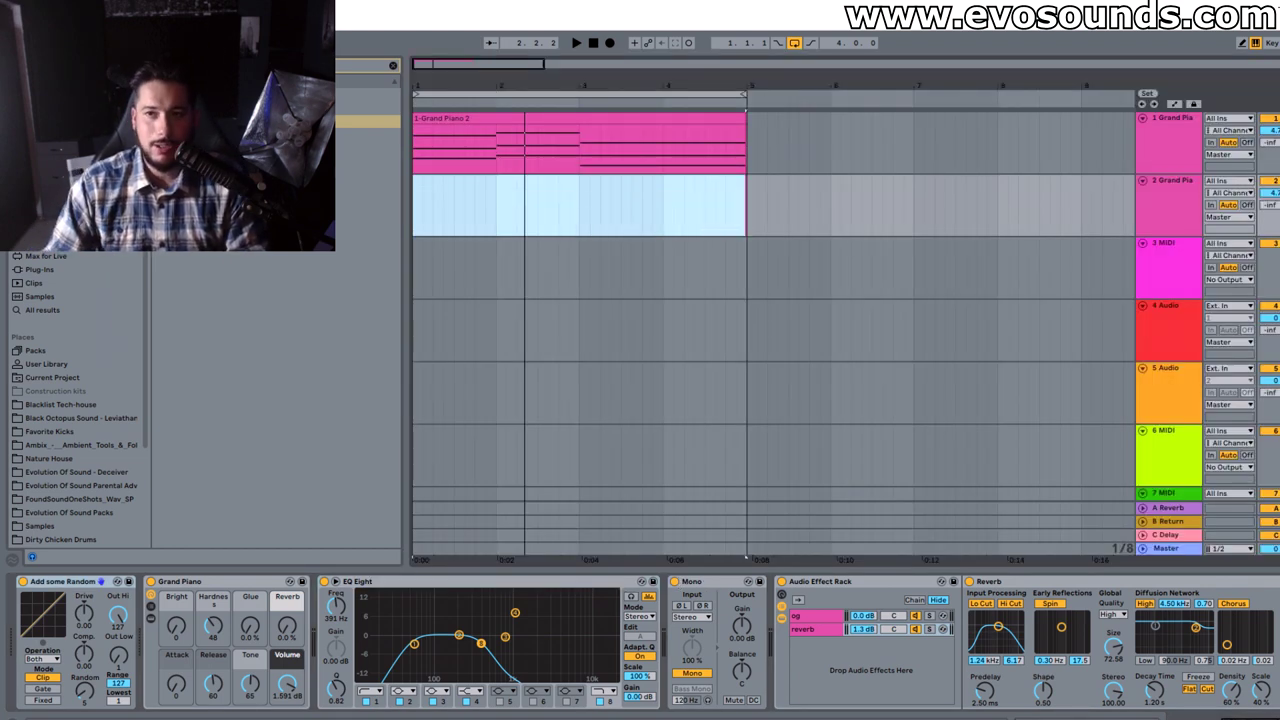
Move the Reverb out of the duplicate track's Audio Effect Rack and delete the rack
drag(1006, 586, 783, 610)
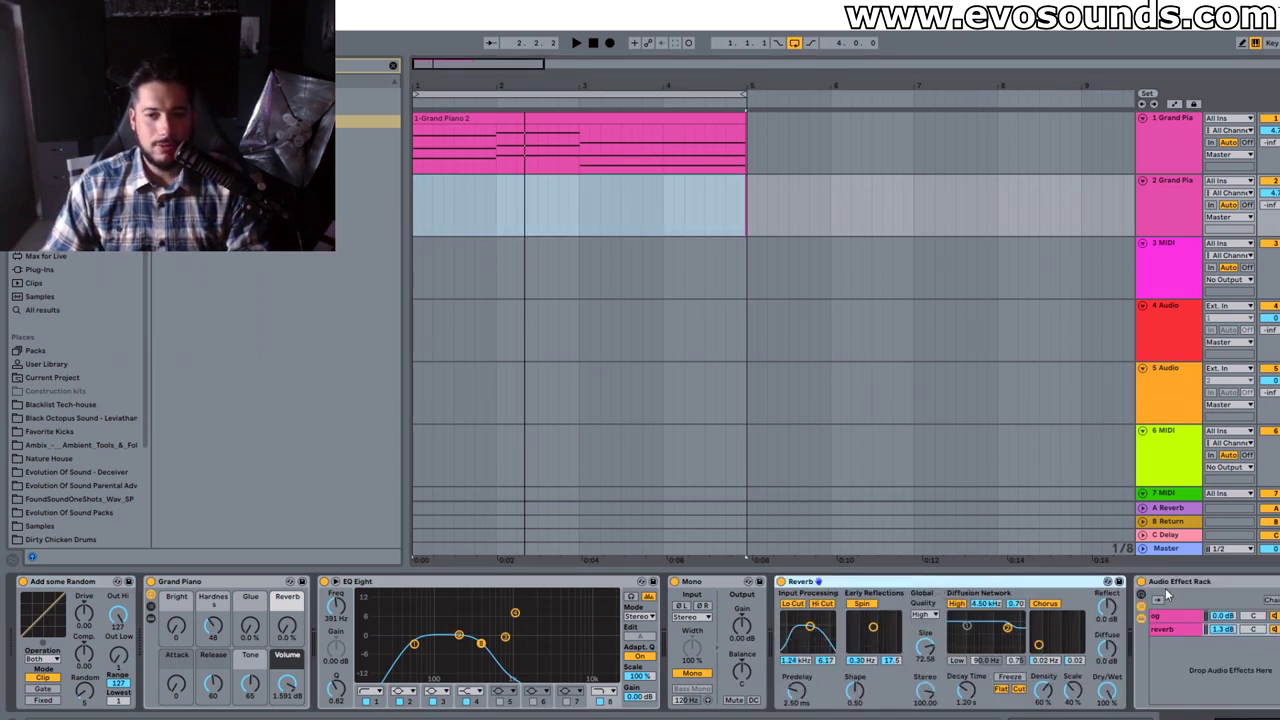
click(1175, 585)
key(Delete)
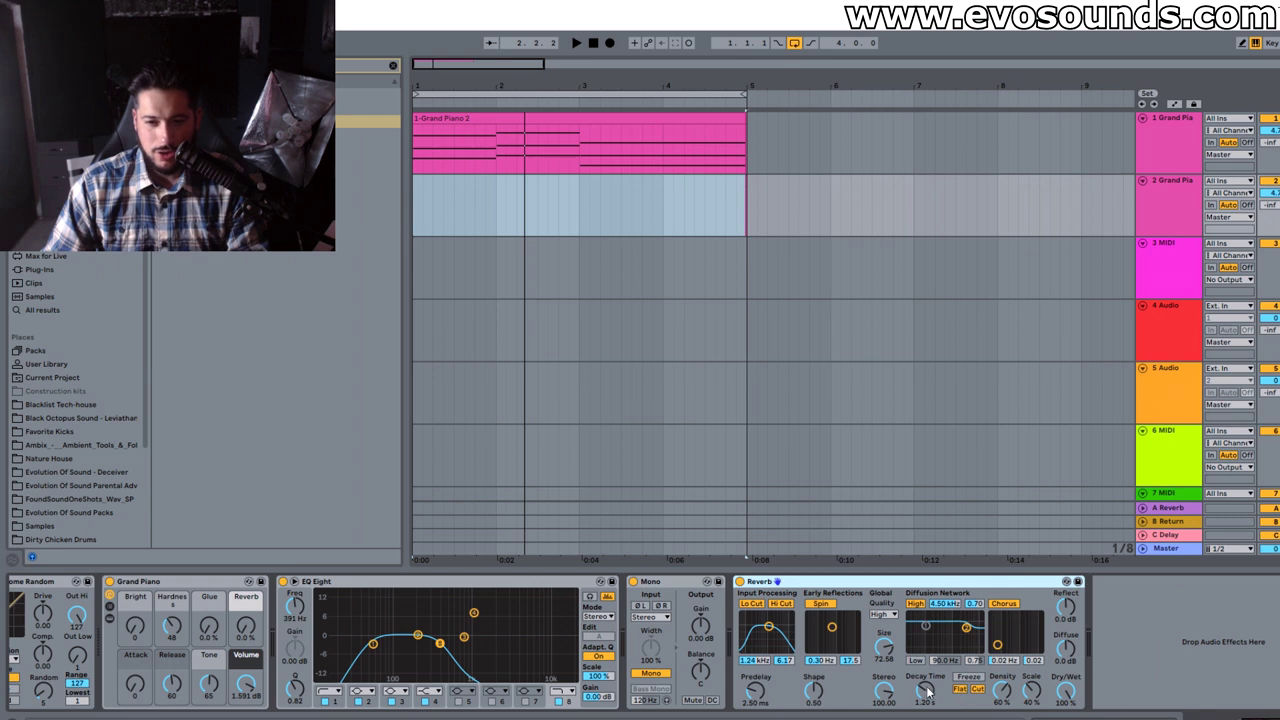
Set the duplicate track's Reverb Dry/Wet to 48%, raise the EQ Eight high cut, and move its low cut to 109 Hz
drag(1066, 690, 1066, 700)
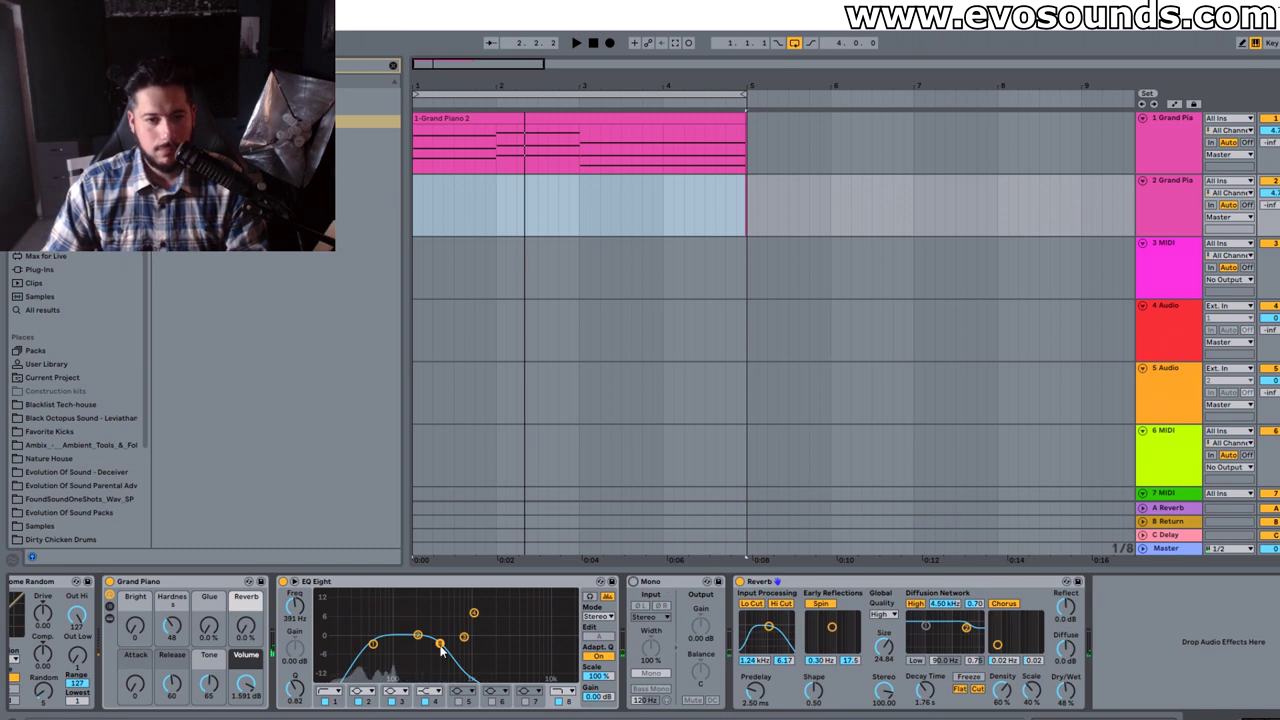
drag(440, 645, 531, 645)
drag(379, 648, 398, 645)
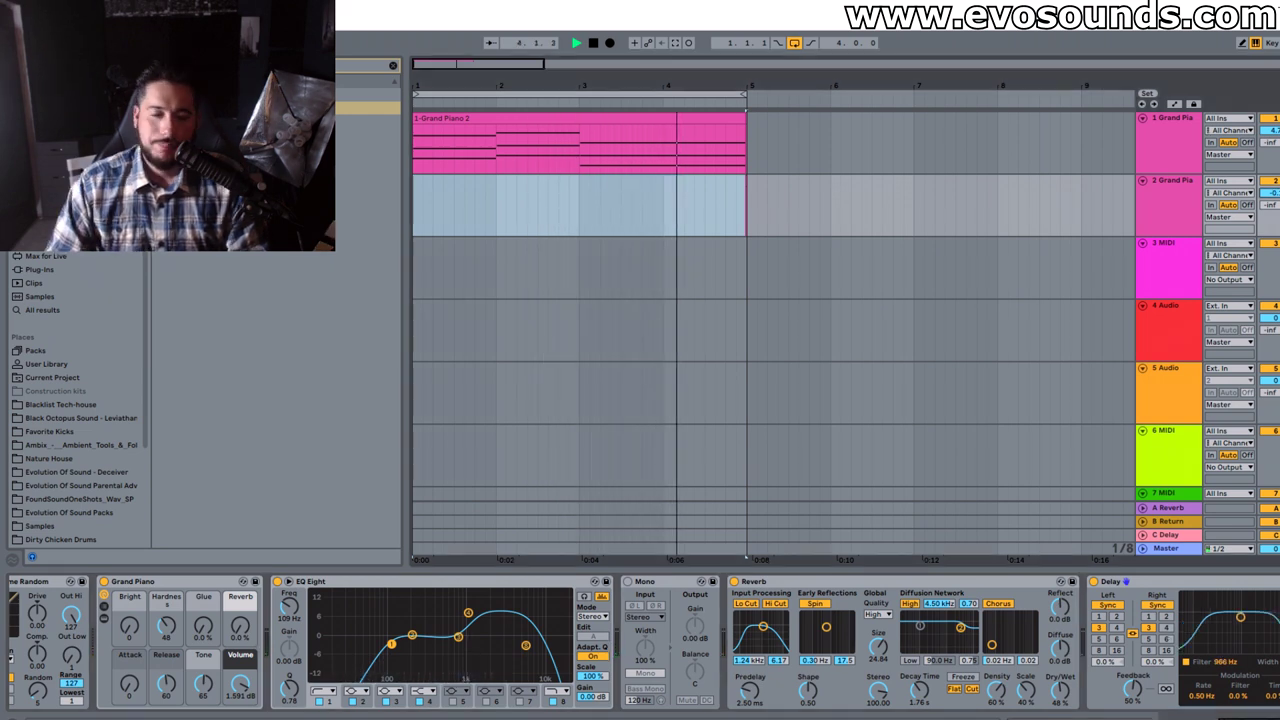
key(space)
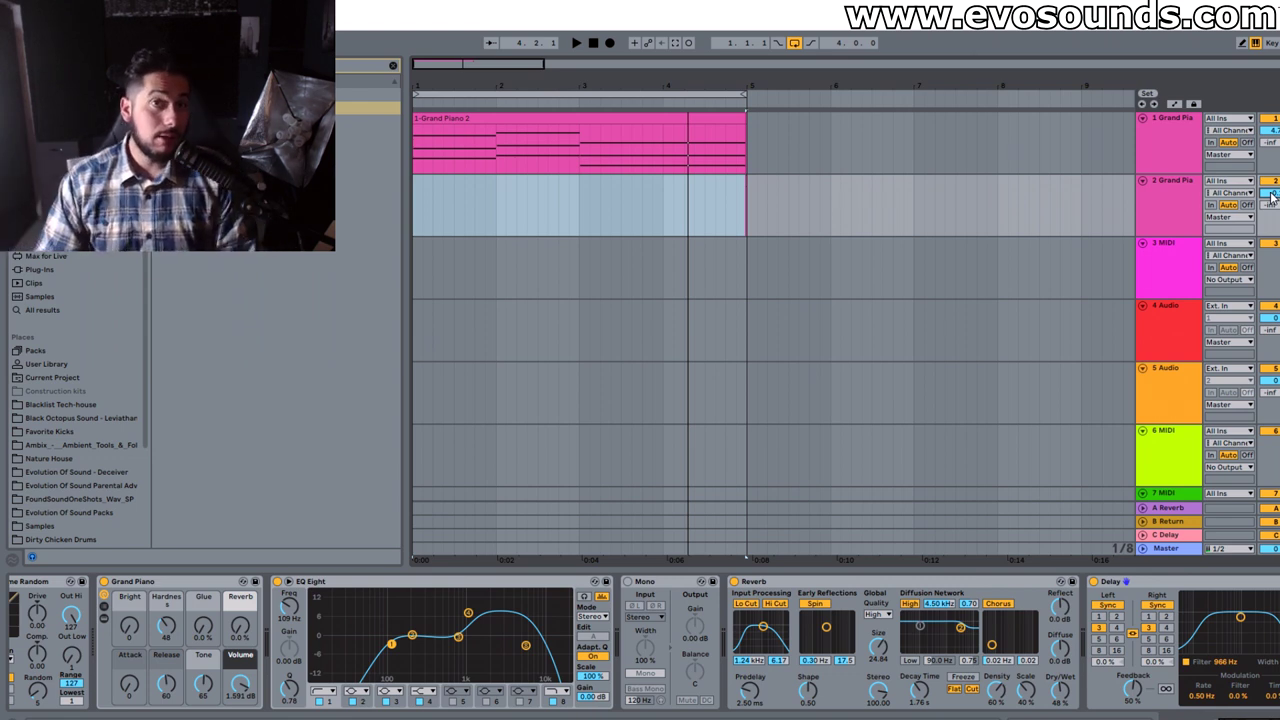
Delete the EQ Eight and Mono devices from the duplicate Grand Piano track
click(1156, 207)
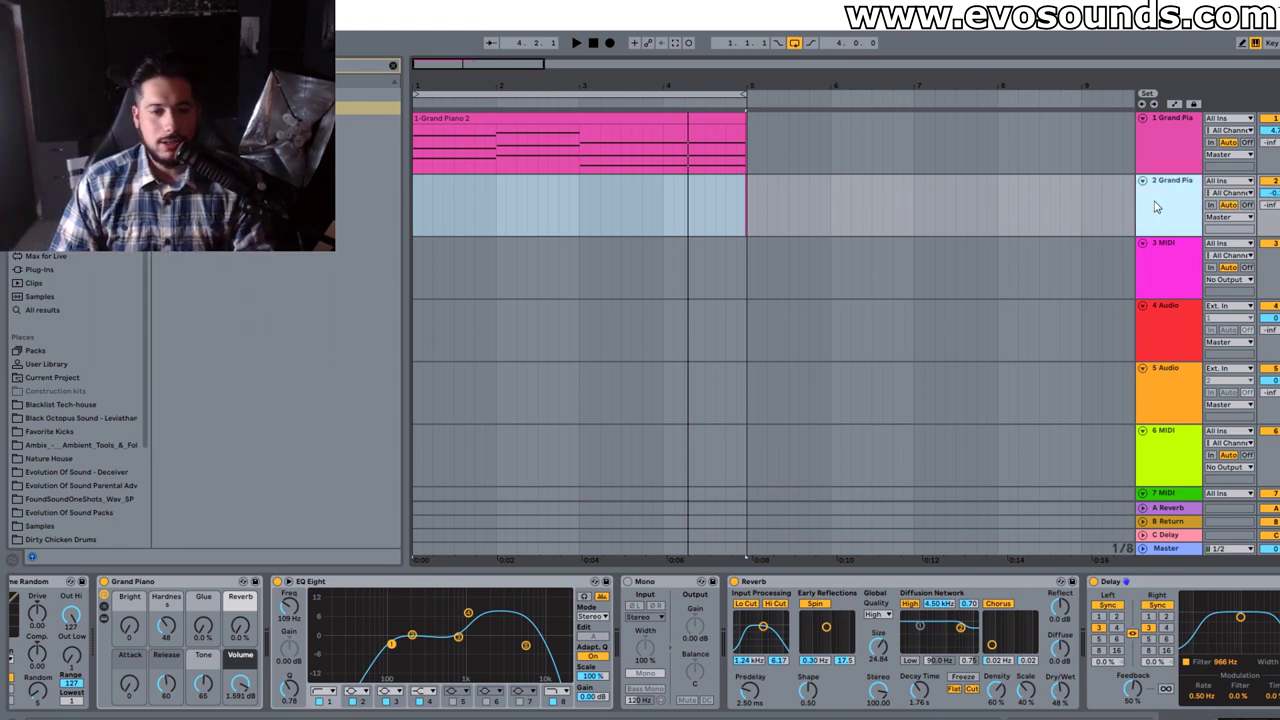
drag(468, 613, 497, 633)
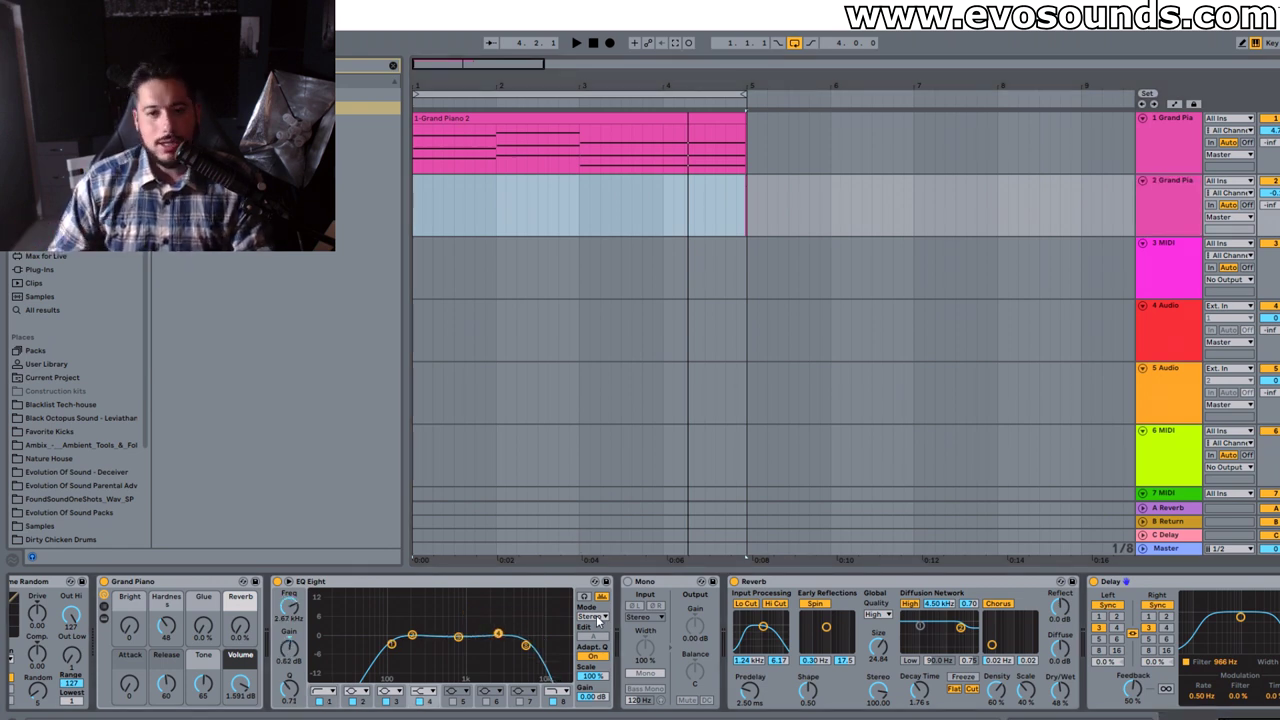
click(540, 584)
key(Delete)
key(Delete)
key(Delete)
key(Delete)
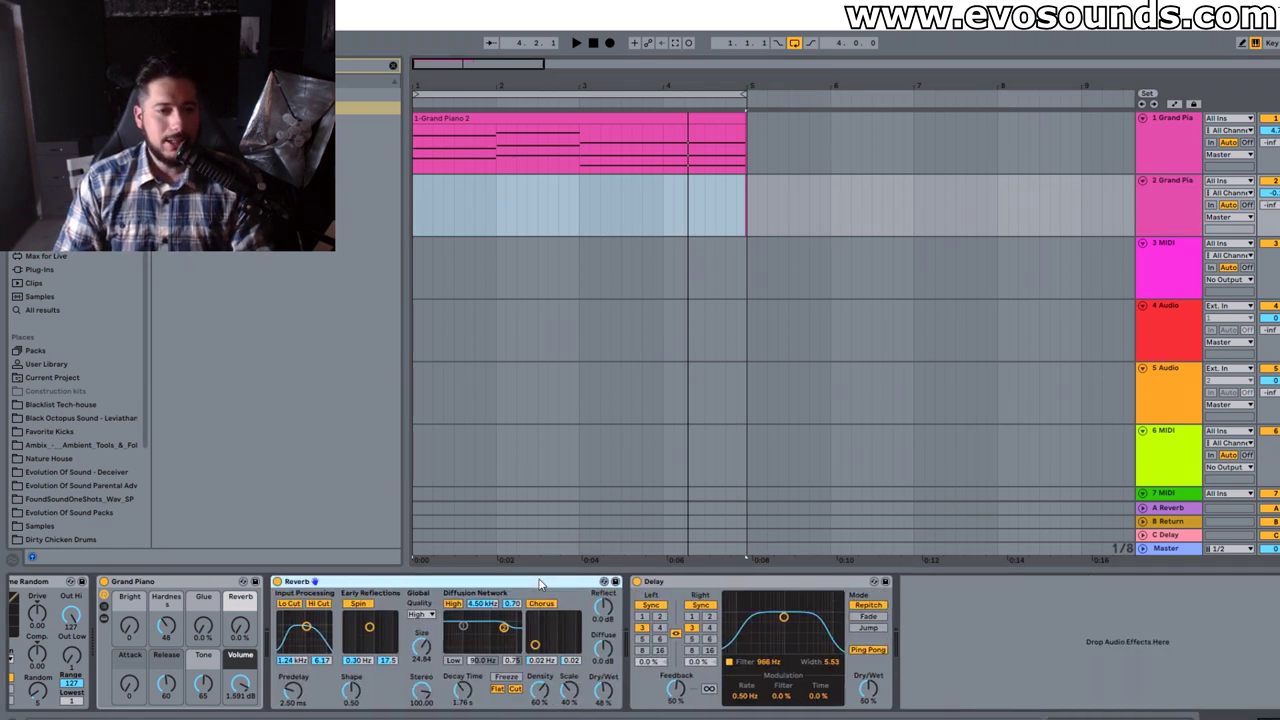
Add a Chorus as a new chain in the first Grand Piano track's rack and name the chain CHORUS
click(1178, 160)
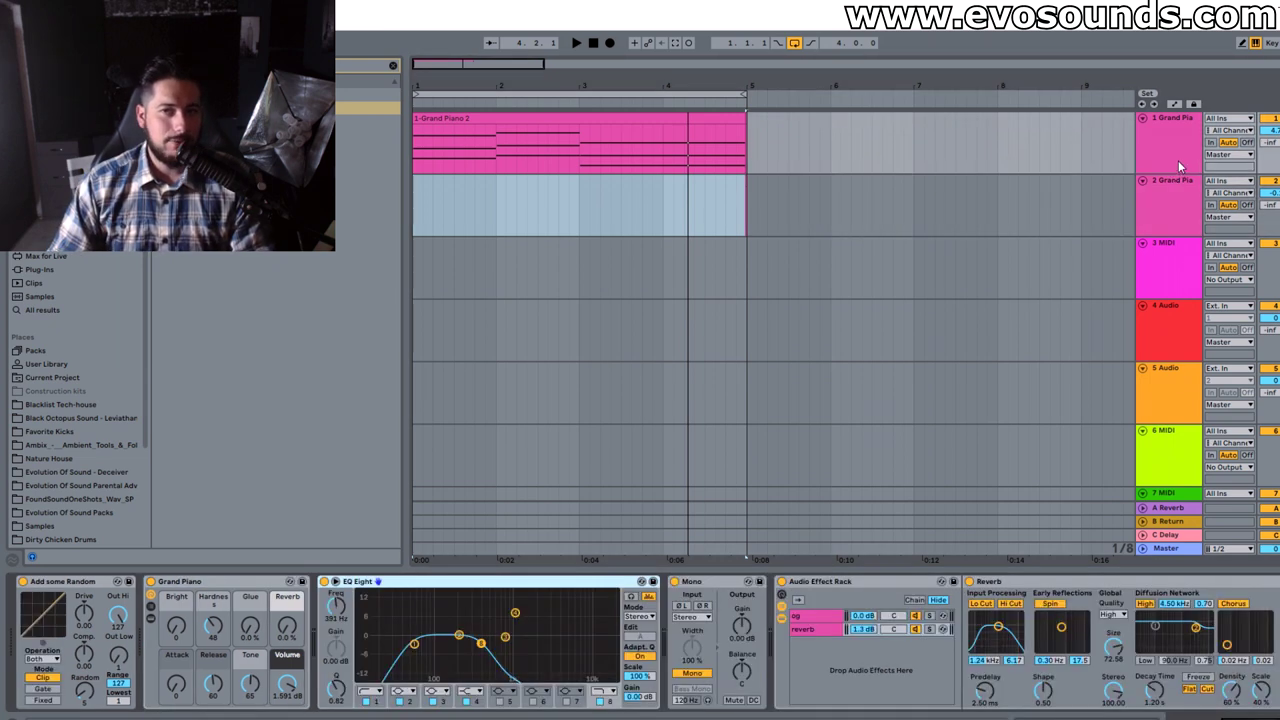
click(813, 630)
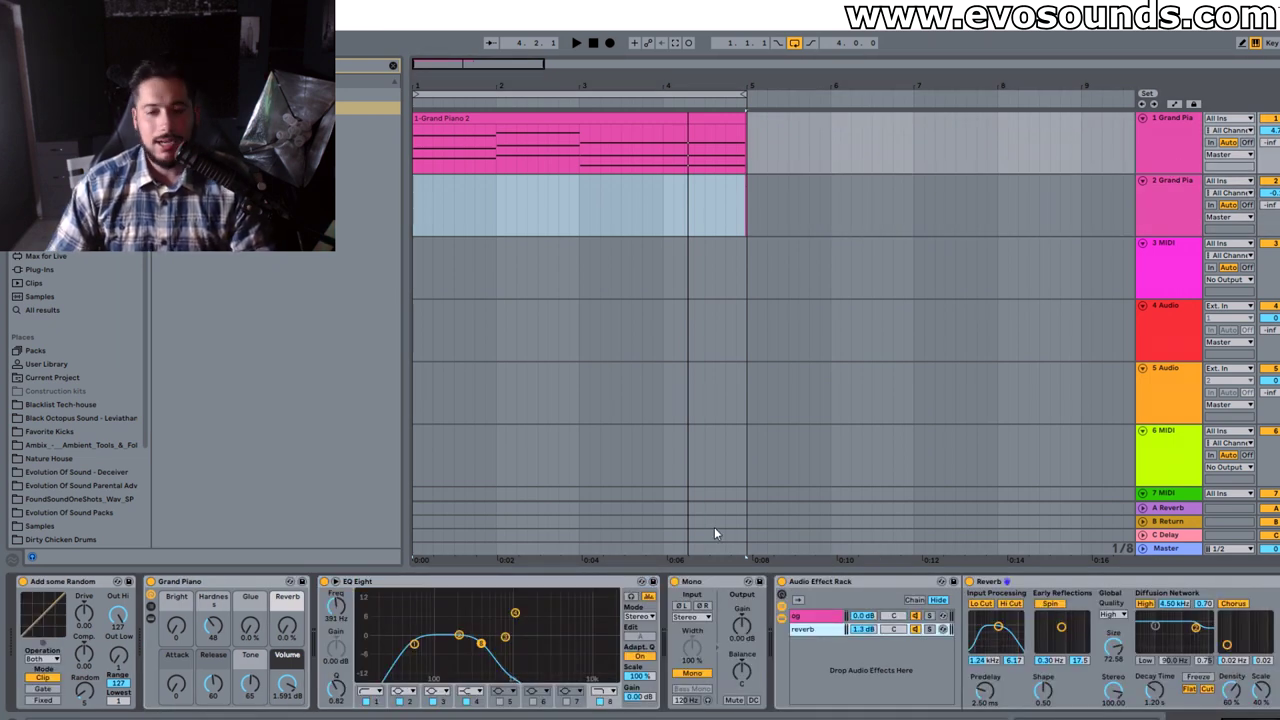
click(398, 64)
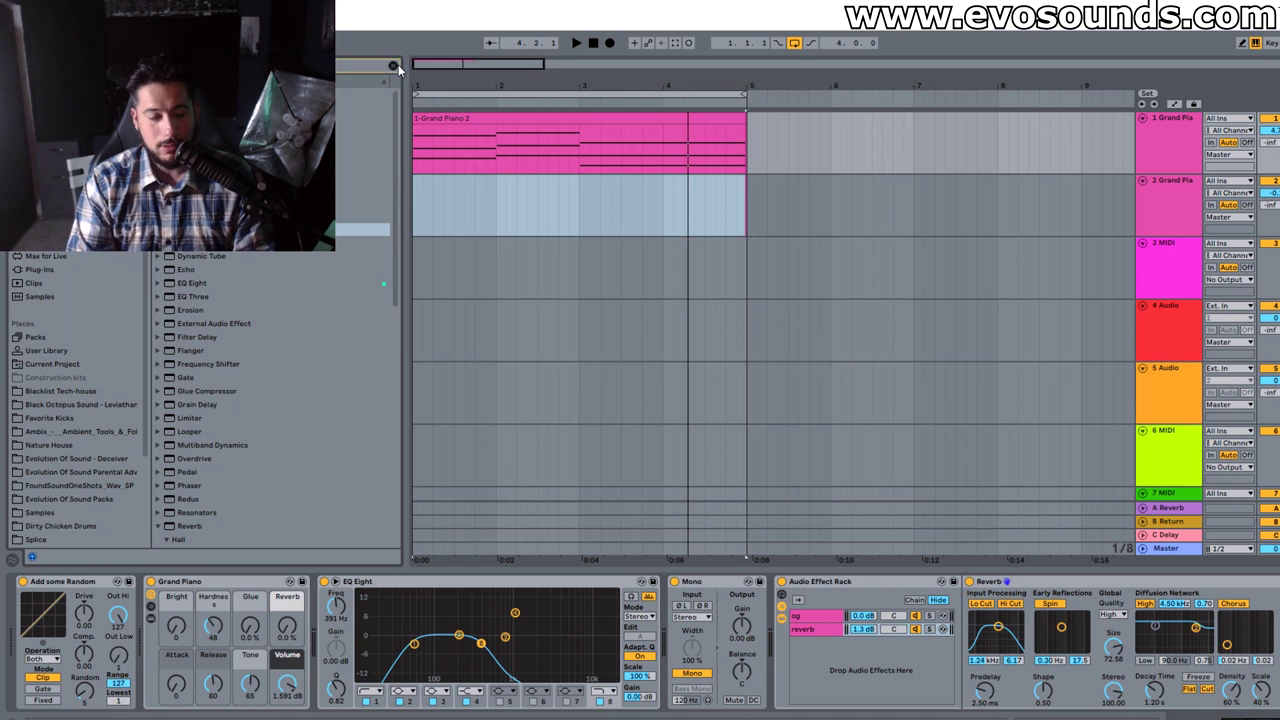
drag(300, 134, 830, 660)
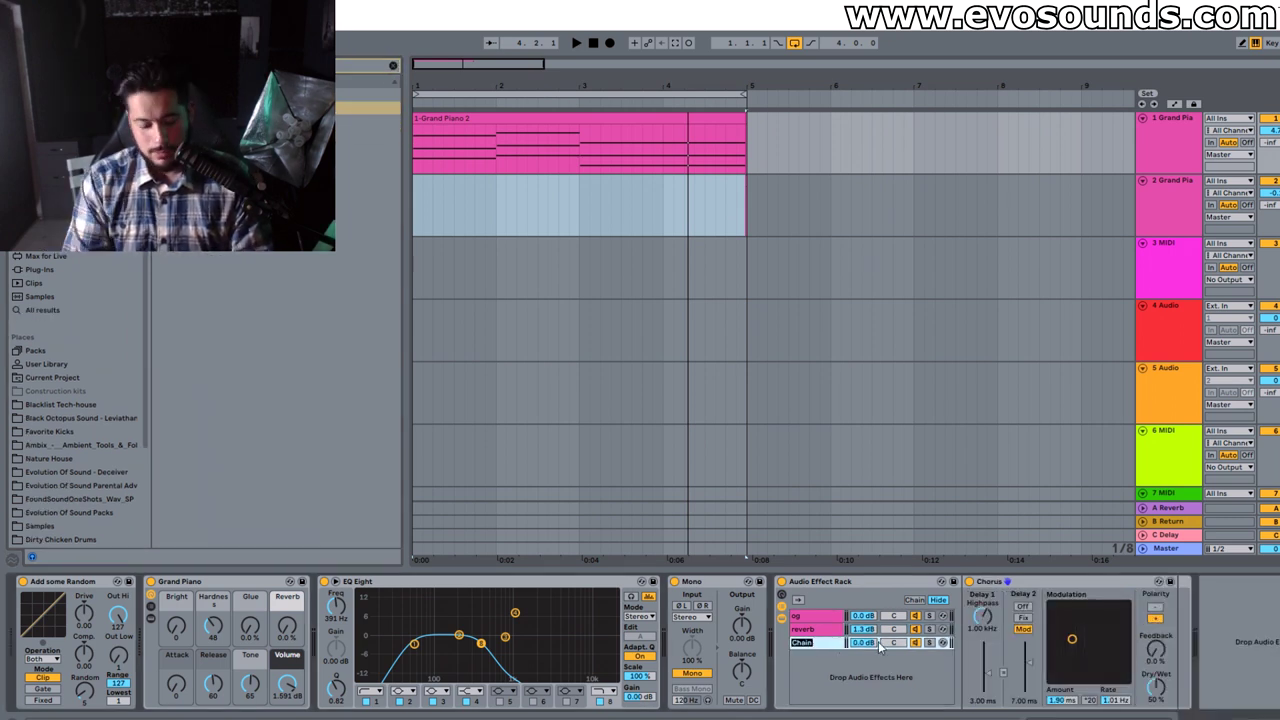
text(CHORUS)
key(Return)
Set the Chorus Dry/Wet to 100% and lower the CHORUS chain volume to -6.2 dB during playback
drag(1154, 688, 1154, 640)
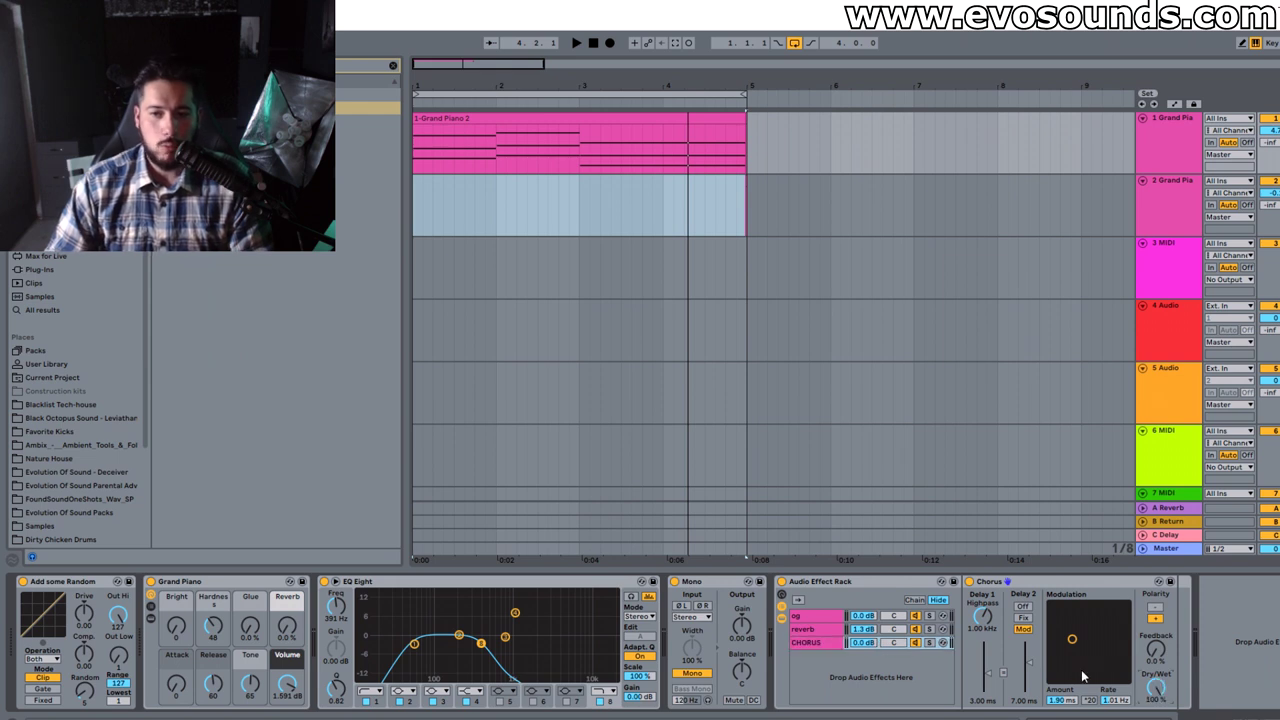
key(space)
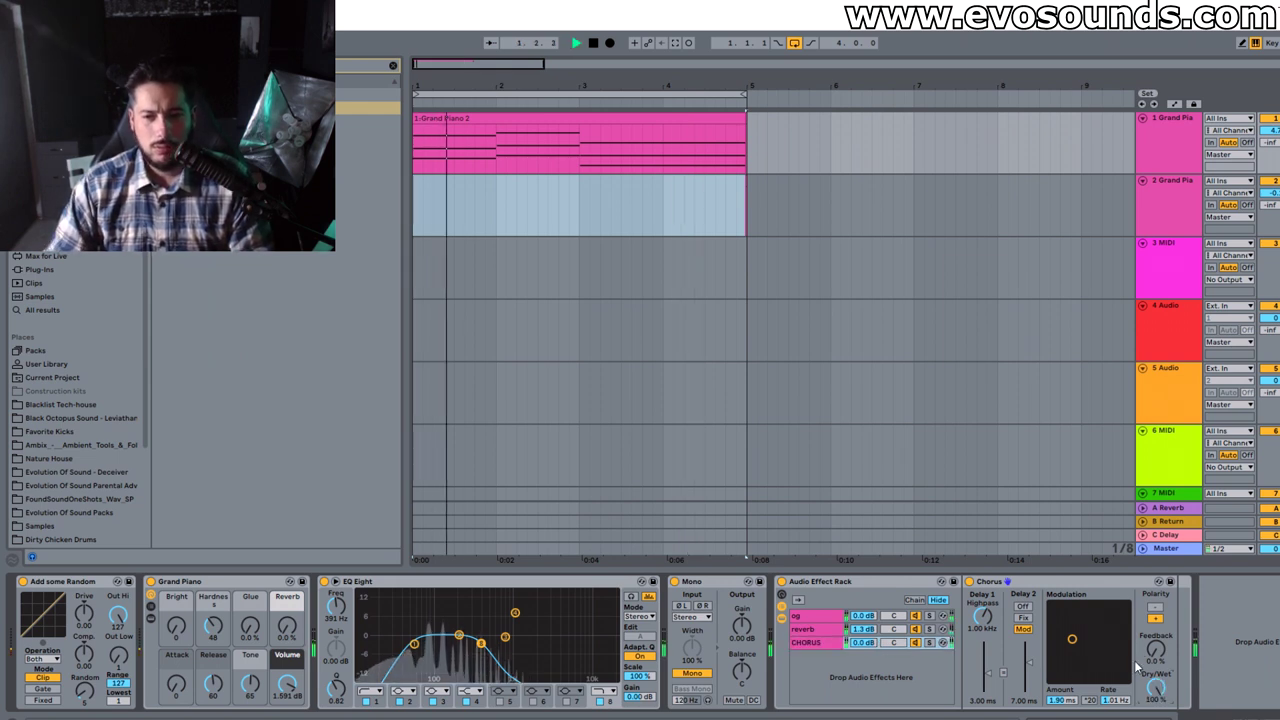
drag(864, 643, 864, 660)
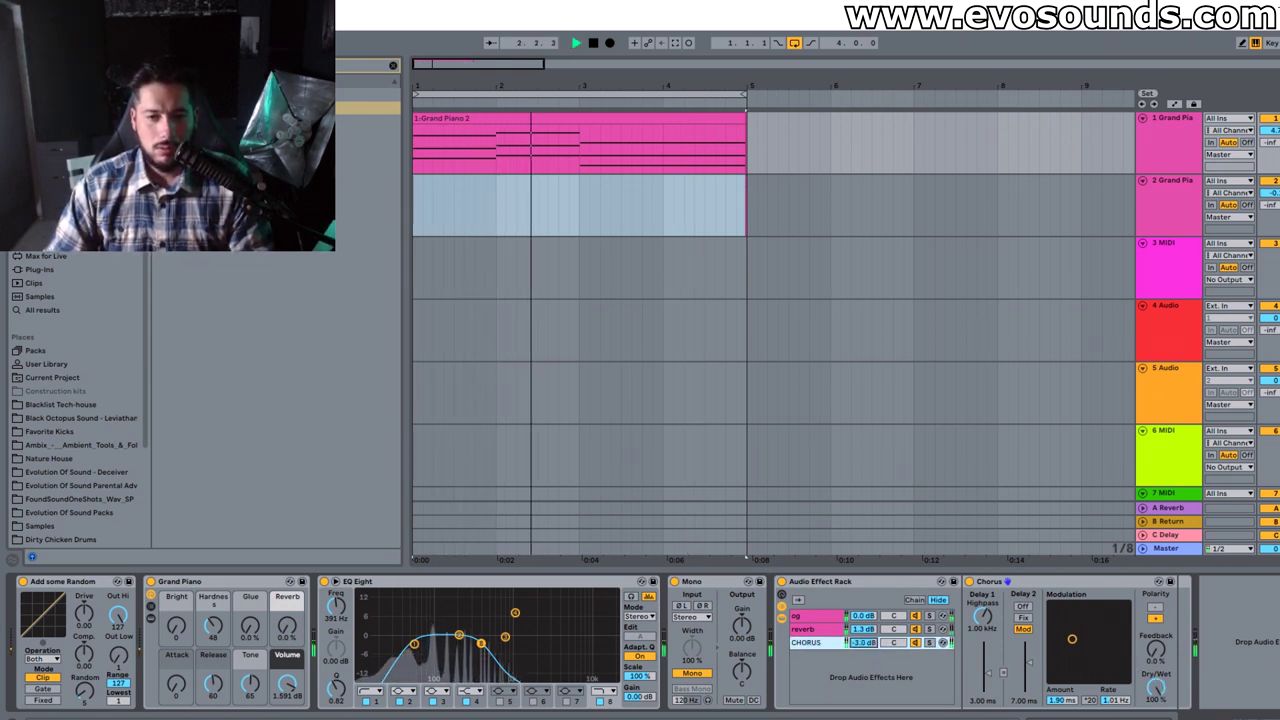
Compare the sound with the Audio Effect Rack off and on, solo the CHORUS chain, and stop playback
click(781, 582)
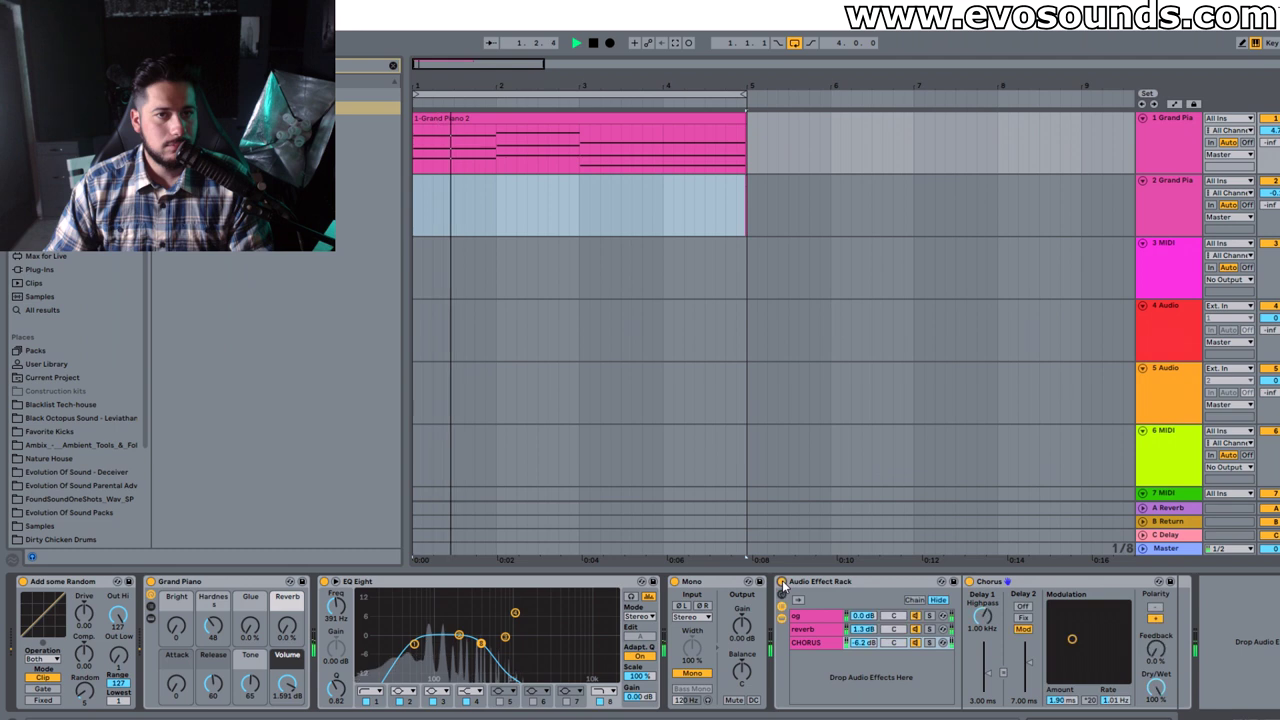
click(781, 582)
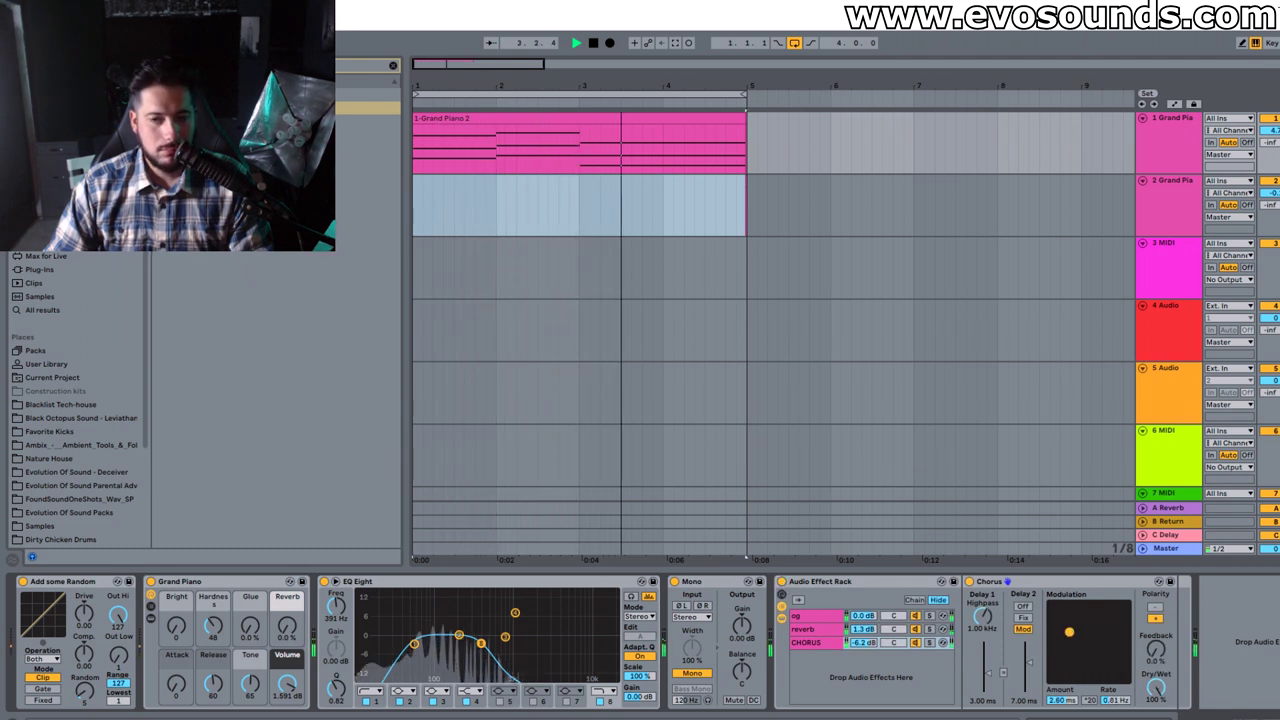
click(930, 643)
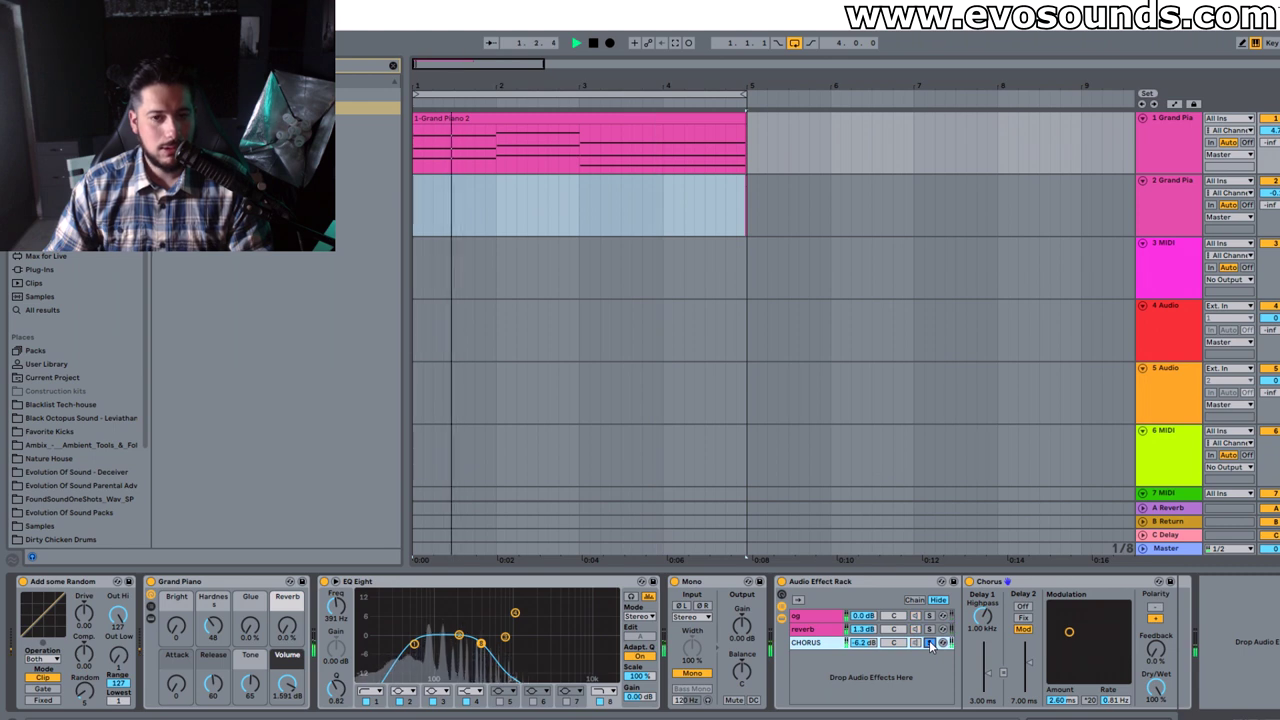
key(space)
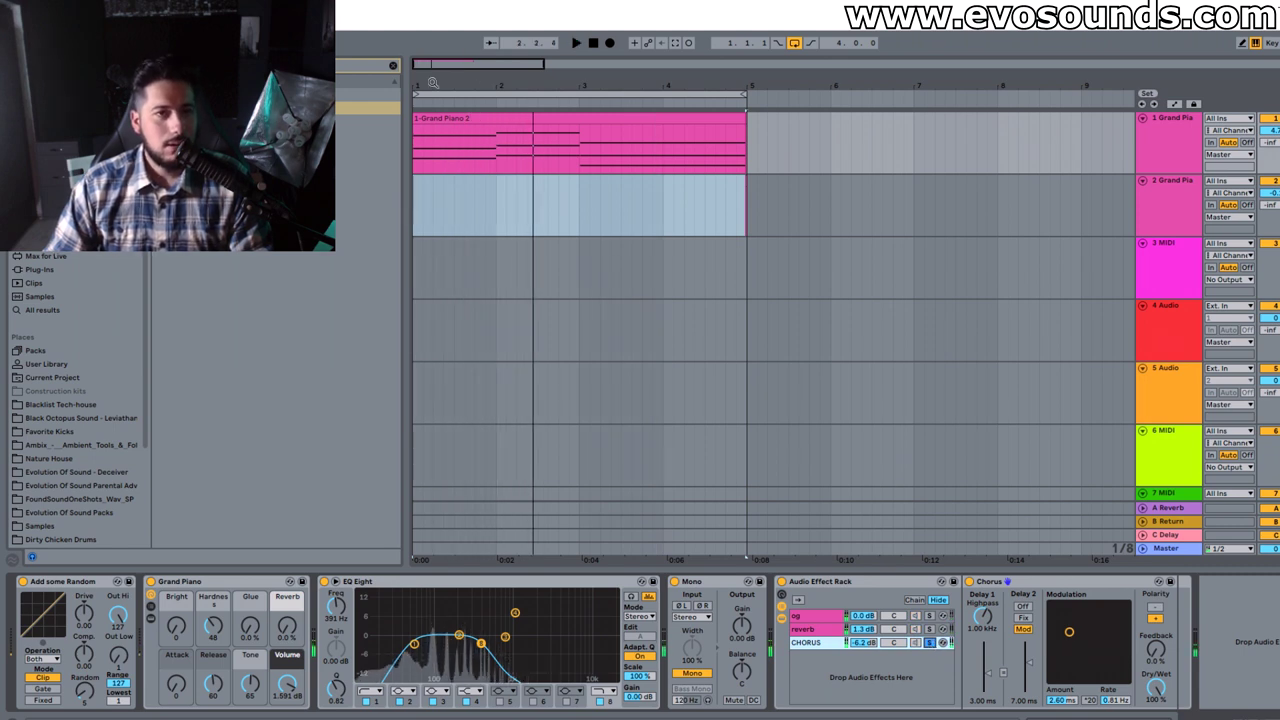
Add an EQ Eight before the Chorus in the CHORUS chain and set its band 2 as a low cut at about 290 Hz
drag(364, 121, 978, 622)
click(1048, 690)
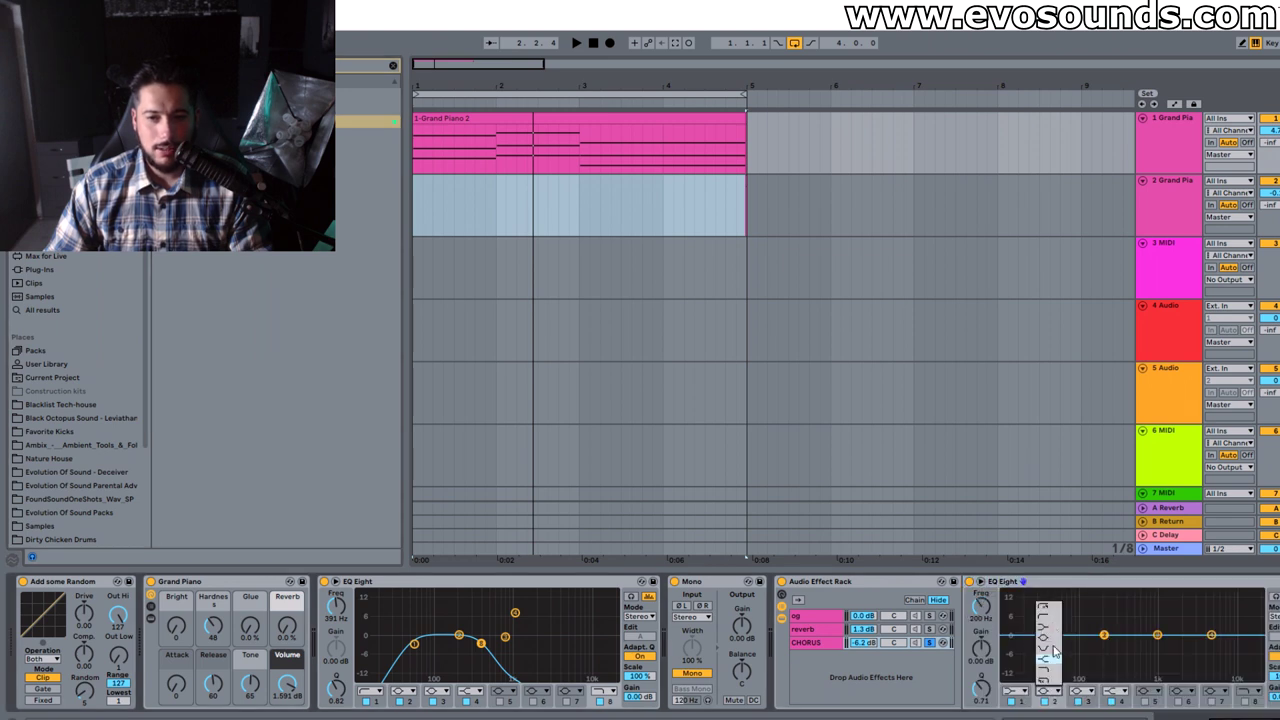
click(1048, 621)
key(space)
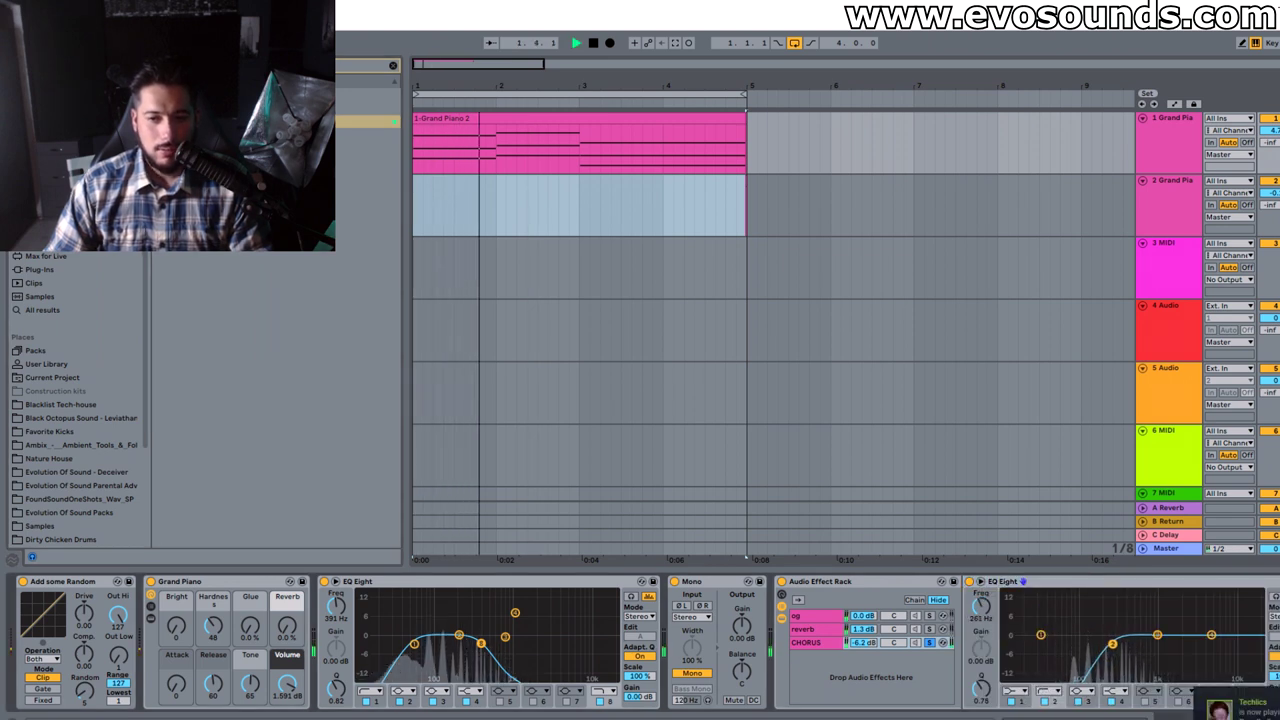
drag(1110, 650, 1122, 648)
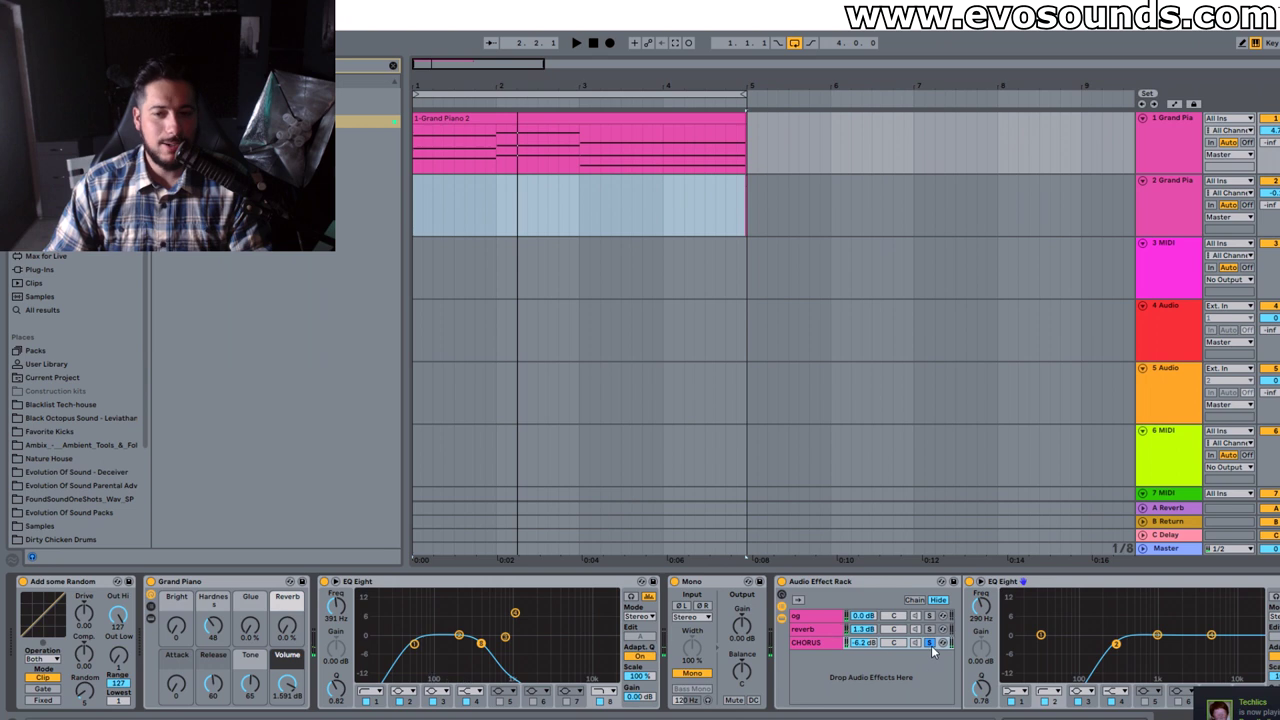
Unsolo the CHORUS chain, raise its volume to -0.6 dB during playback, and set the Chorus Feedback to 56%
click(932, 651)
key(space)
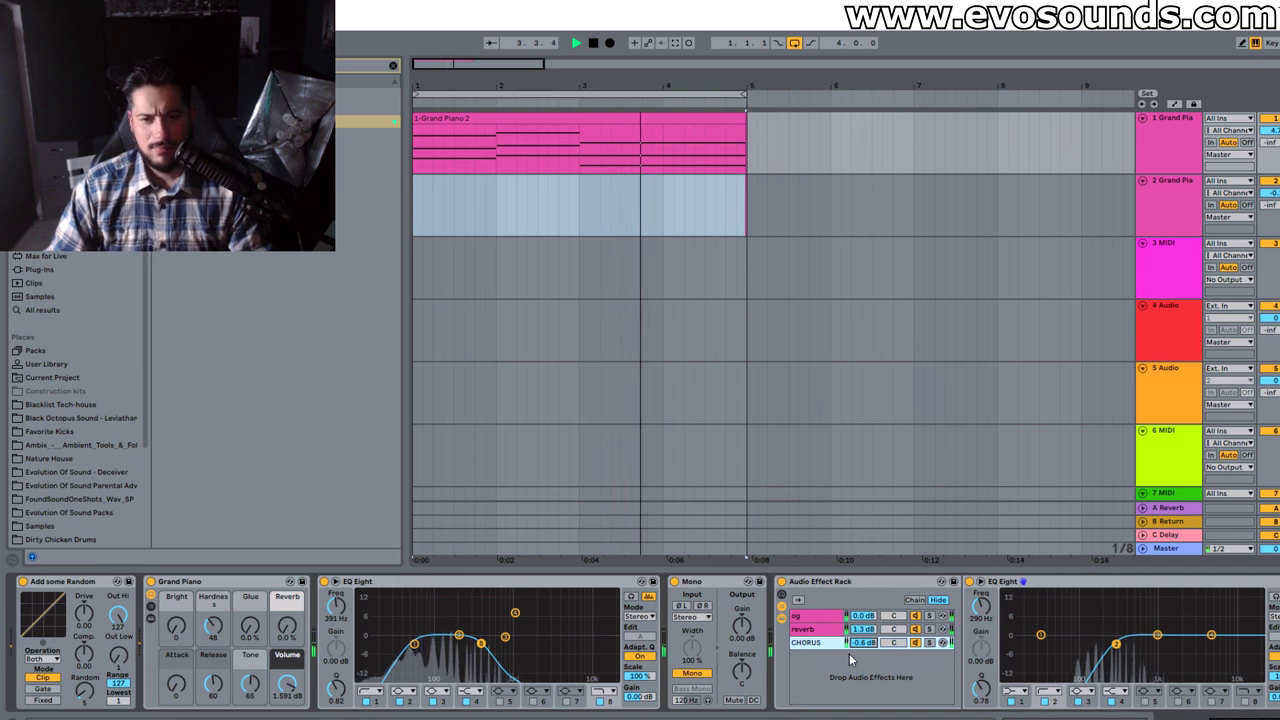
scroll(849, 653, right, 5)
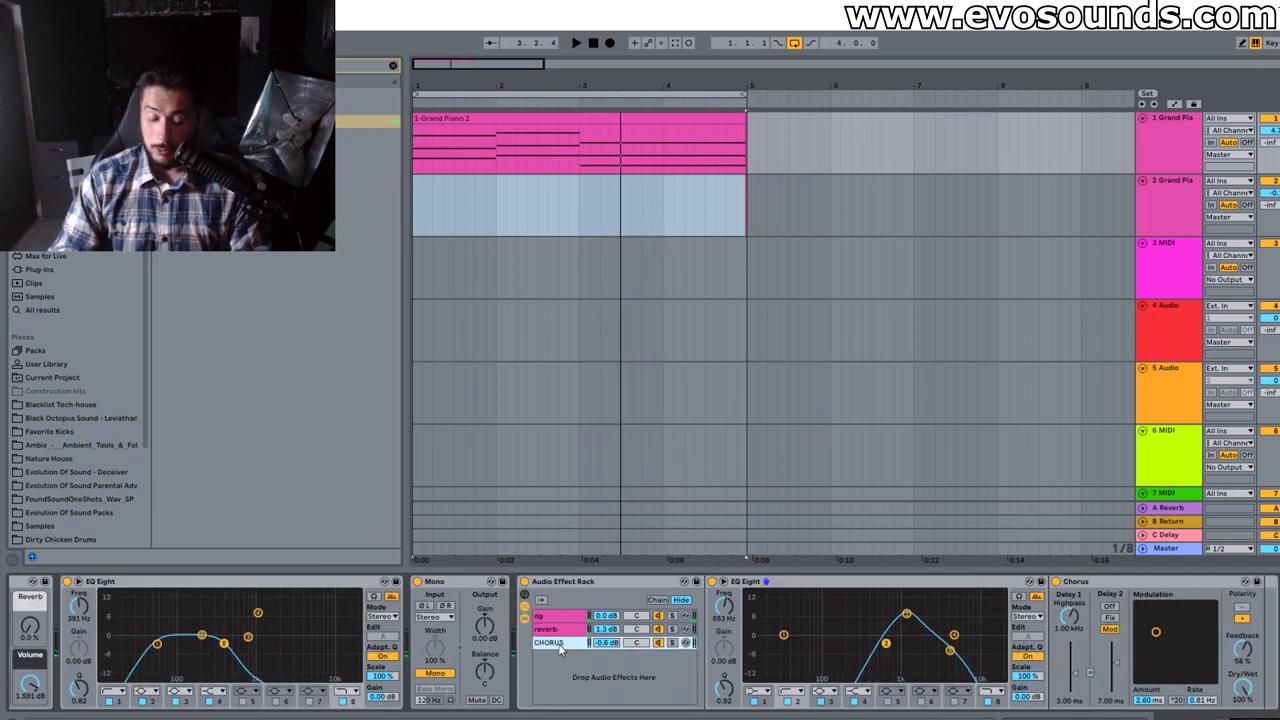
Delete the CHORUS chain and turn off the Audio Effect Rack
key(Delete)
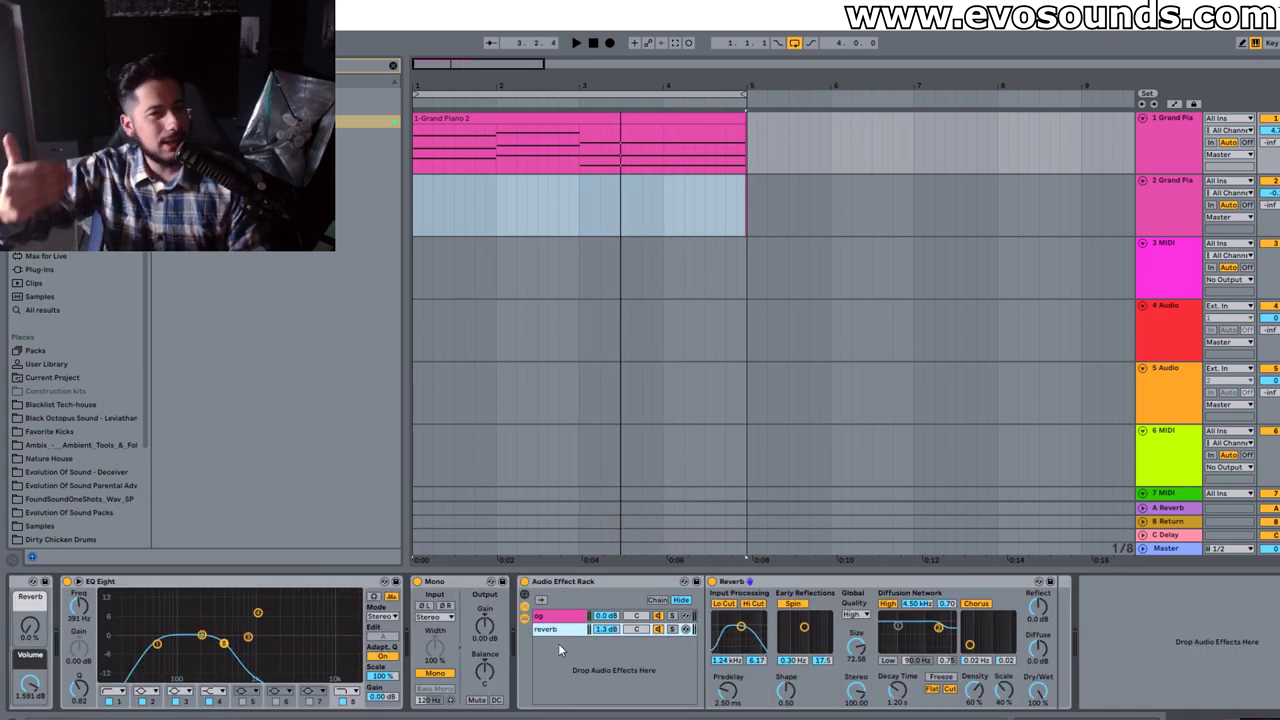
click(573, 582)
click(1062, 714)
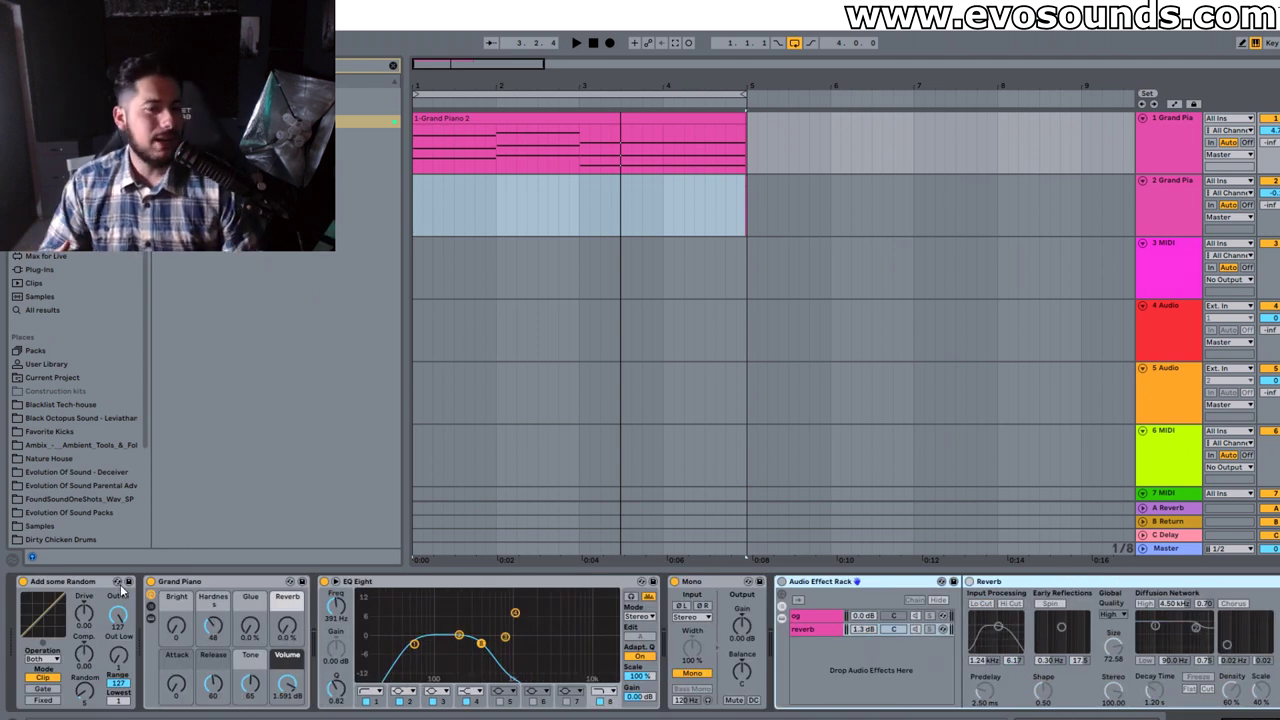
Reshape the first Grand Piano track's EQ Eight with a boost at 808 Hz and turn off the Mono device
click(226, 582)
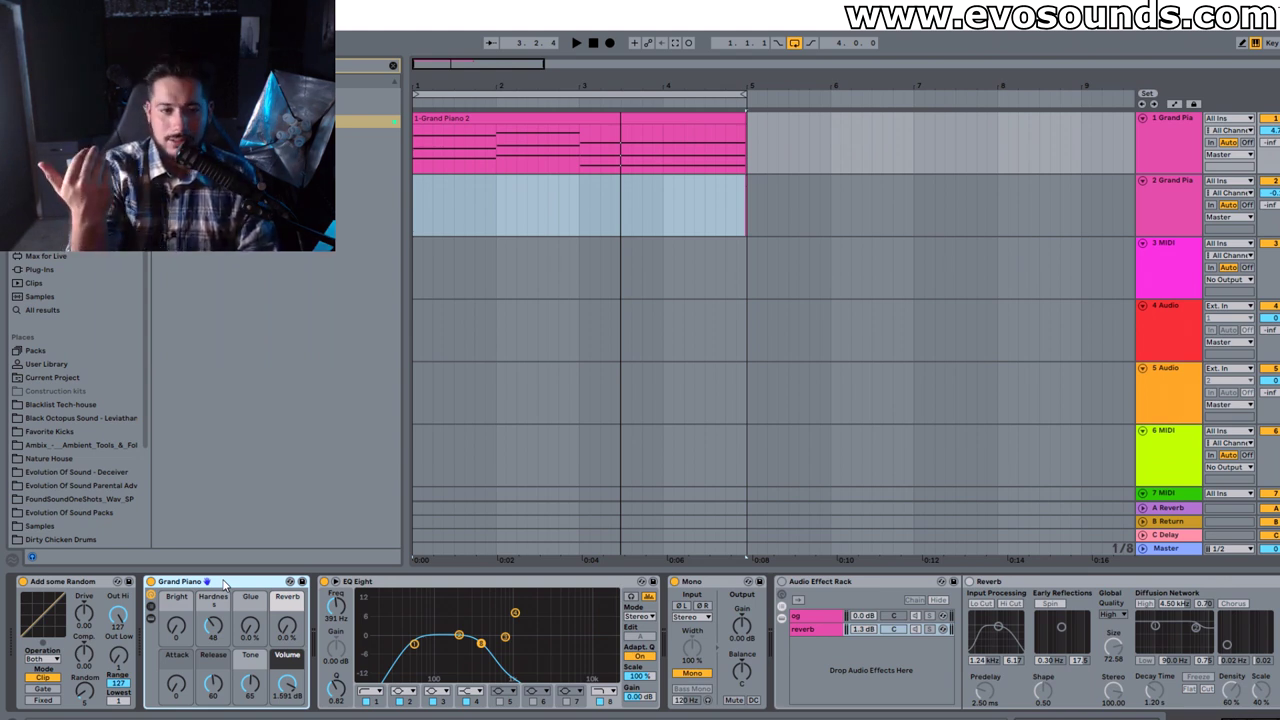
drag(485, 647, 518, 627)
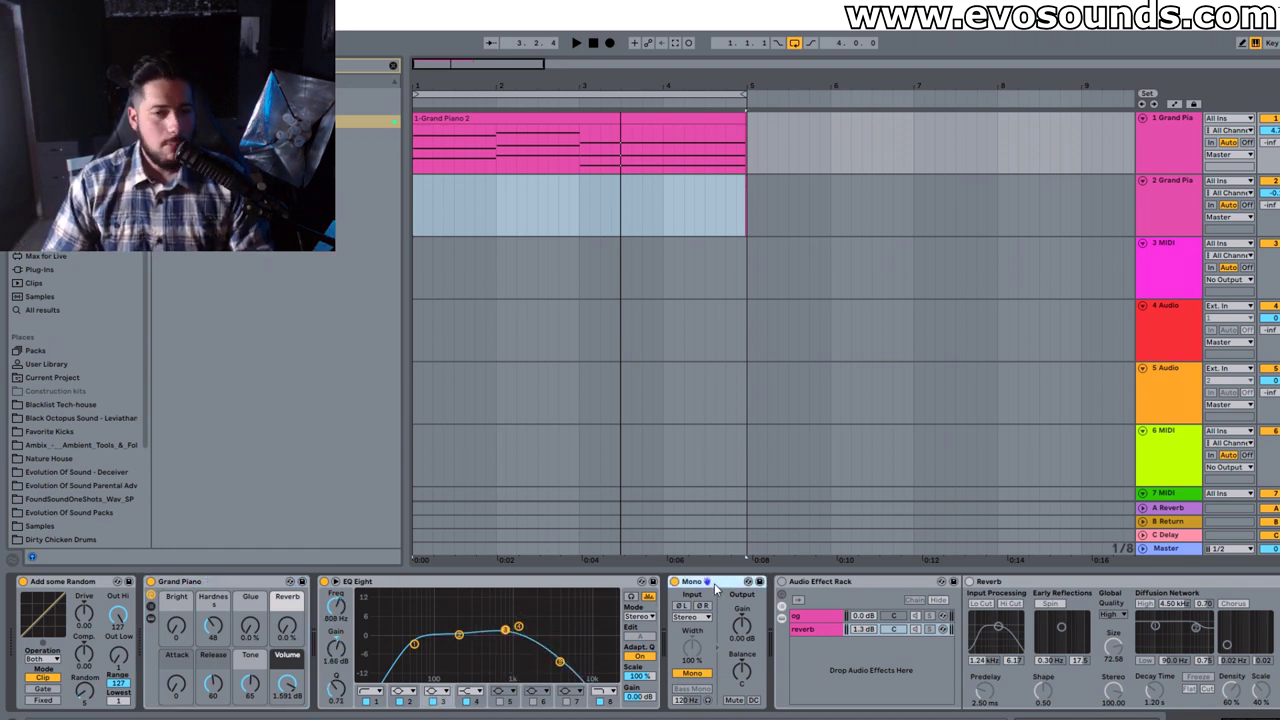
click(840, 584)
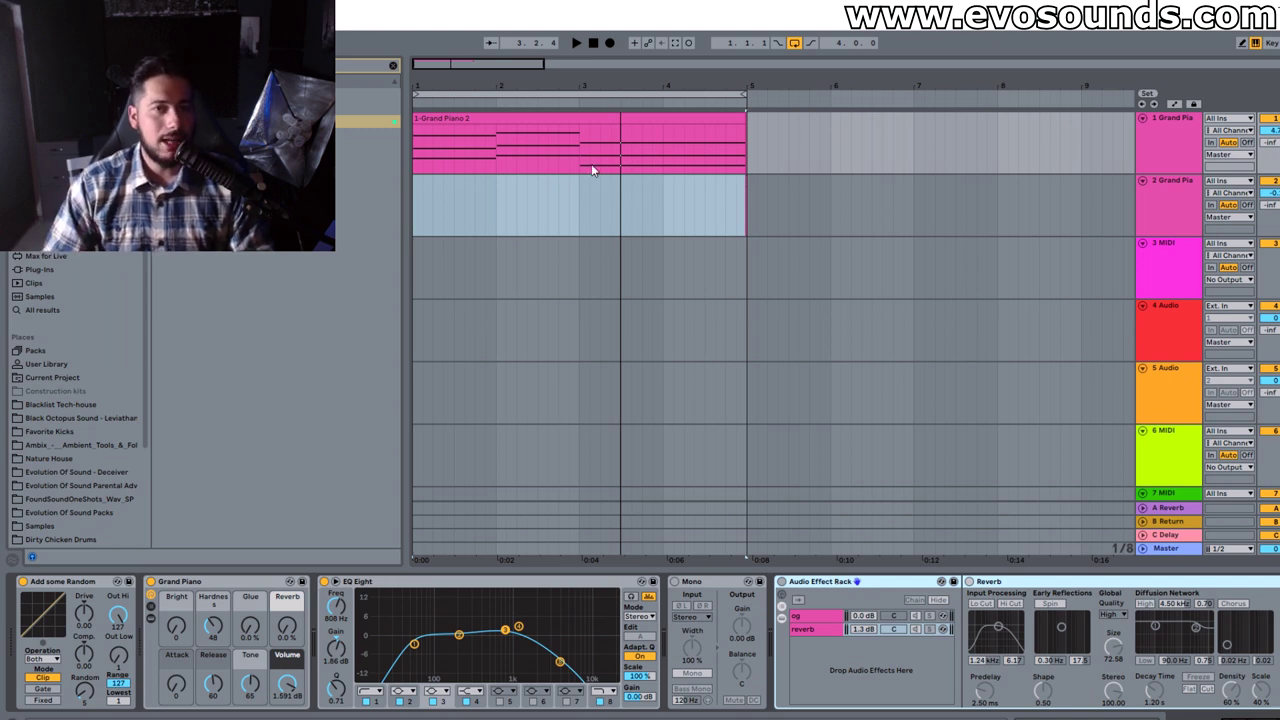
Open the first Grand Piano clip, raise the velocity of all its chord notes, and play them back
double_click(604, 116)
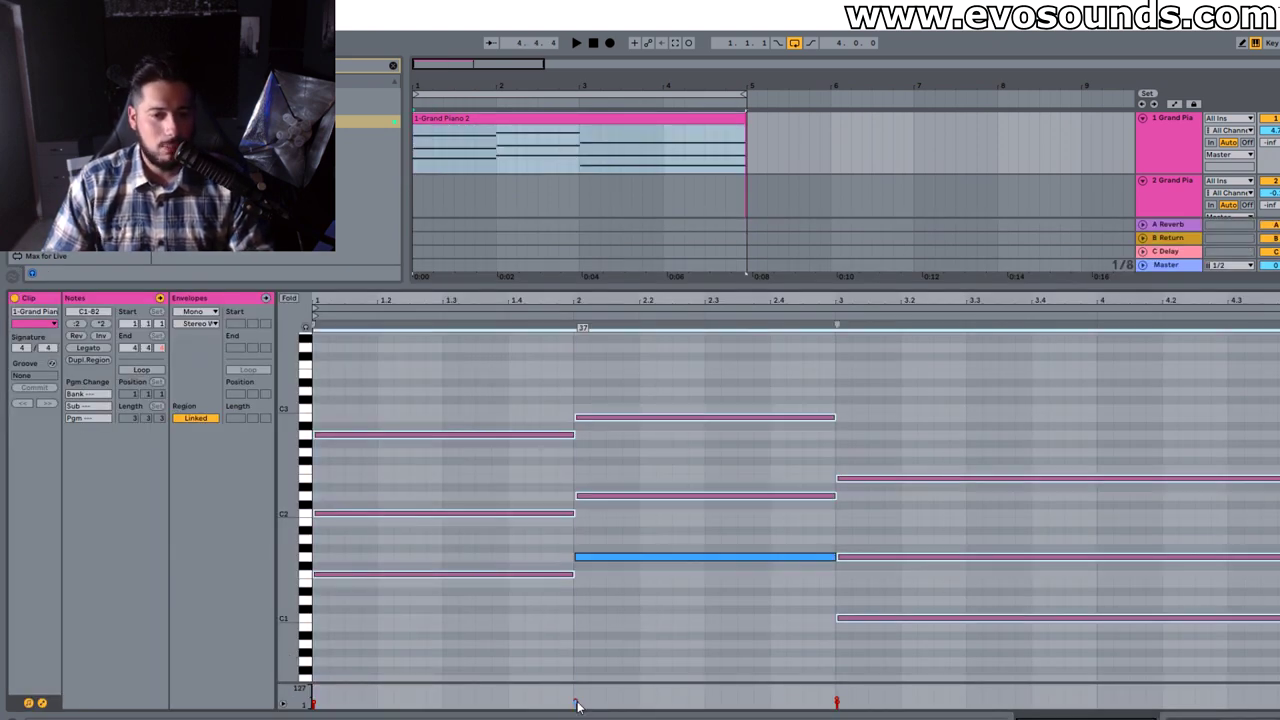
key(space)
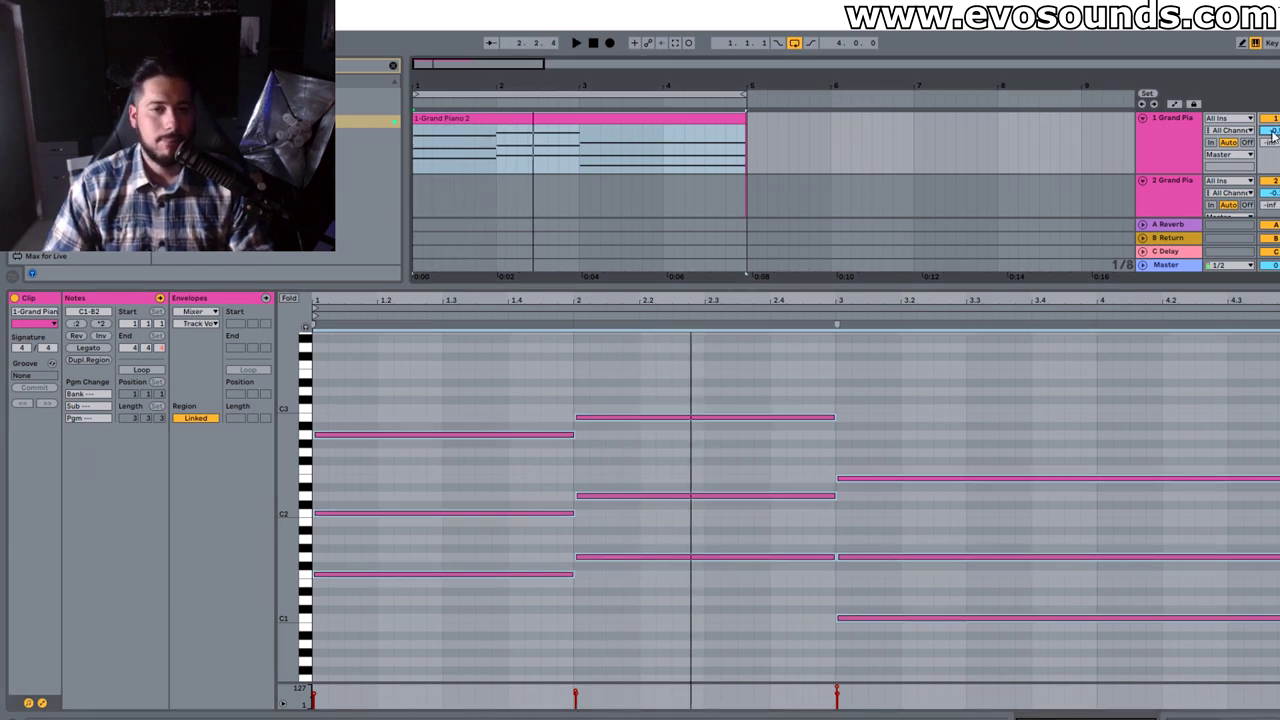
Lower the EQ Eight high cut on the first Grand Piano track to 1.38 kHz
click(1176, 148)
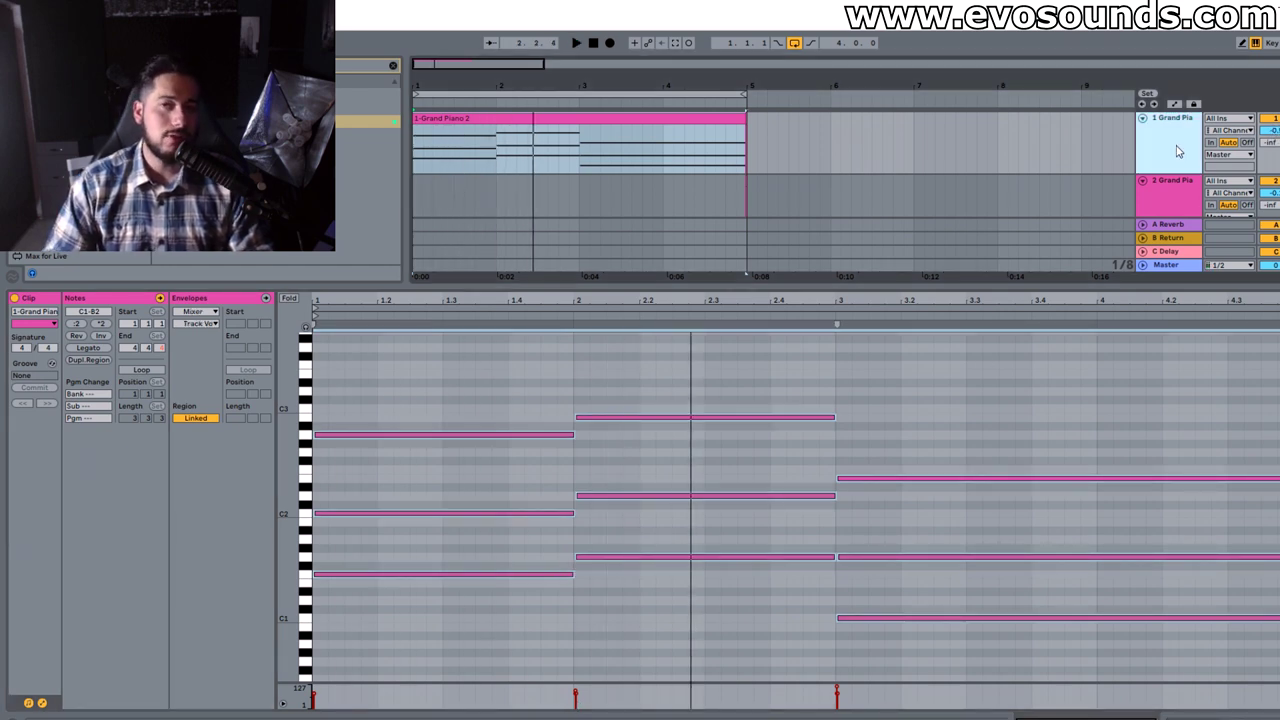
drag(562, 664, 522, 663)
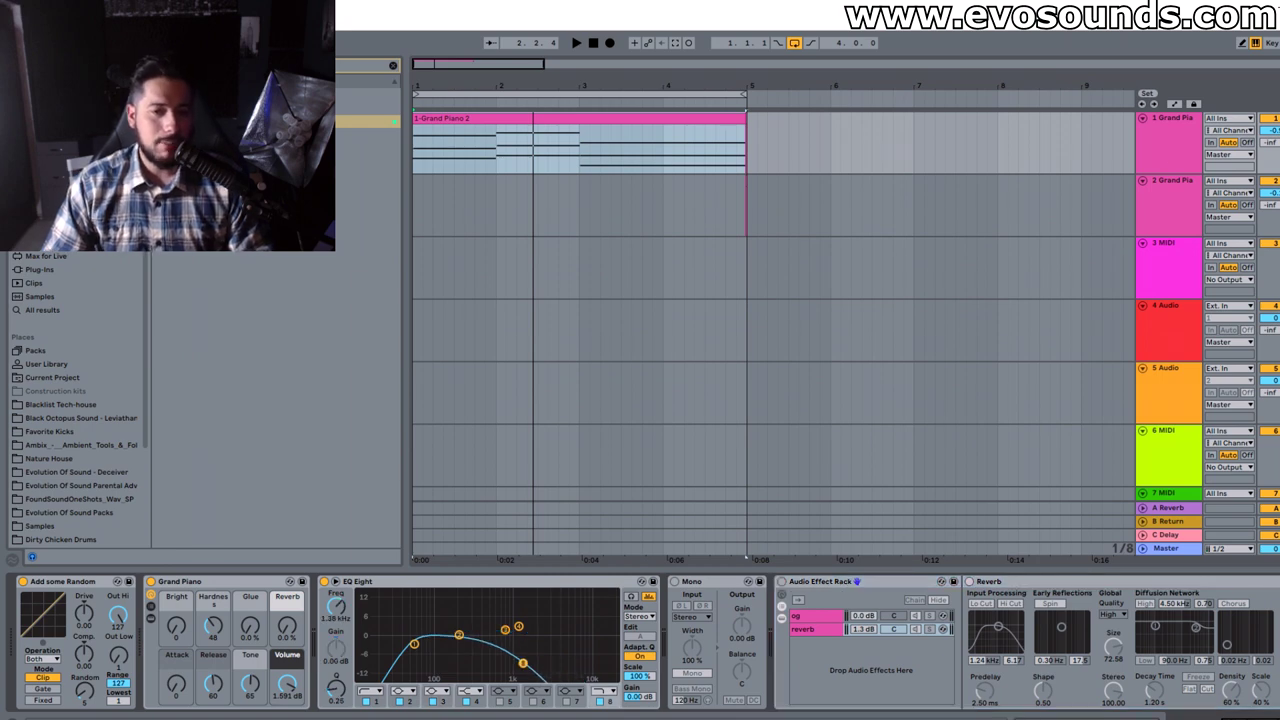
Select all chord notes in the first Grand Piano clip and lower their velocities close to the minimum
double_click(511, 175)
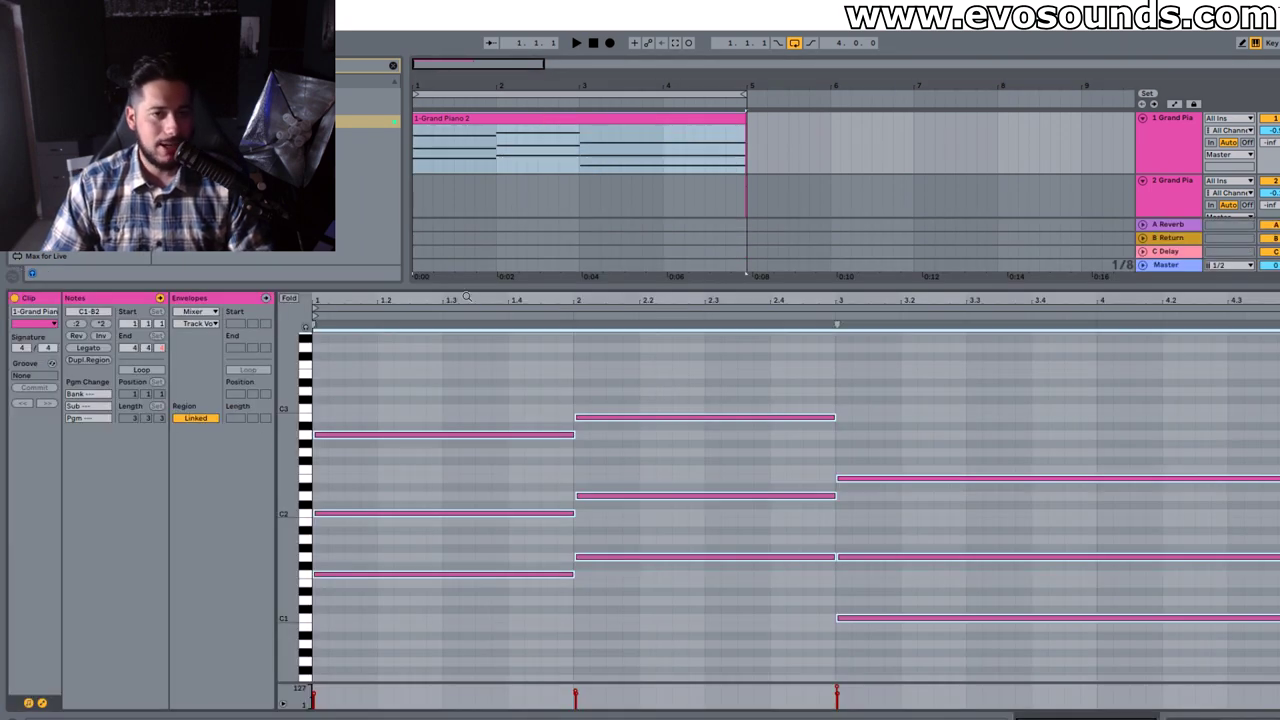
drag(1222, 636, 405, 384)
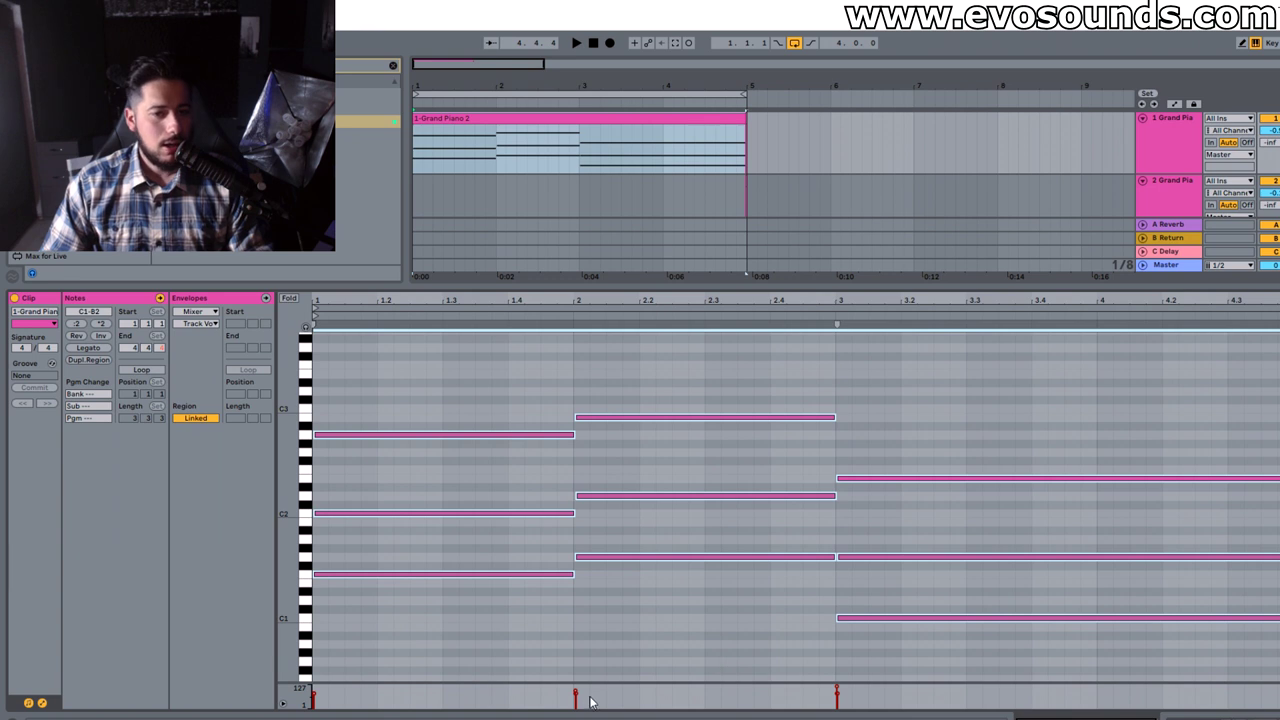
drag(576, 692, 576, 700)
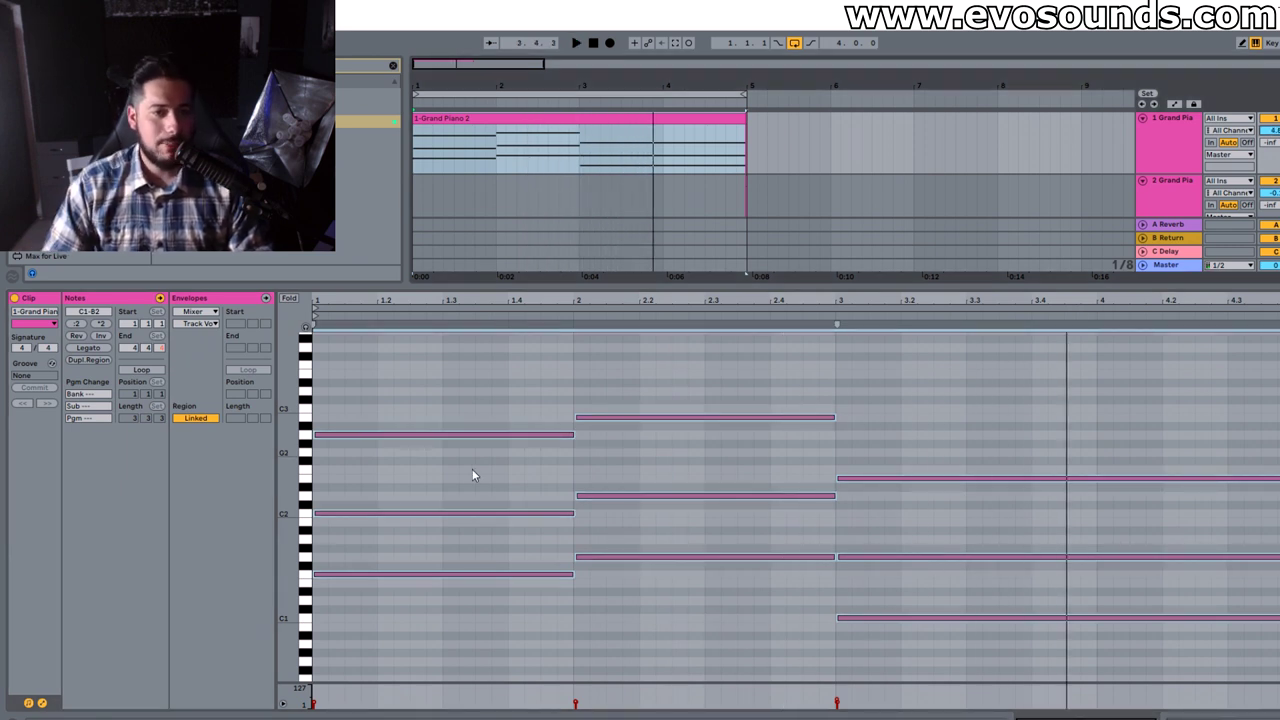
Delete the highest note from each of the three chords and play the remaining two-note chords
drag(392, 488, 677, 387)
key(Delete)
drag(983, 470, 983, 522)
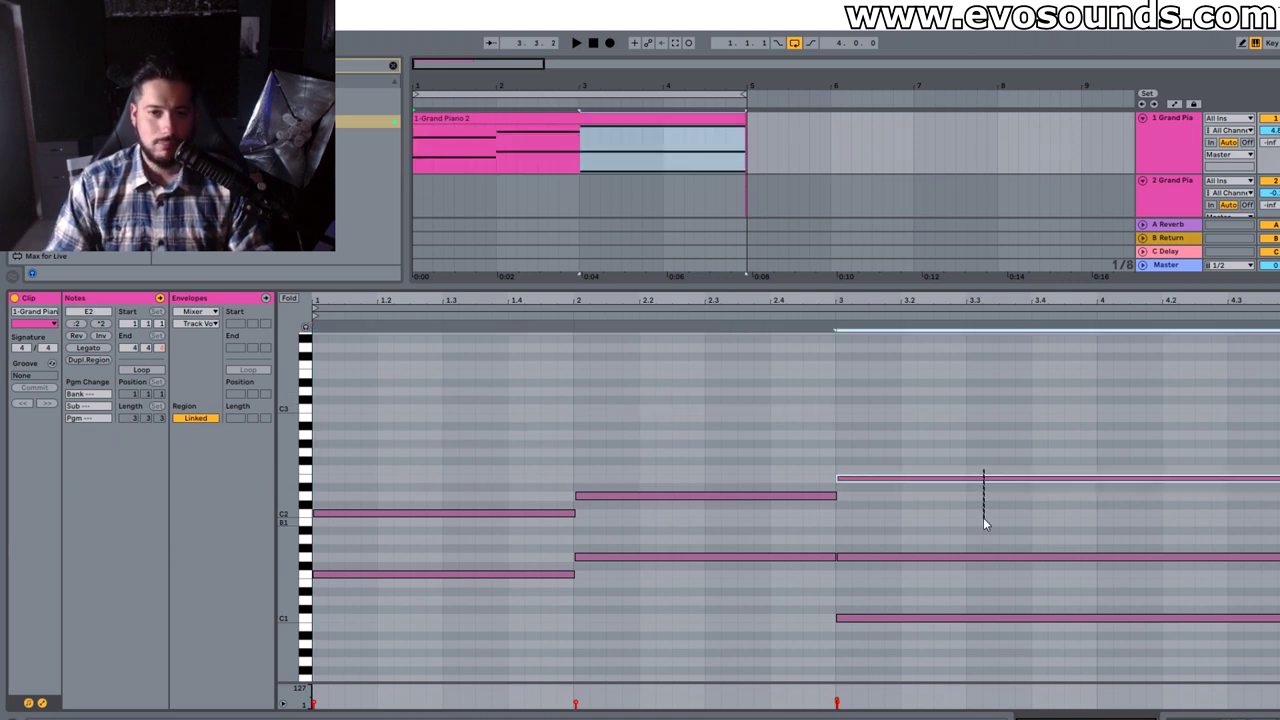
key(Delete)
key(space)
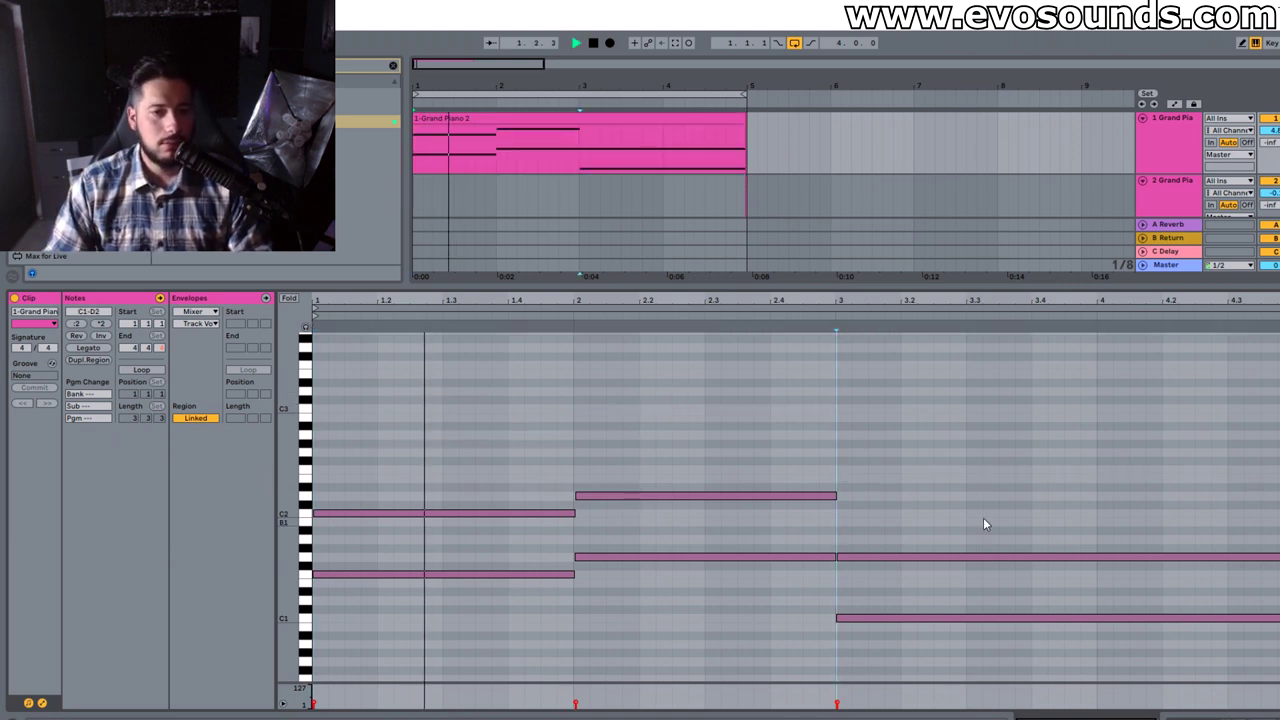